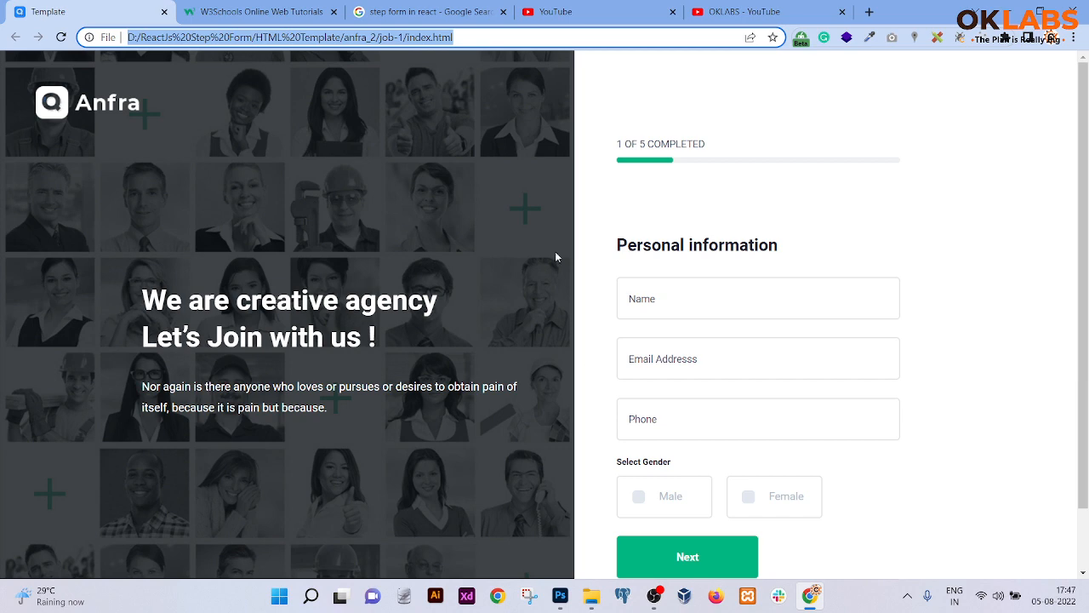
# Step: View the Anfra step-form template page in full screen and return to the normal browser window
pyautogui.scroll(-1, 646, 271)
pyautogui.scroll(1, 511, 217)
pyautogui.press('F11')
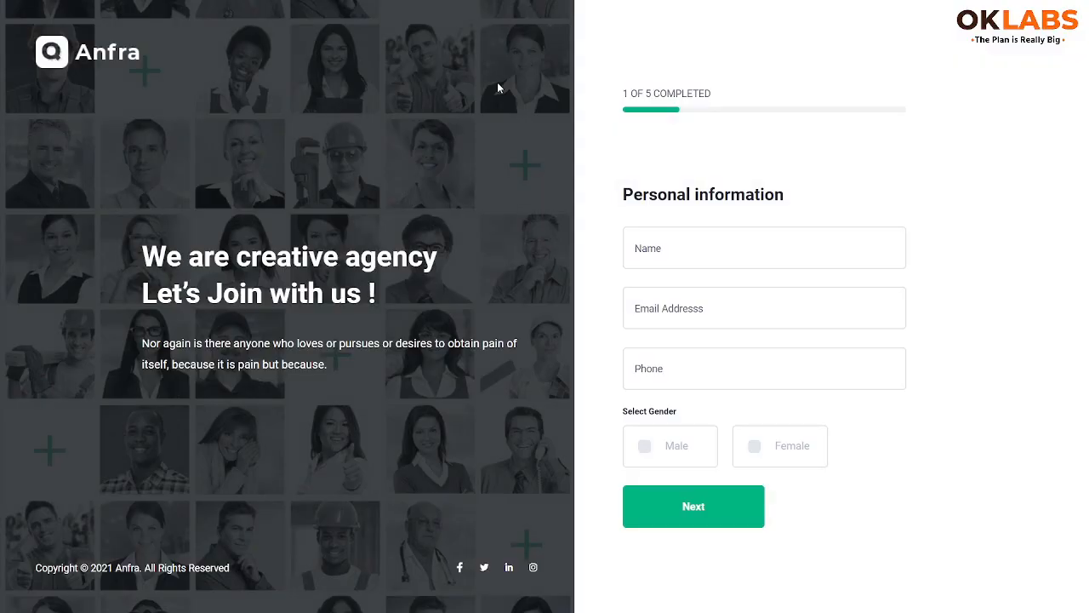
pyautogui.press('F11')
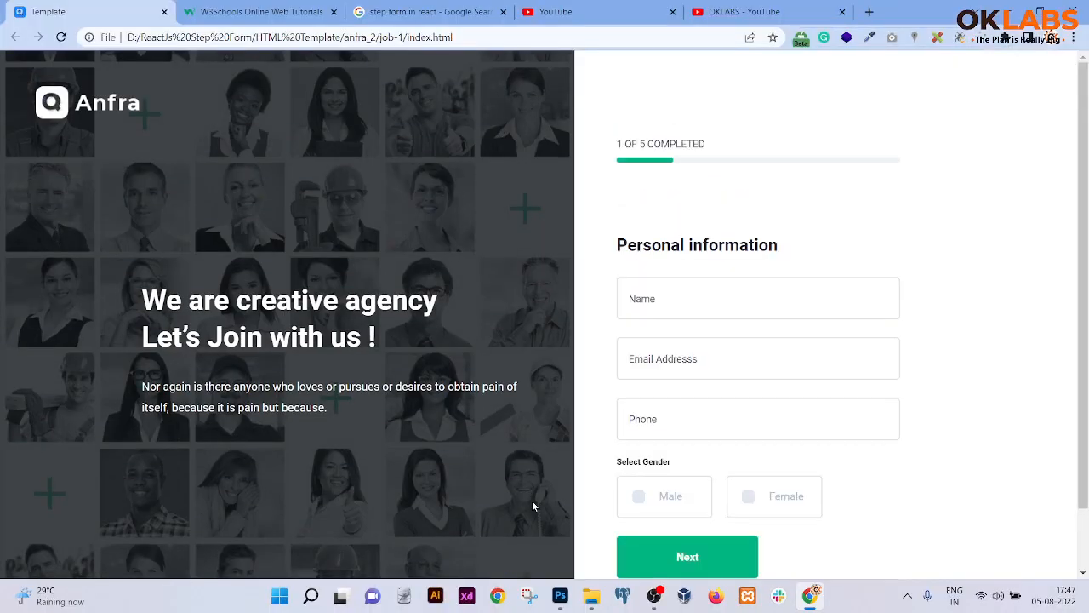
# Step: Switch to Photoshop, quit it without saving the Untitled-1 document, and launch Photoshop again
pyautogui.click(560, 595)
pyautogui.click(1077, 7)
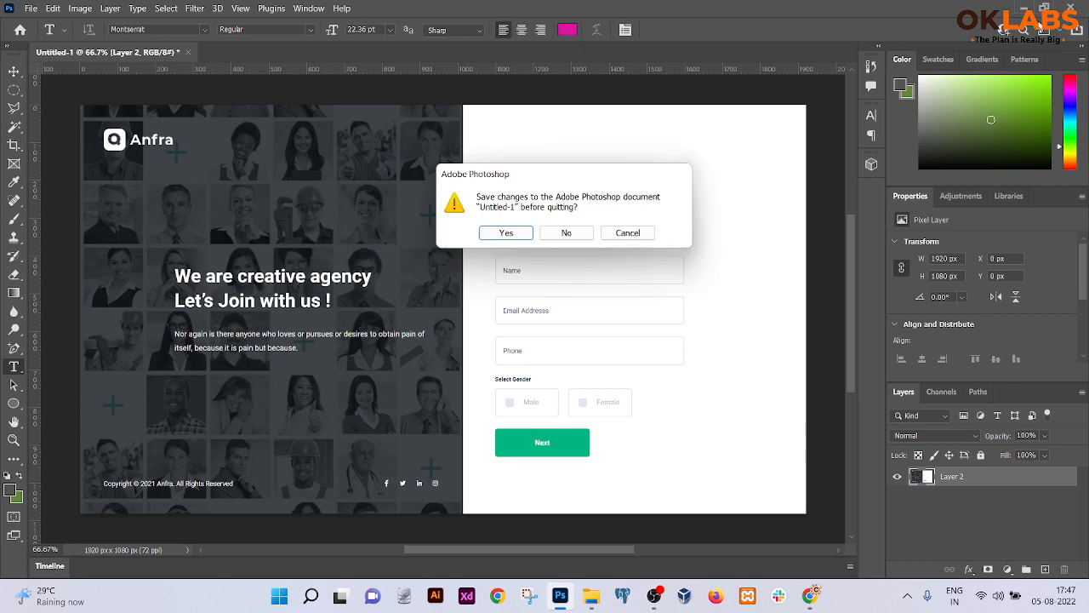
pyautogui.click(582, 235)
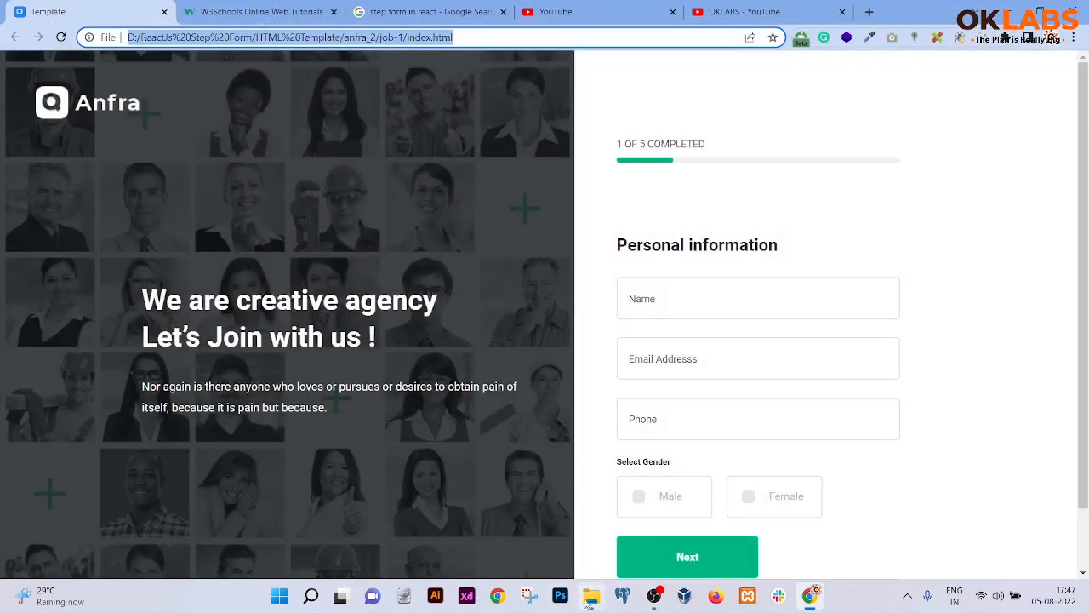
pyautogui.click(563, 597)
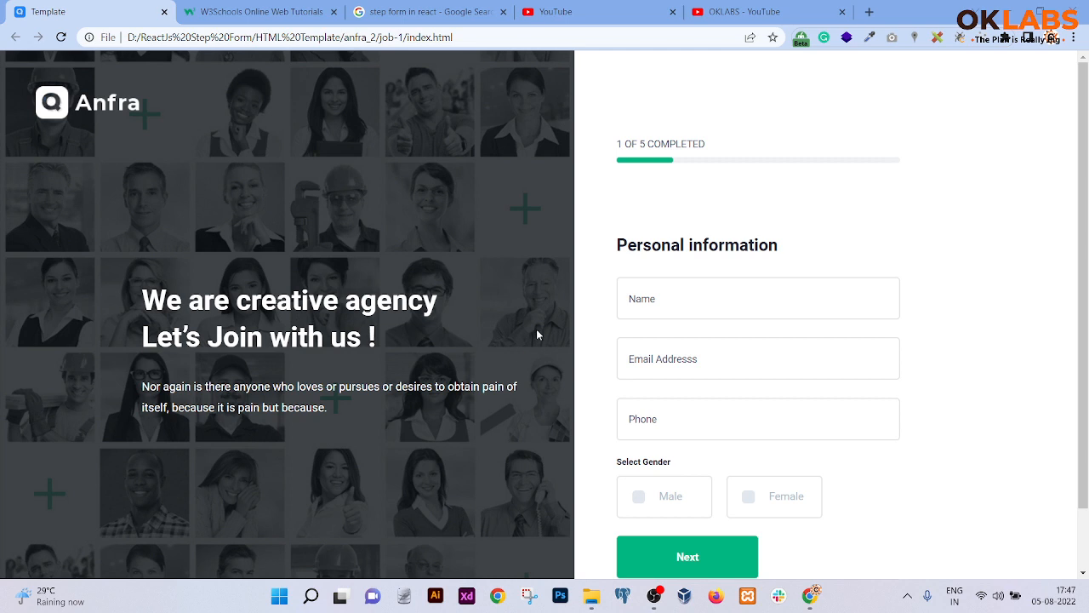
pyautogui.click(562, 597)
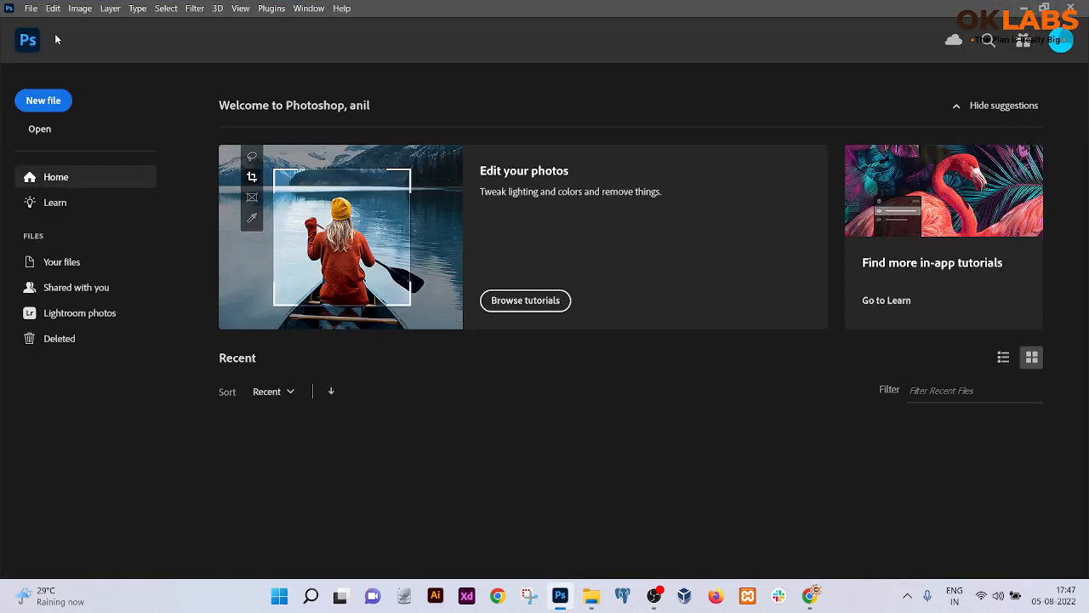
# Step: Create a new 1920 x 1080 px, 72 ppi RGB document and paste the copied form page screenshot into it
pyautogui.click(32, 8)
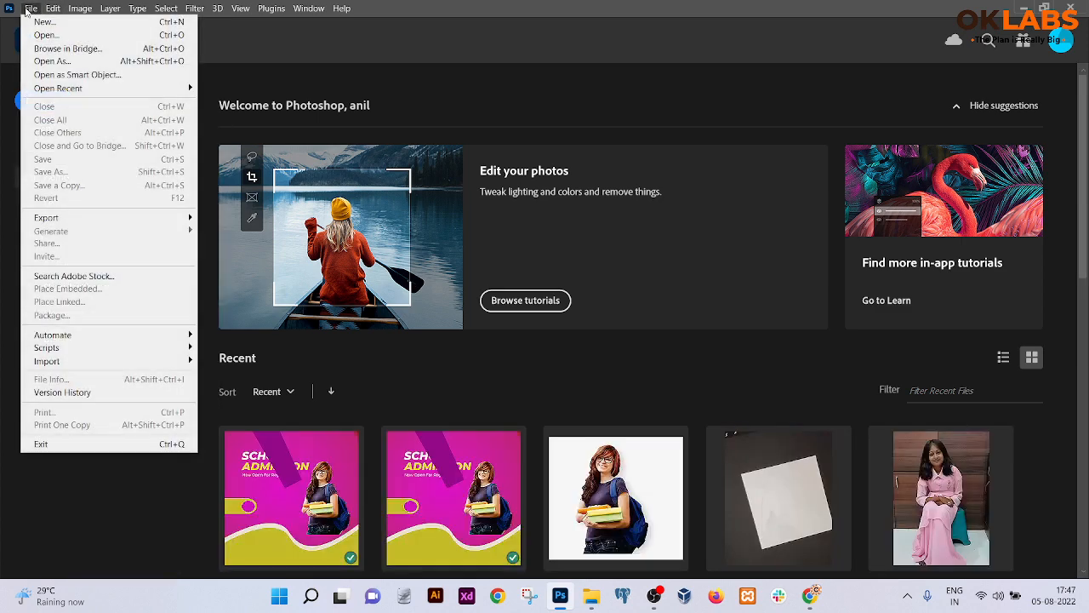
pyautogui.click(42, 22)
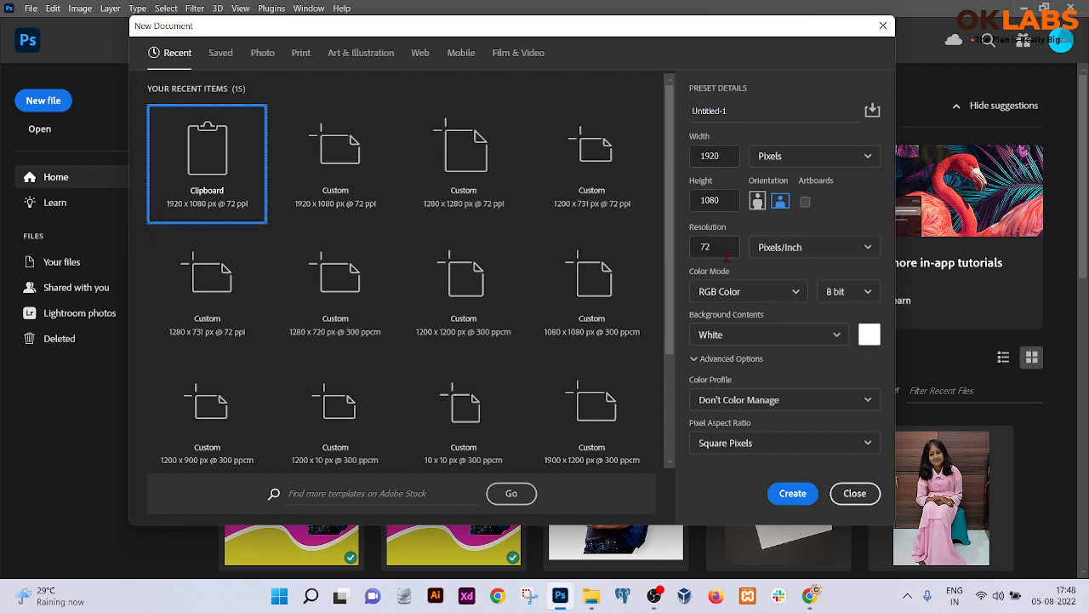
pyautogui.click(792, 493)
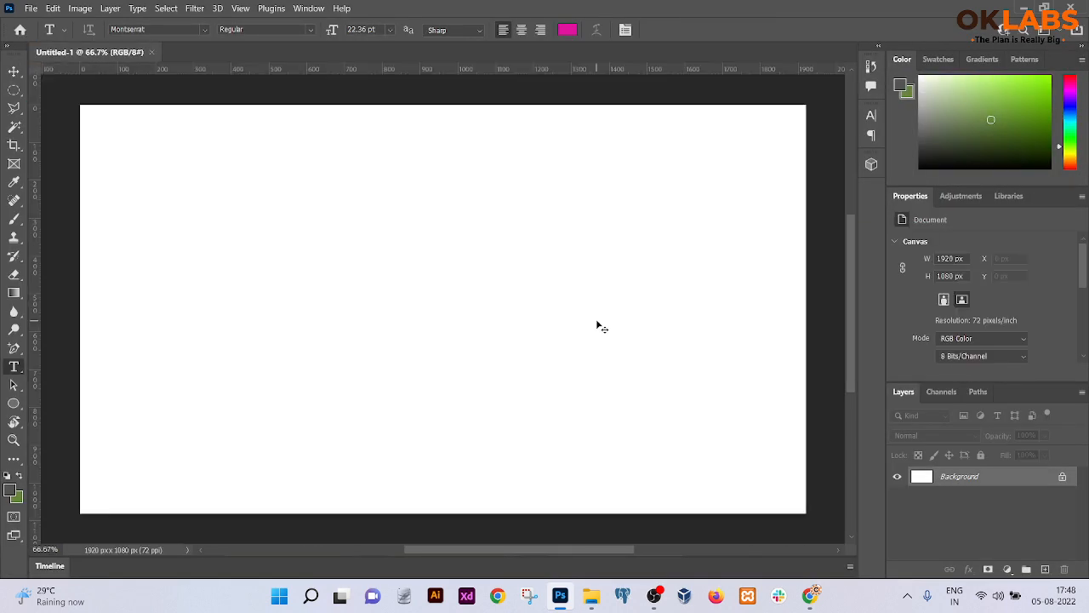
pyautogui.hotkey('ctrl', 'v')
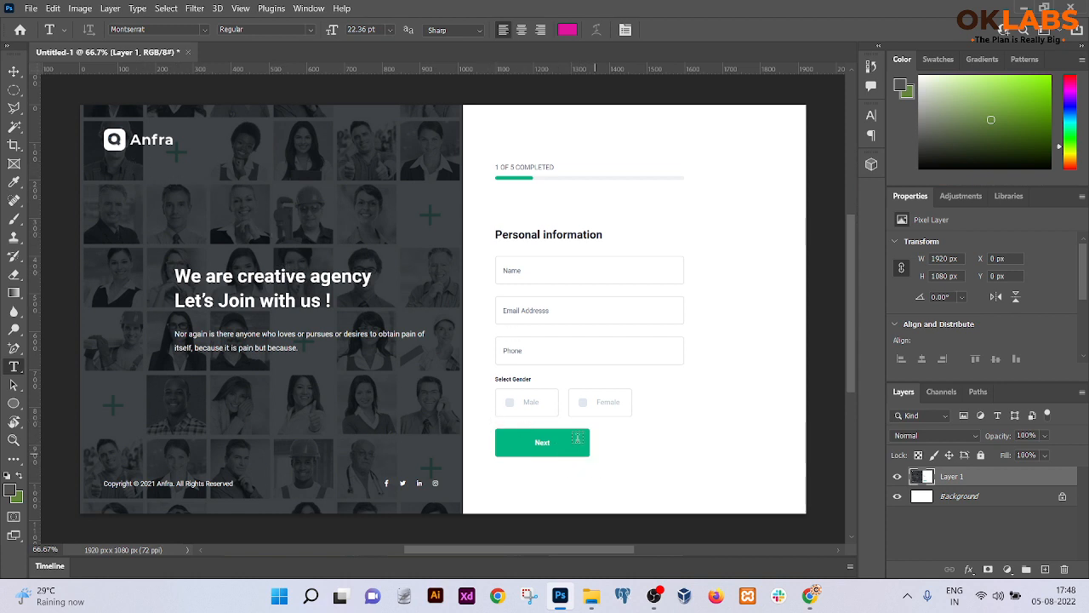
# Step: Sample the Next button's green as the foreground color with the Eyedropper and delete the Background layer
pyautogui.click(15, 183)
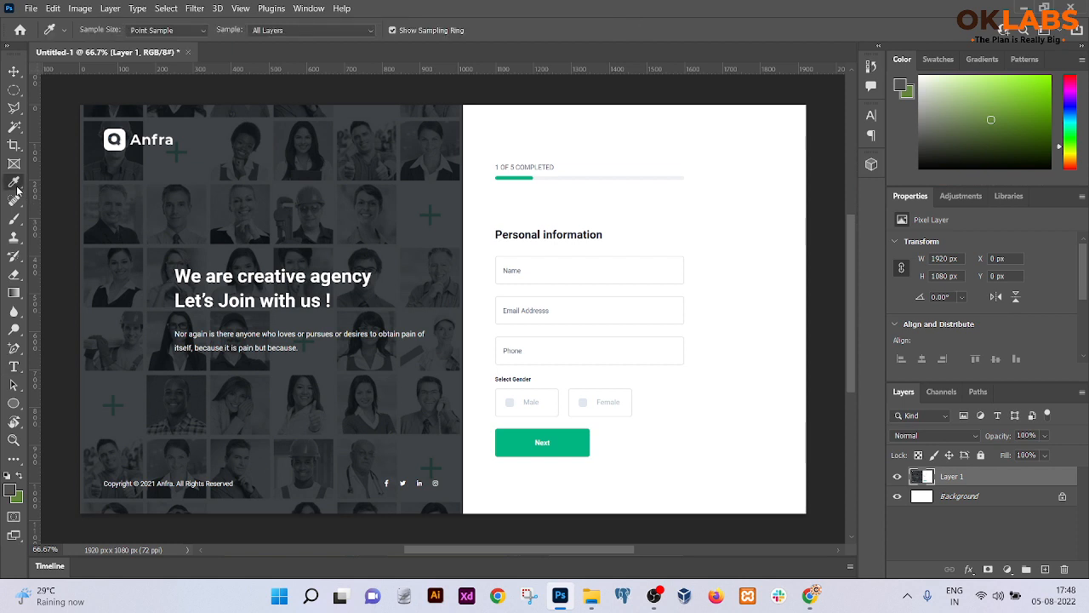
pyautogui.click(517, 435)
pyautogui.click(970, 497)
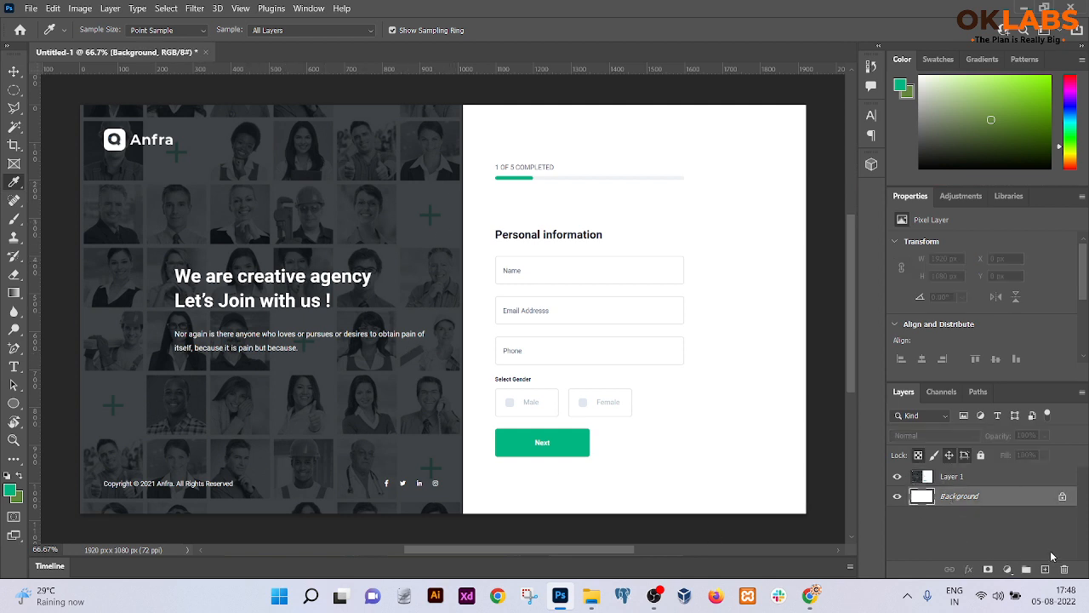
pyautogui.click(1063, 568)
pyautogui.click(506, 233)
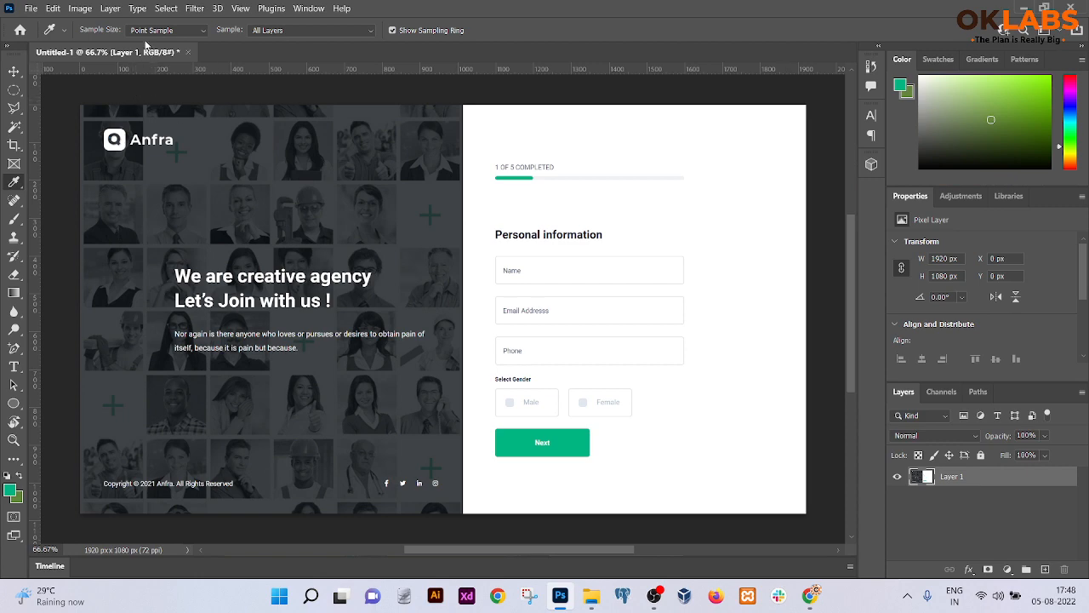
# Step: Apply a Gaussian Blur with a radius of 4.2 pixels to the screenshot layer
pyautogui.click(190, 10)
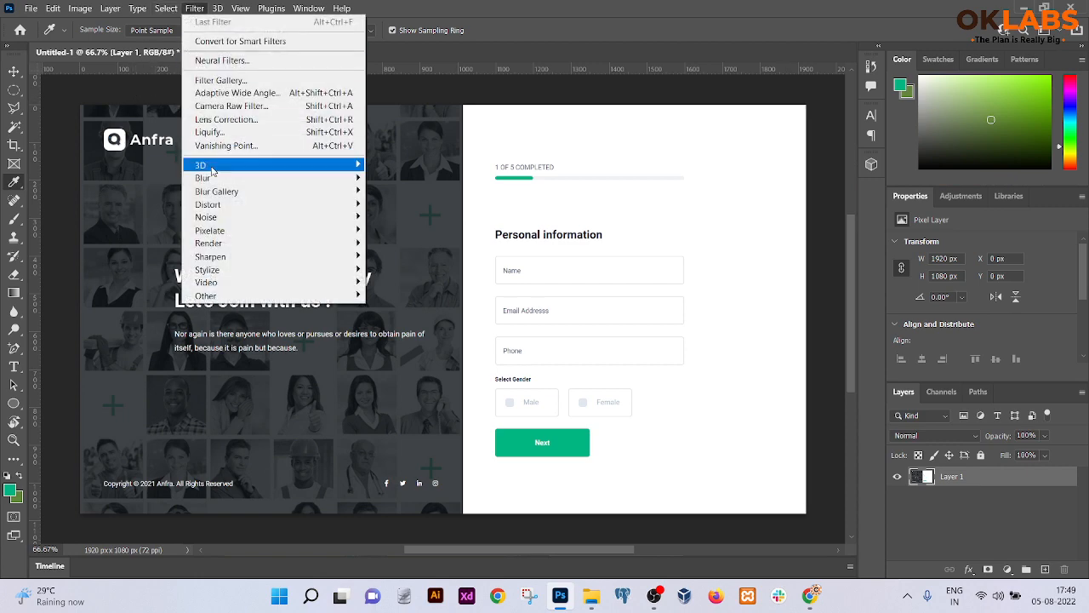
pyautogui.moveTo(206, 181)
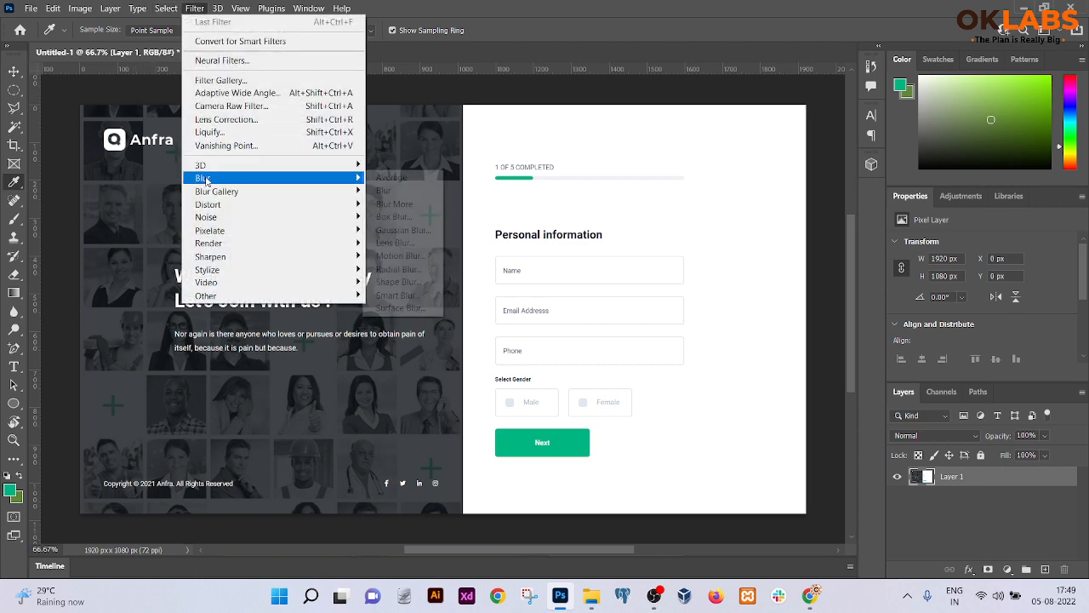
pyautogui.click(387, 231)
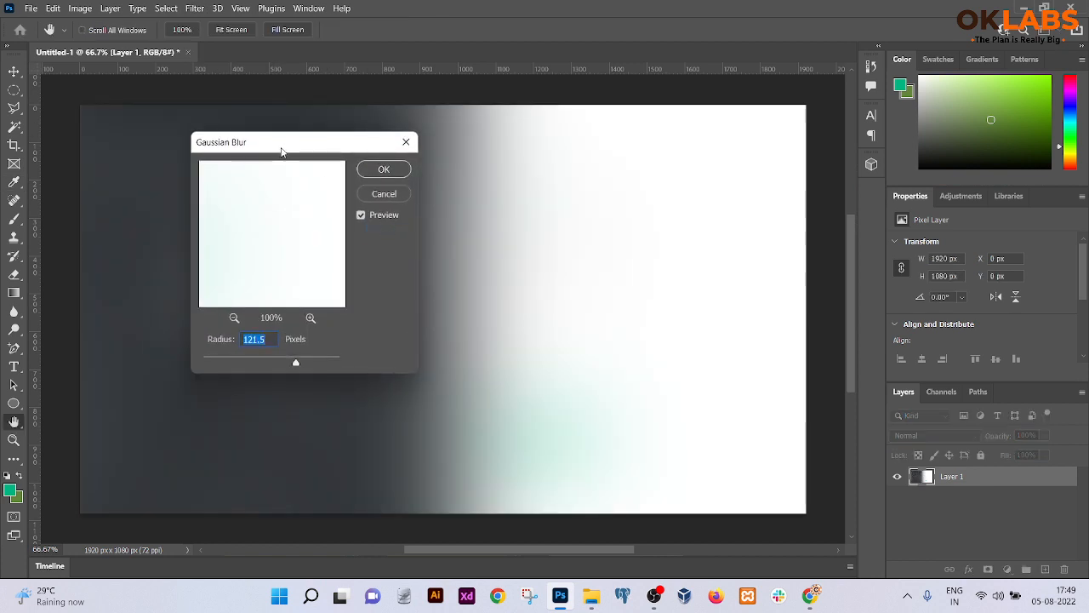
pyautogui.moveTo(281, 149); pyautogui.dragTo(617, 186)
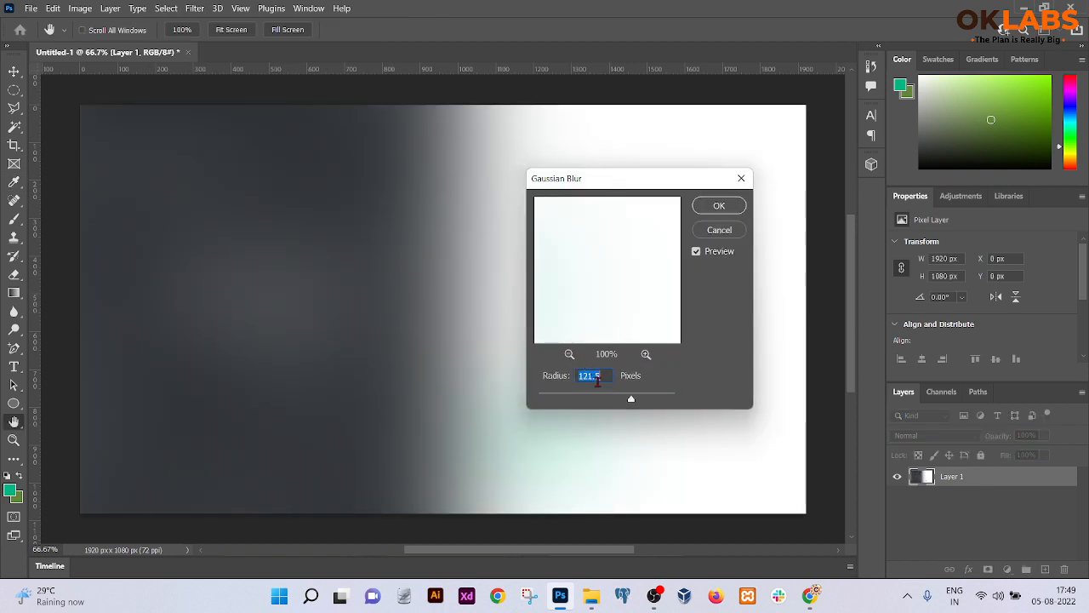
pyautogui.moveTo(630, 401); pyautogui.dragTo(539, 399)
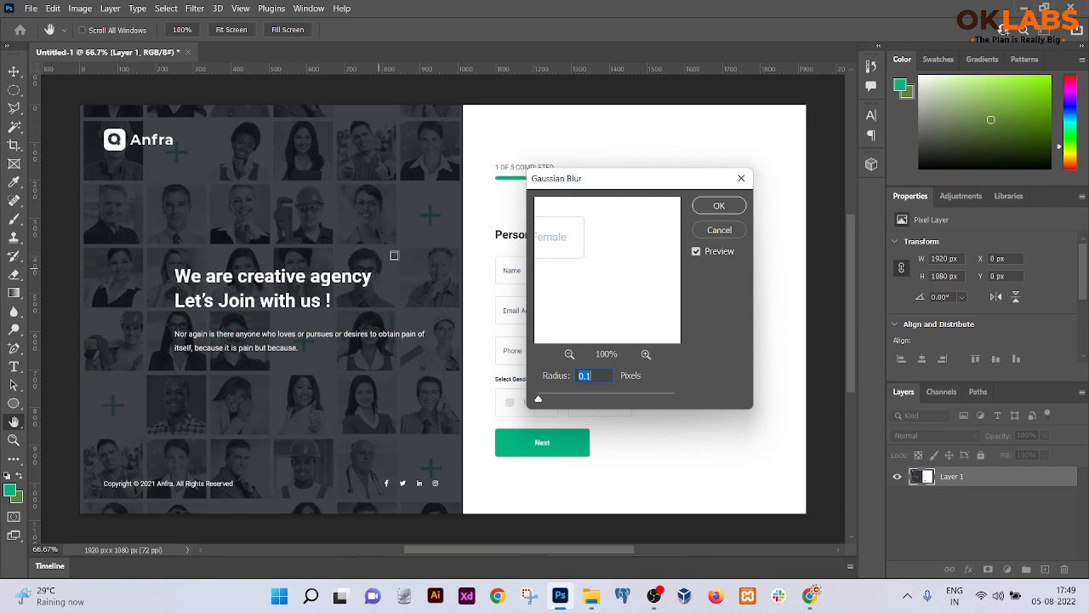
pyautogui.moveTo(645, 187); pyautogui.dragTo(691, 172)
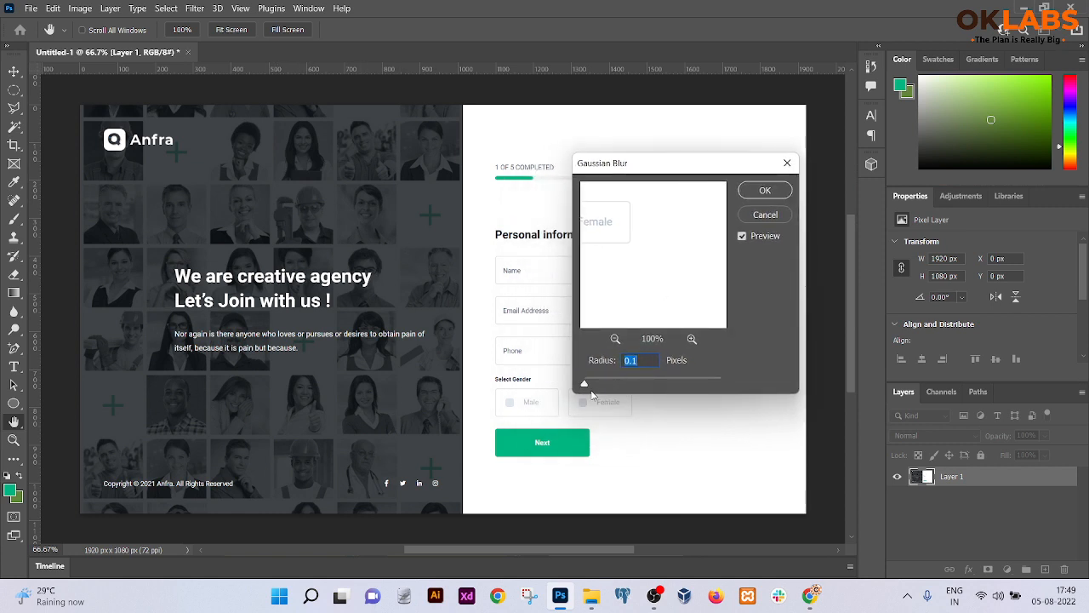
pyautogui.moveTo(584, 382)
pyautogui.mouseDown()
pyautogui.moveTo(600, 395)
pyautogui.moveTo(593, 383)
pyautogui.moveTo(602, 384)
pyautogui.mouseUp()
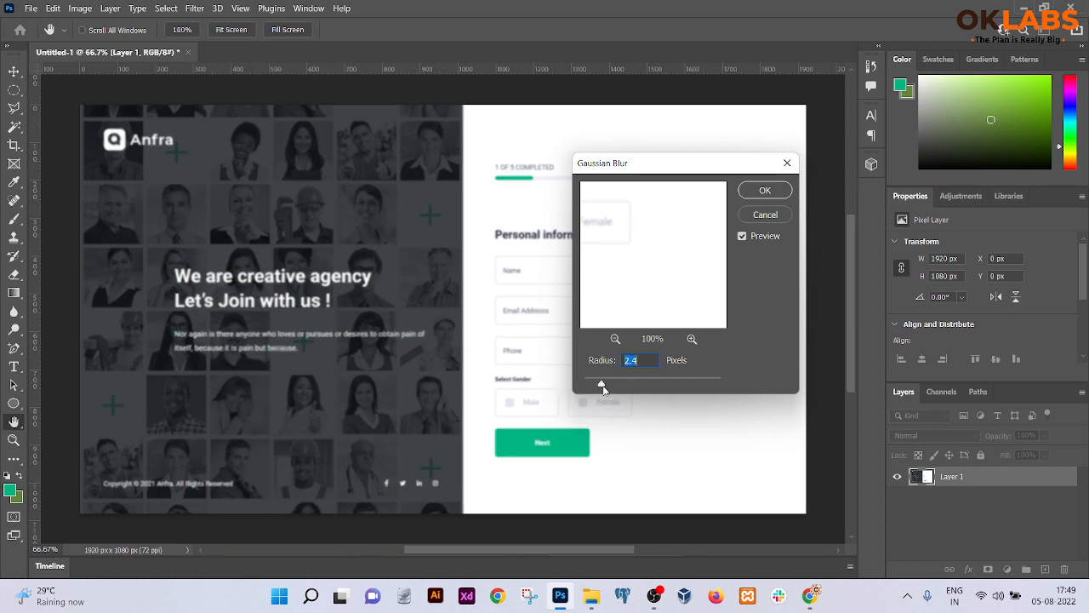
pyautogui.moveTo(603, 387); pyautogui.dragTo(622, 383)
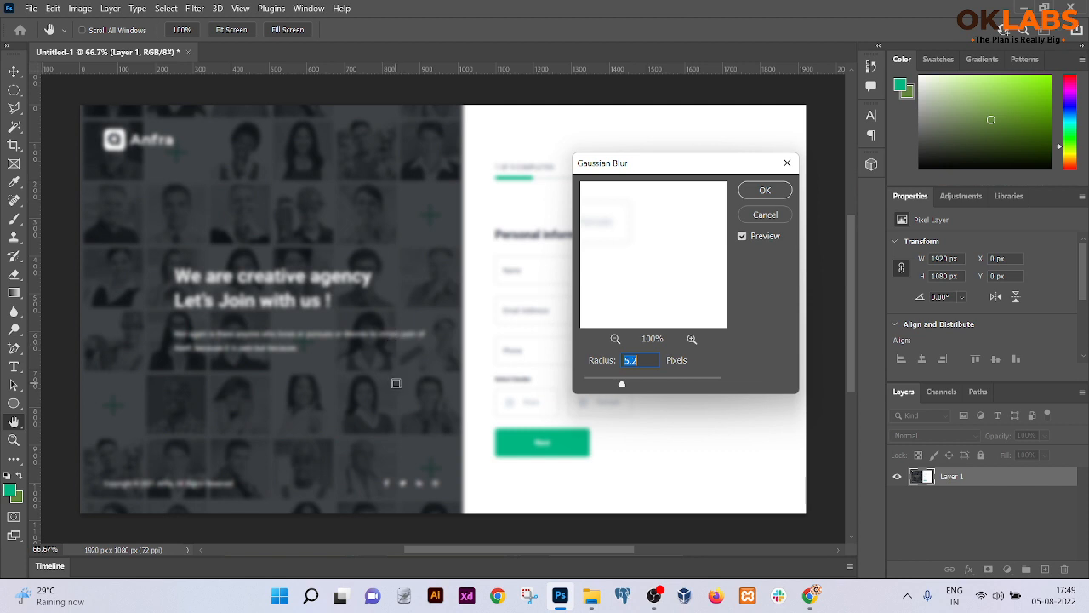
pyautogui.moveTo(621, 393)
pyautogui.mouseDown()
pyautogui.moveTo(604, 388)
pyautogui.moveTo(617, 383)
pyautogui.mouseUp()
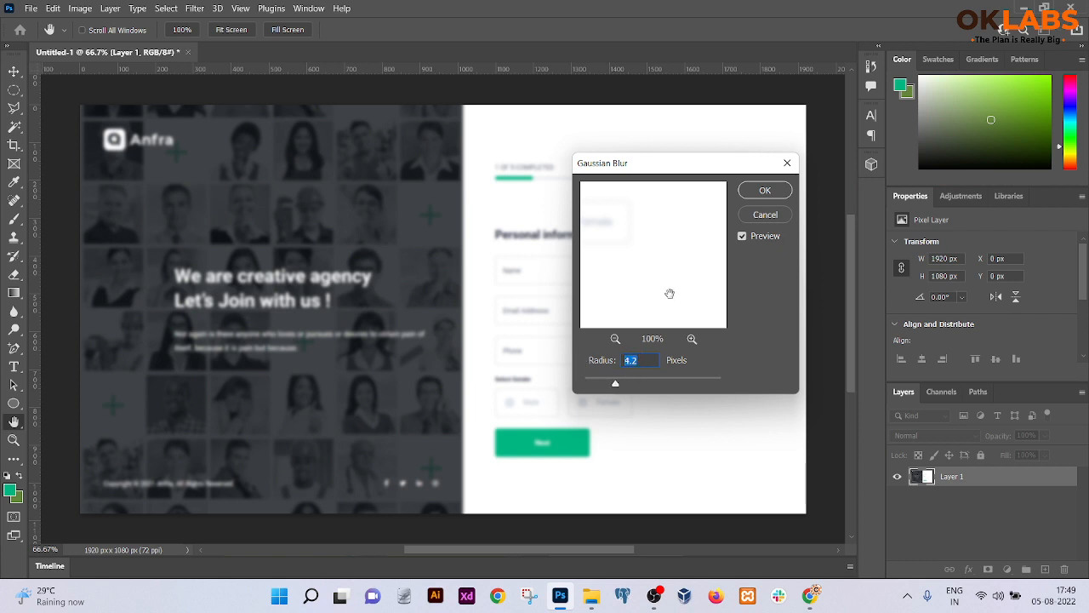
pyautogui.click(763, 192)
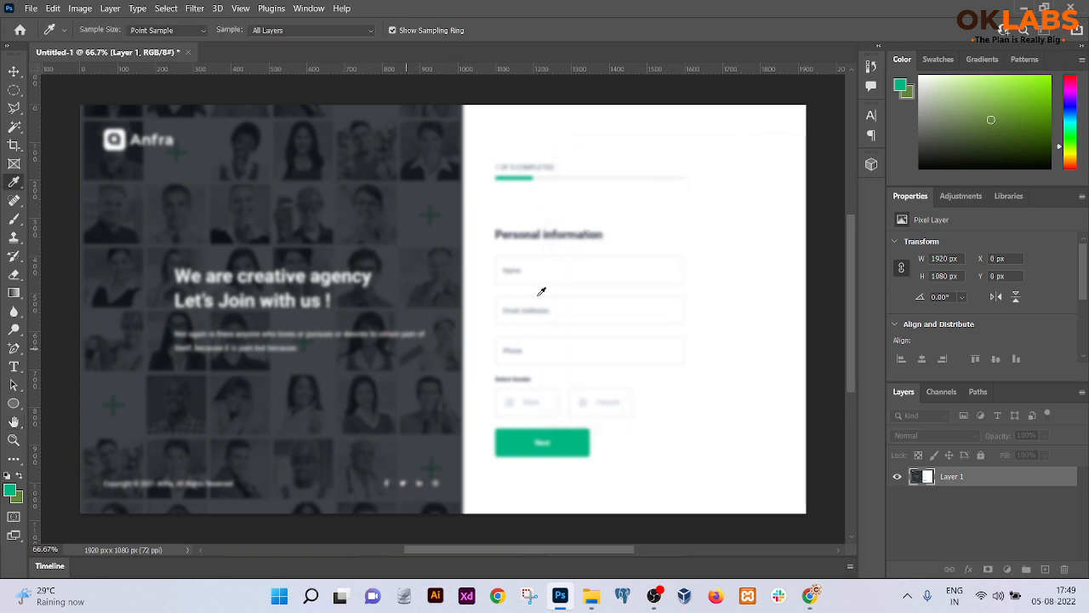
# Step: Activate the Type tool, open a maximized Notepad window and write "STEP FORM IN REACTJS" in it
pyautogui.click(14, 366)
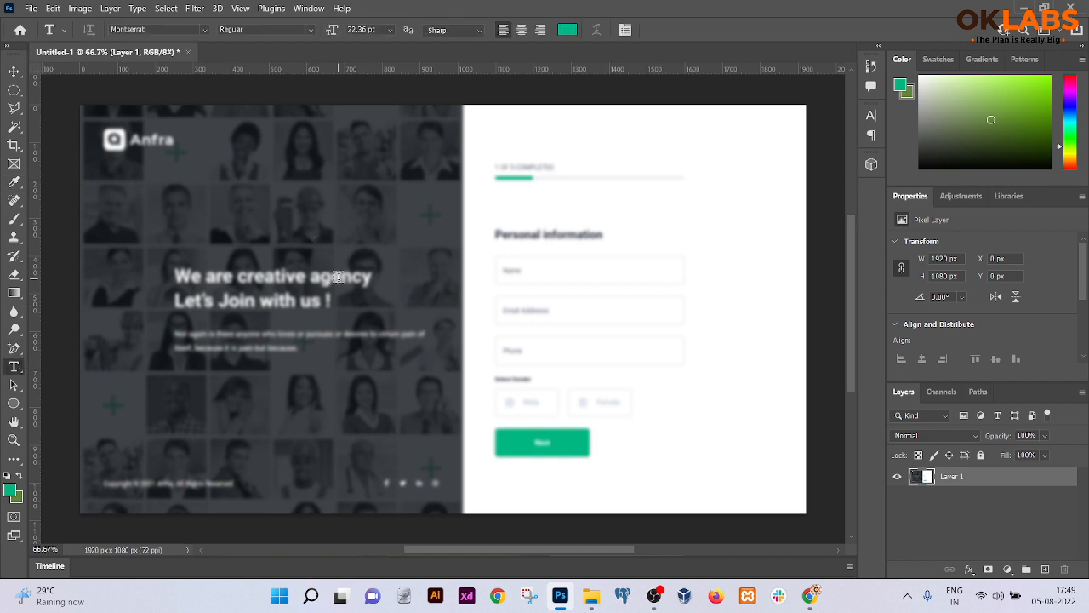
pyautogui.press('super+r')
pyautogui.write('notepad')
pyautogui.press('Return')
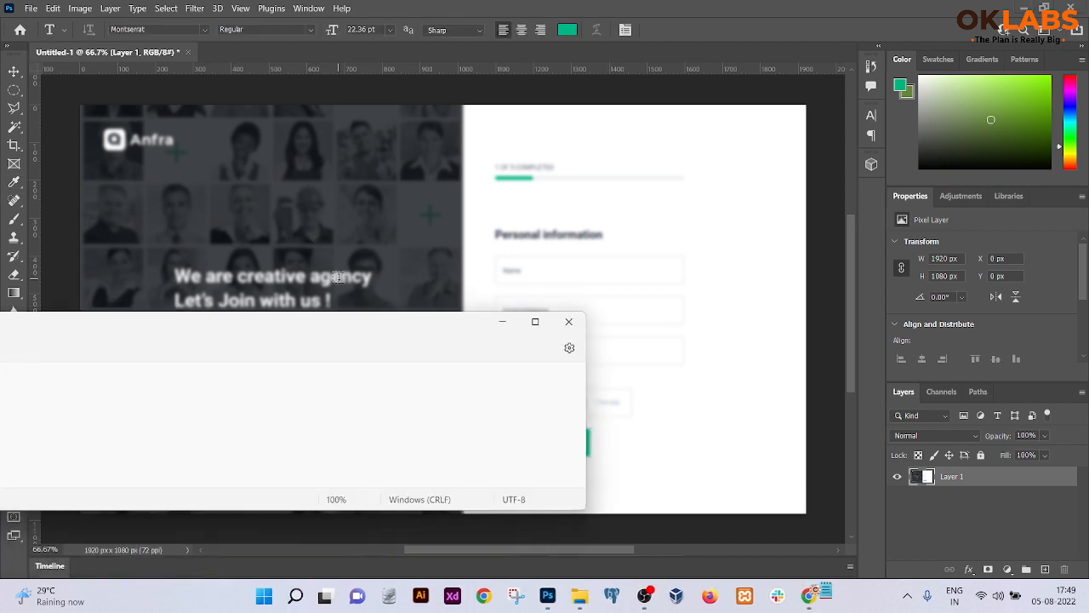
pyautogui.doubleClick(292, 323)
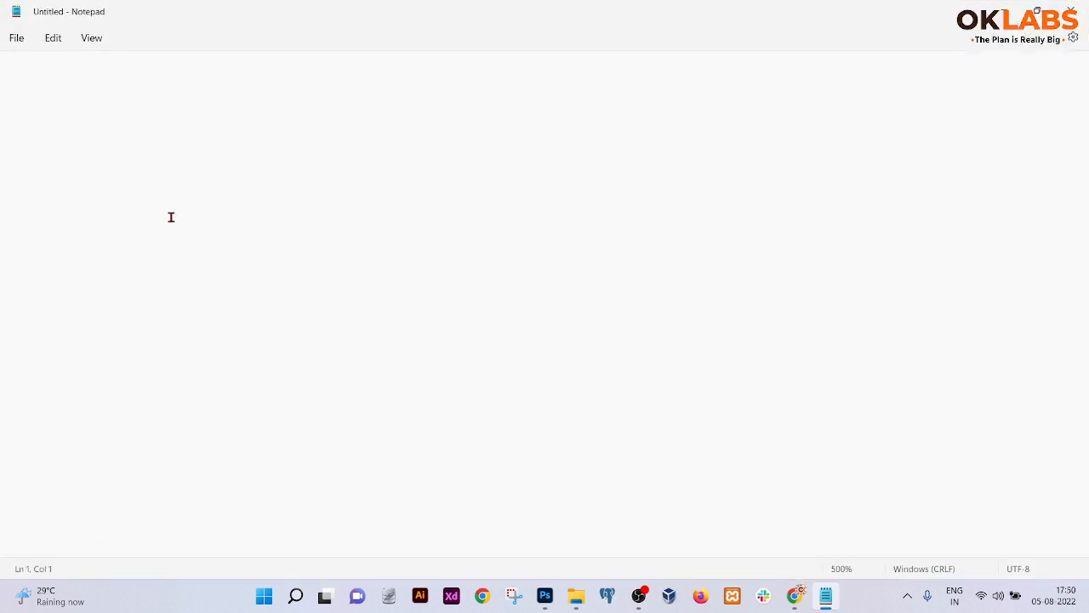
pyautogui.write('STEP')
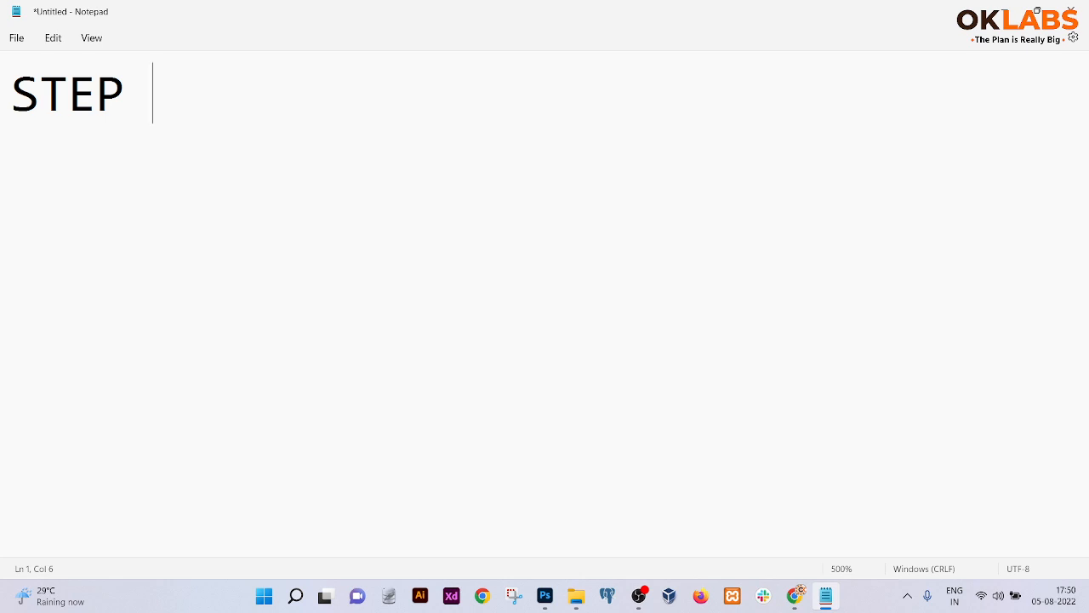
pyautogui.write(' FORM i')
pyautogui.press('BackSpace')
pyautogui.write('IN')
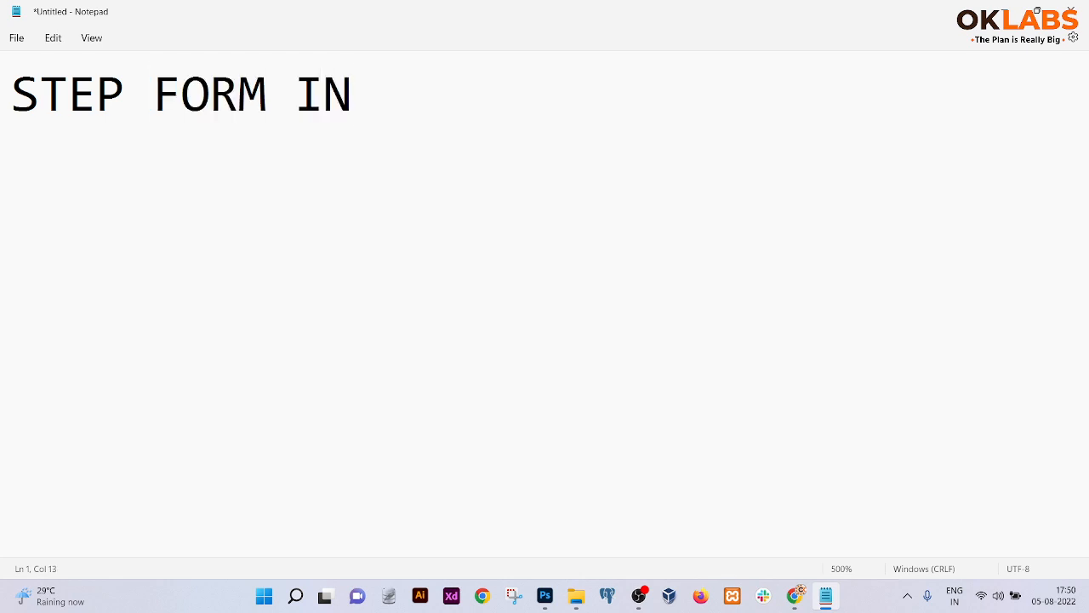
pyautogui.write(' REACTJS')
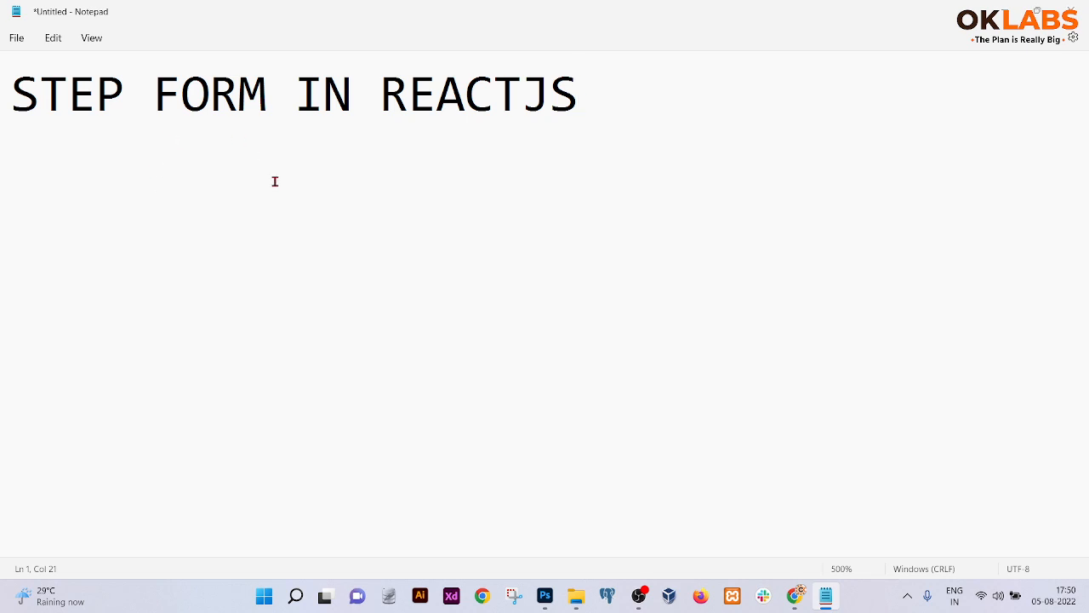
# Step: Switch back to Photoshop, add a text box in green #01b681 across the upper middle of the canvas, and replace its placeholder with "STEP FORM IN REACTJS"
pyautogui.hotkey('alt', 'Tab')
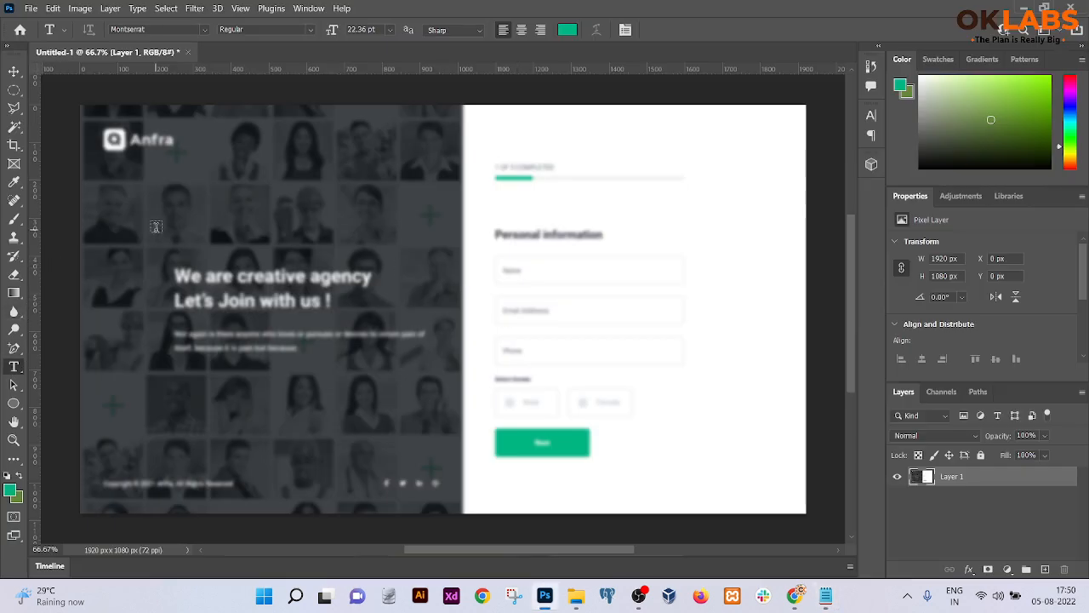
pyautogui.moveTo(176, 180); pyautogui.dragTo(690, 348)
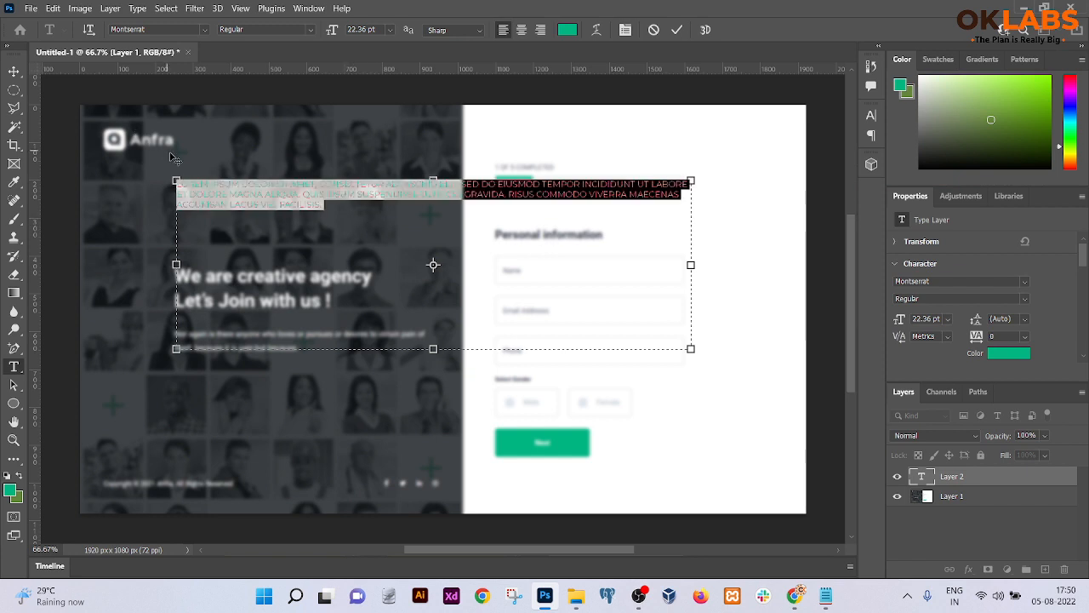
pyautogui.click(569, 31)
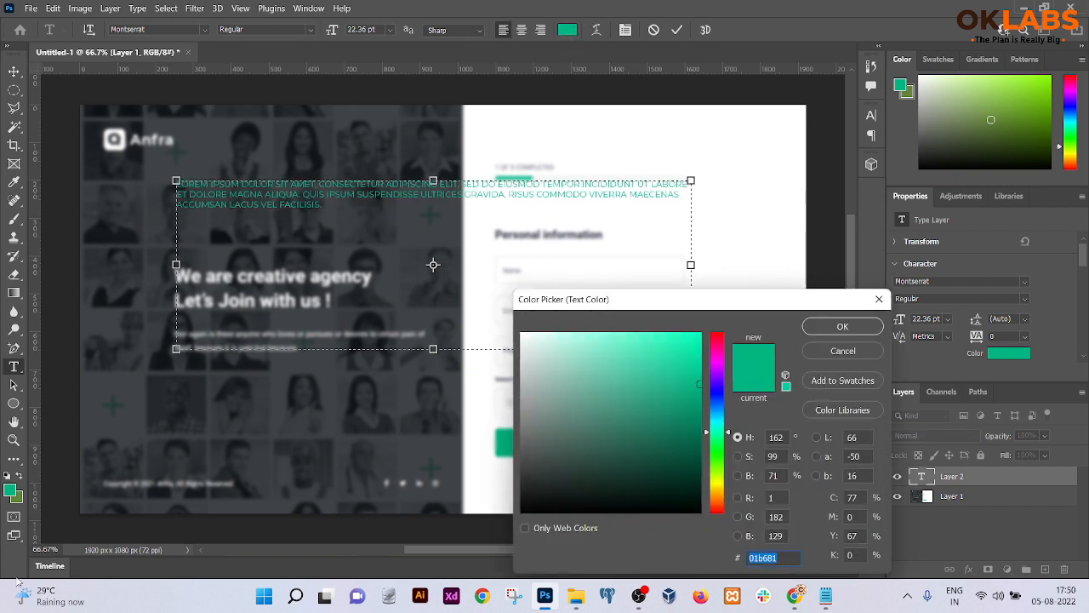
pyautogui.click(8, 490)
pyautogui.click(830, 329)
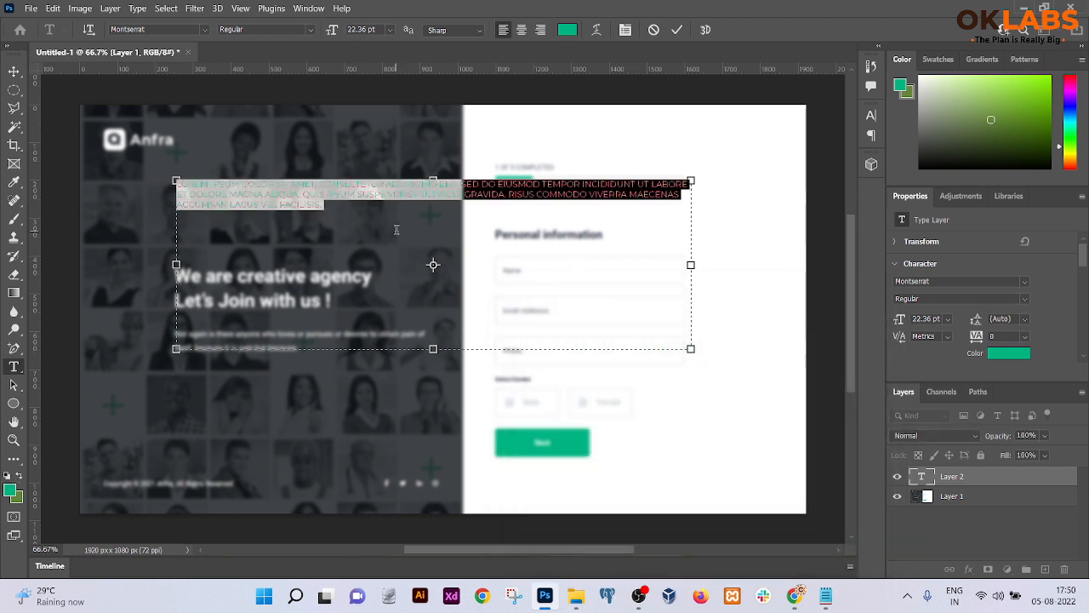
pyautogui.press('BackSpace')
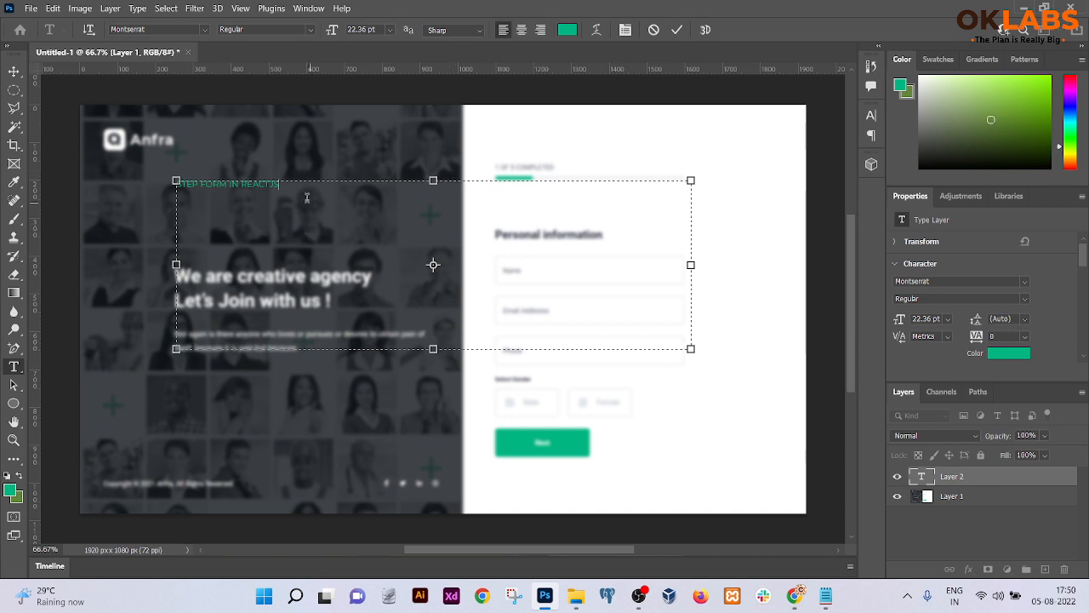
# Step: Set all of the "STEP FORM IN REACTJS" heading text to 72 pt and the Bold style
pyautogui.hotkey('ctrl', 'a')
pyautogui.click(389, 29)
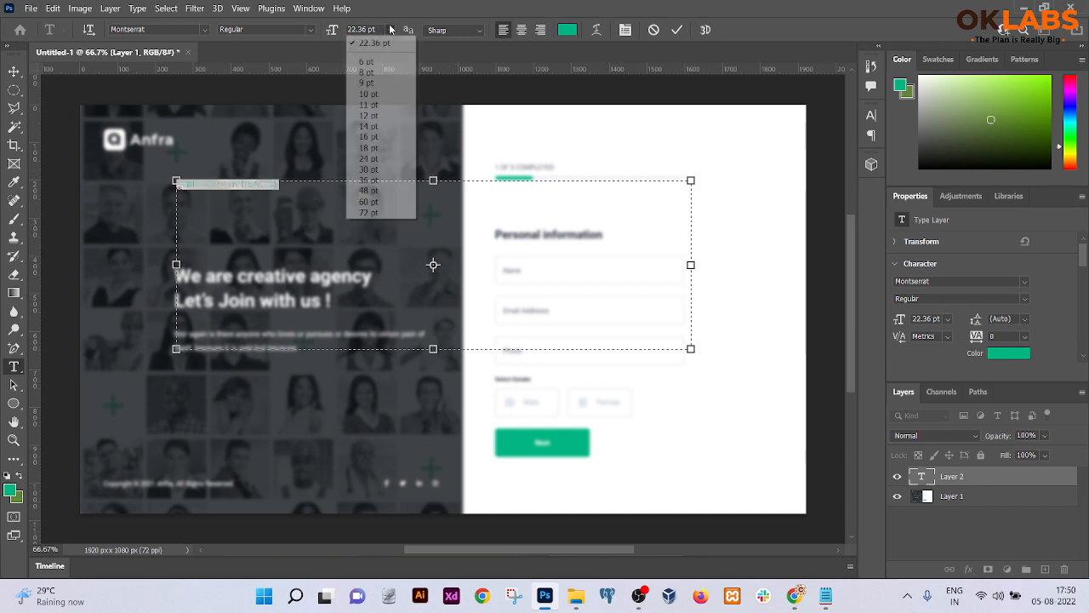
pyautogui.click(372, 205)
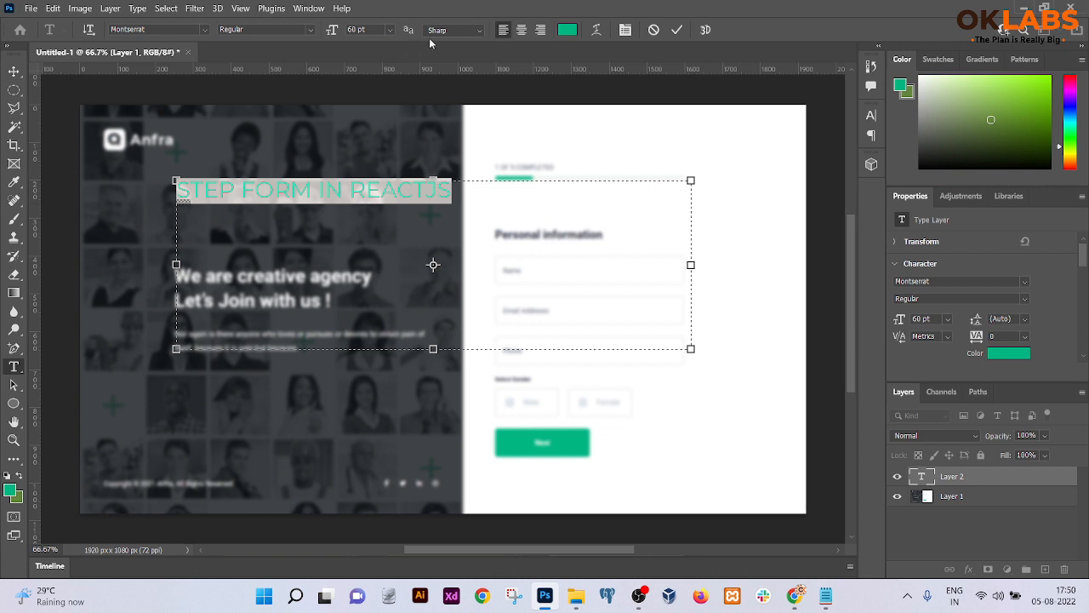
pyautogui.click(388, 29)
pyautogui.click(372, 205)
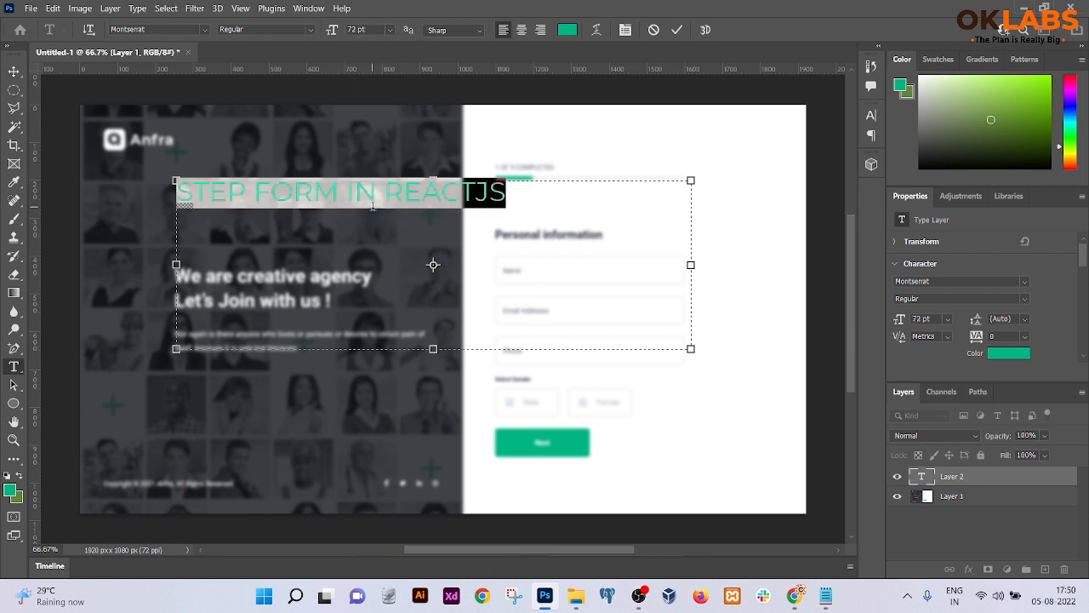
pyautogui.click(308, 30)
pyautogui.click(248, 179)
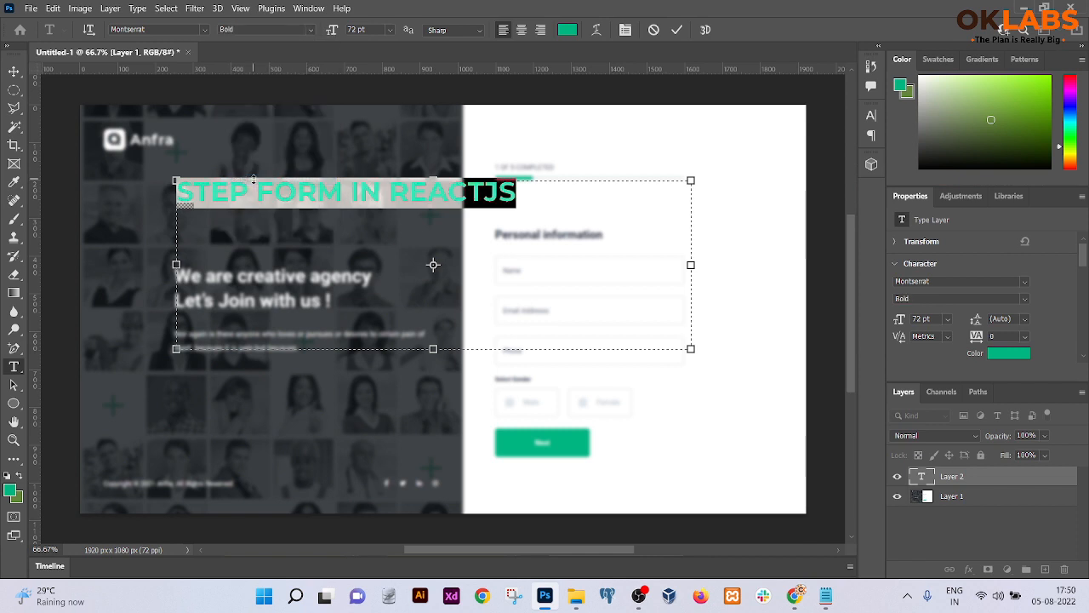
# Step: Try the Orbitron font on the heading and return to Montserrat
pyautogui.click(156, 34)
pyautogui.click(204, 30)
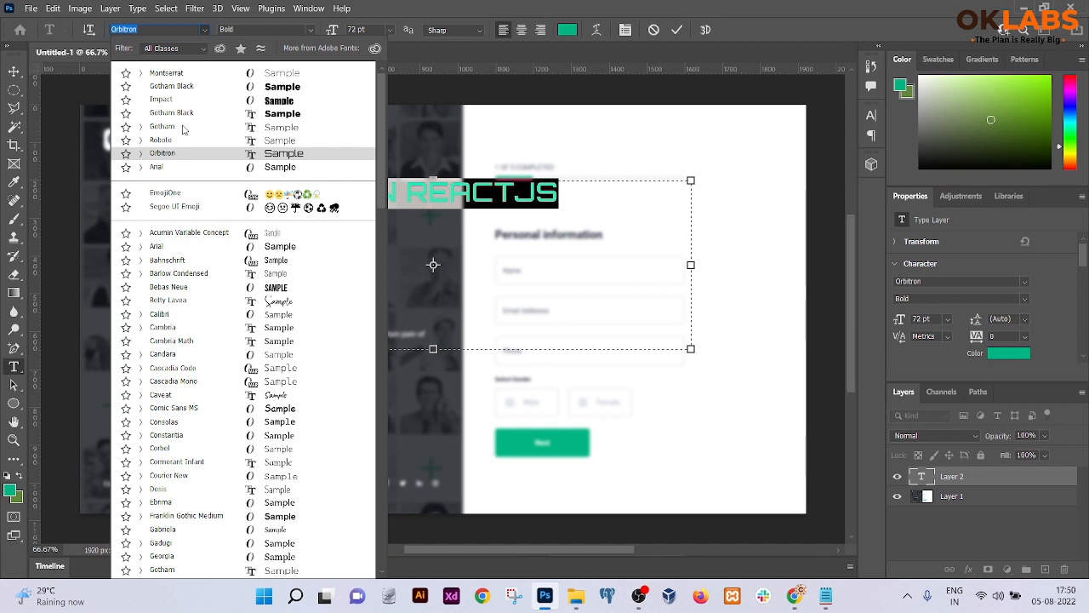
pyautogui.click(174, 75)
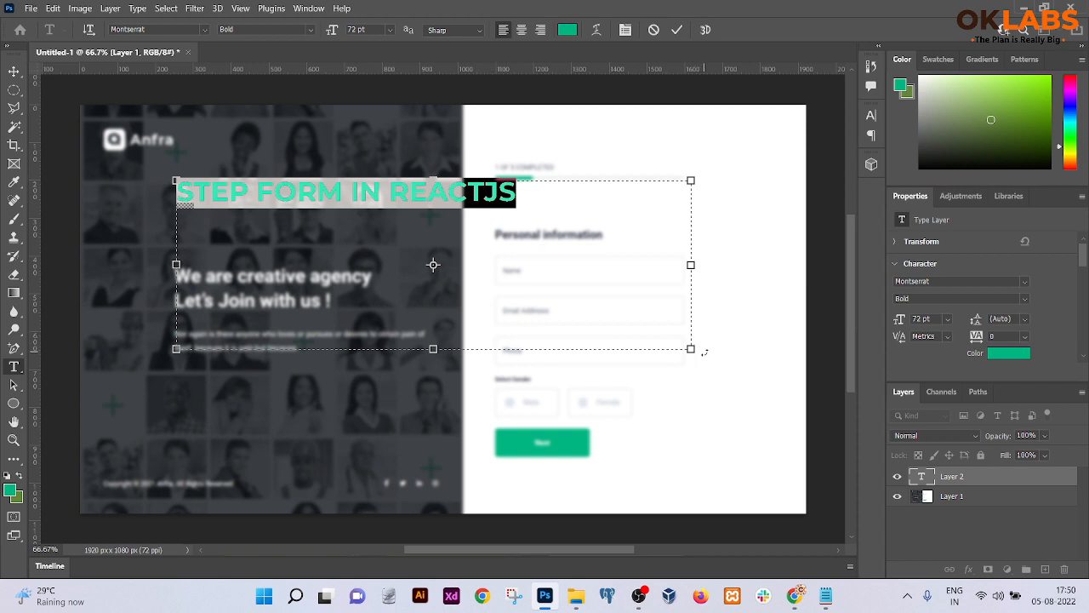
# Step: Shrink the heading's text box to about 905 by 93 px and move the heading just below the canvas centre
pyautogui.moveTo(693, 348); pyautogui.dragTo(518, 215)
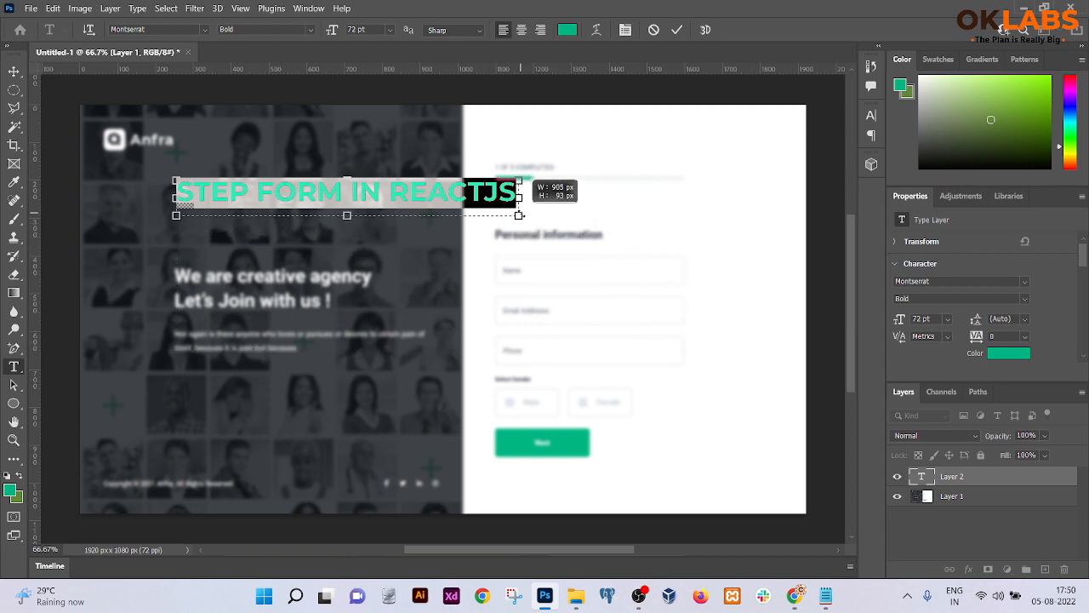
pyautogui.click(13, 73)
pyautogui.moveTo(380, 197); pyautogui.dragTo(460, 357)
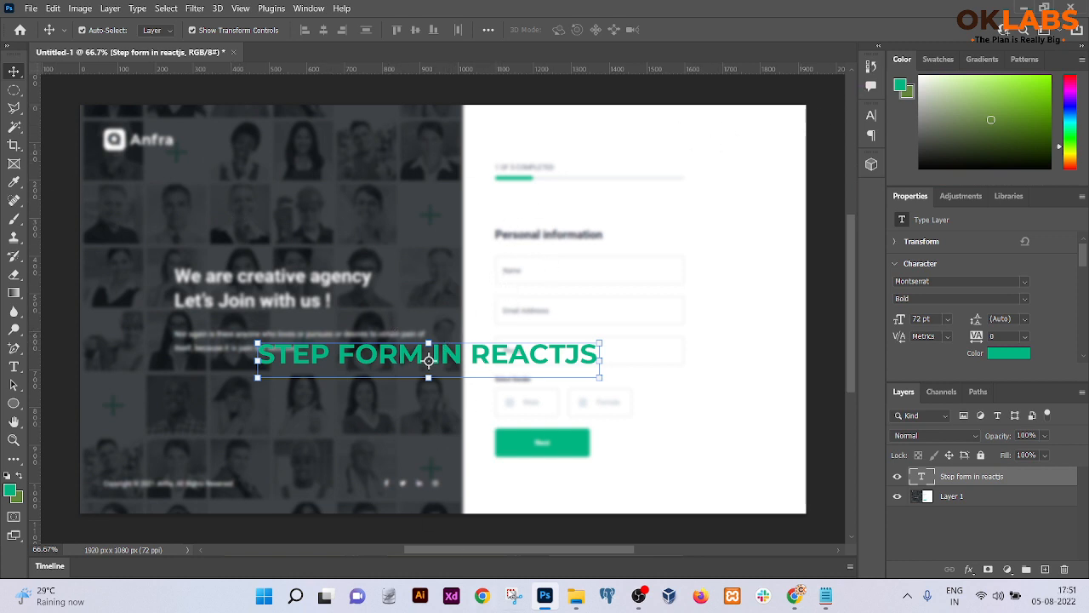
pyautogui.click(577, 595)
pyautogui.click(68, 463)
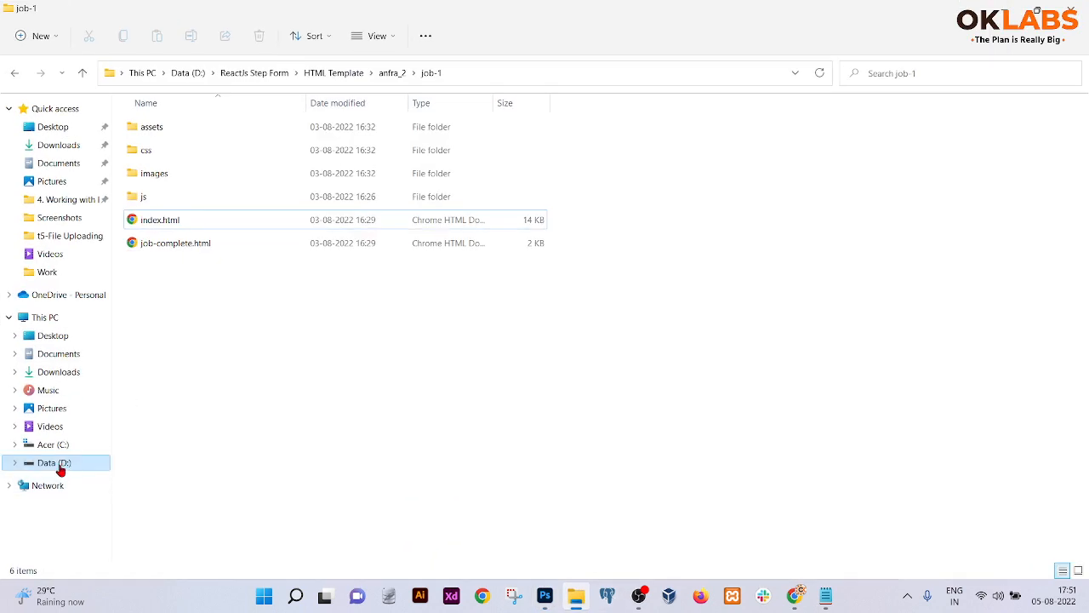
pyautogui.scroll(-4, 204, 383)
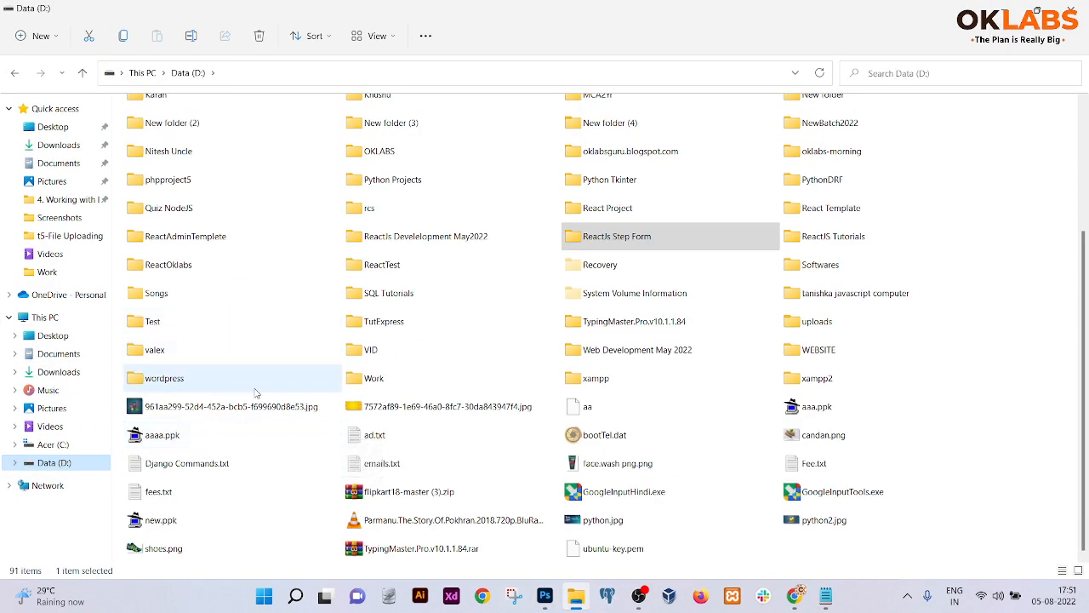
pyautogui.hotkey('alt', 'Tab')
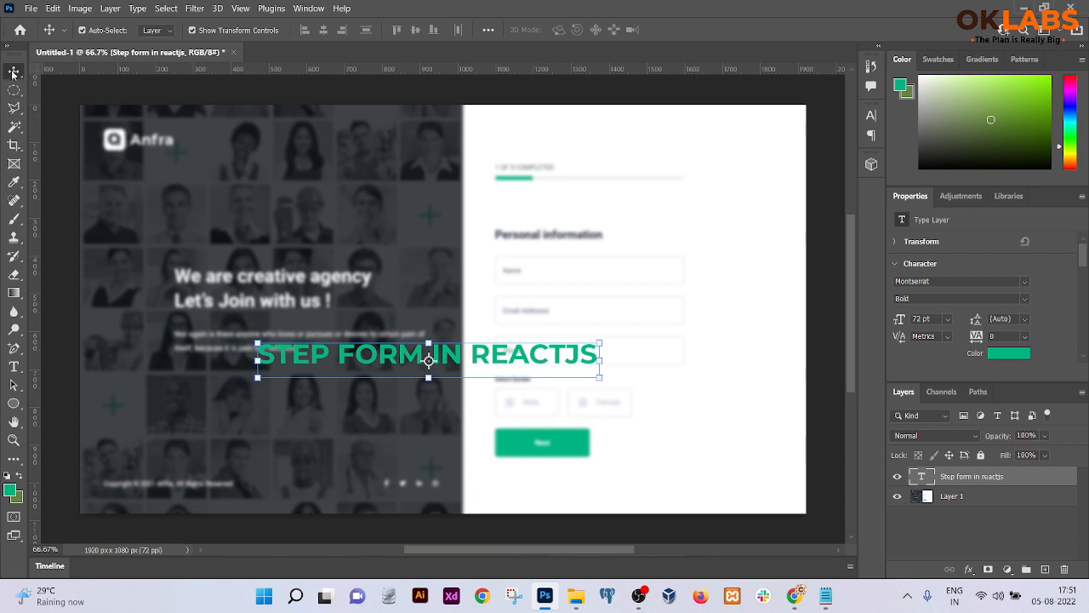
# Step: Start opening an image from the computer and browse to the Work folder on the Data (D:) drive
pyautogui.click(31, 7)
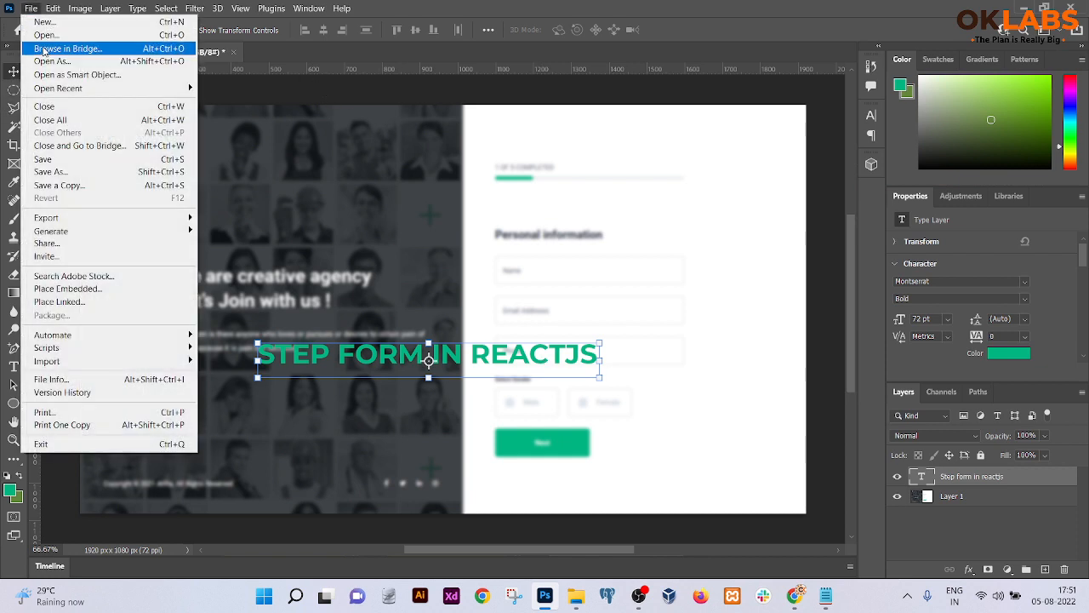
pyautogui.click(49, 36)
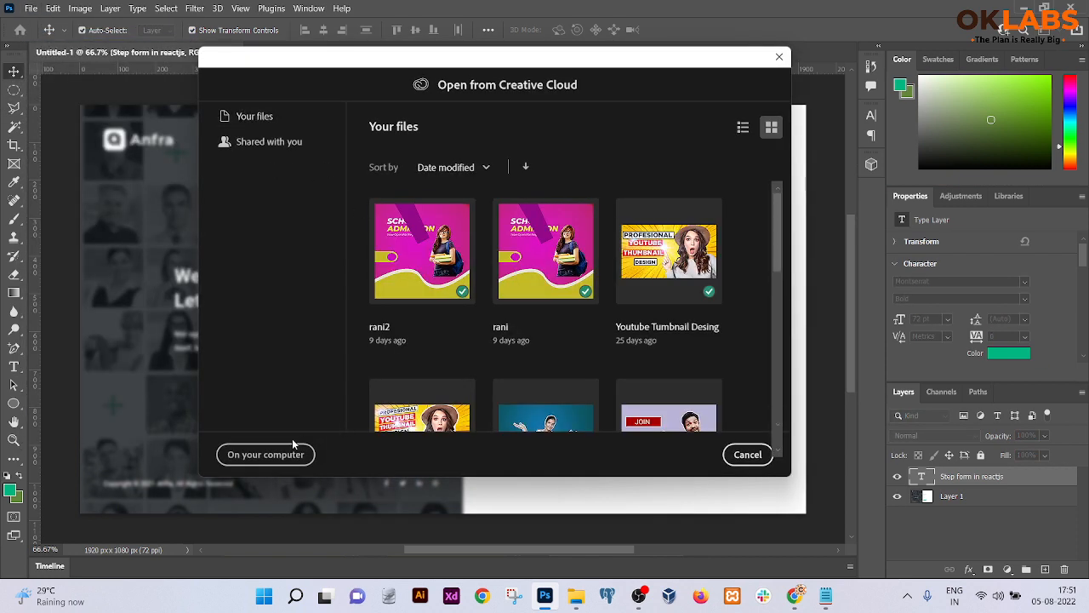
pyautogui.click(260, 452)
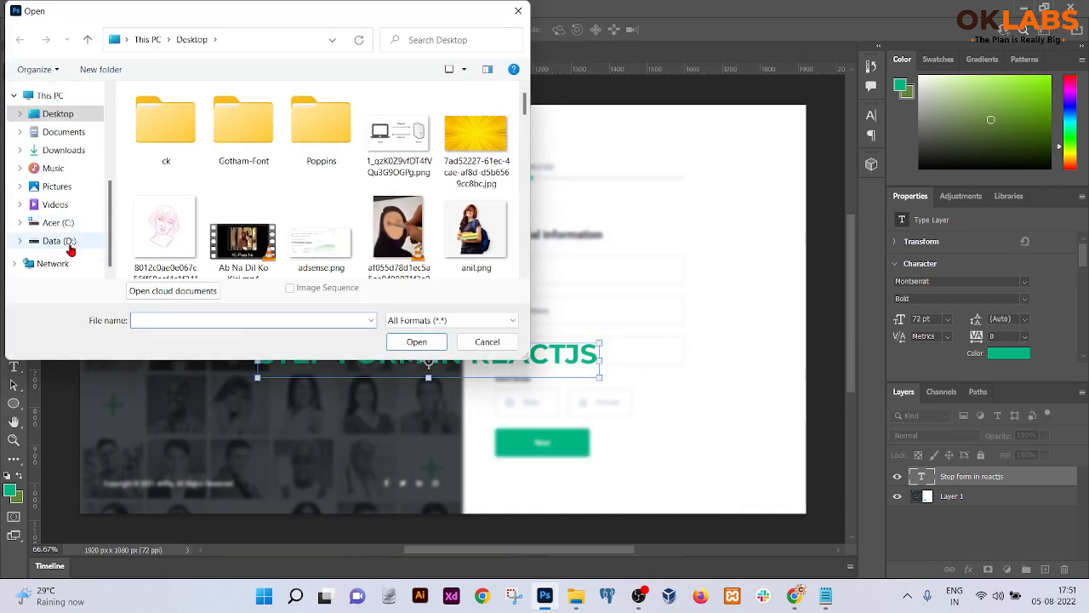
pyautogui.click(69, 244)
pyautogui.scroll(-15, 214, 221)
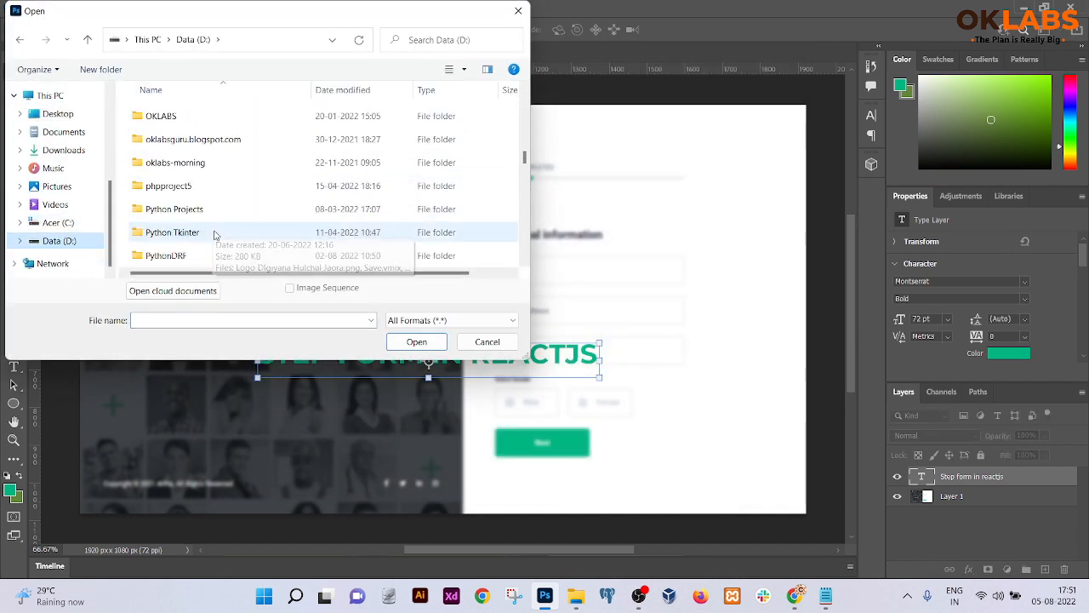
pyautogui.scroll(-12, 215, 235)
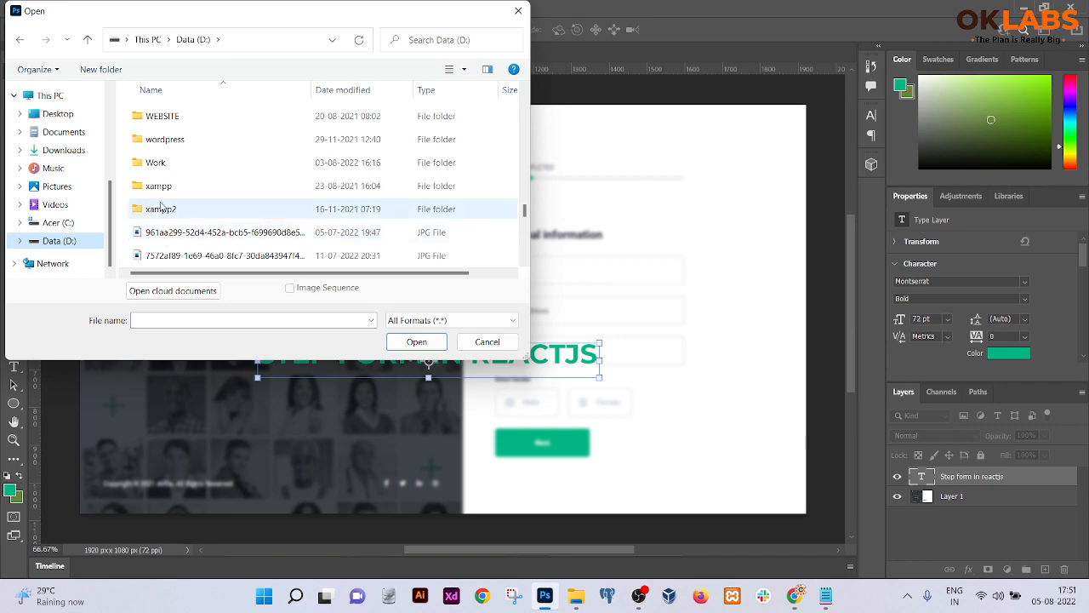
pyautogui.doubleClick(157, 161)
# Step: Open oklabs.png from the Camtasia folder inside Work
pyautogui.scroll(-4, 200, 217)
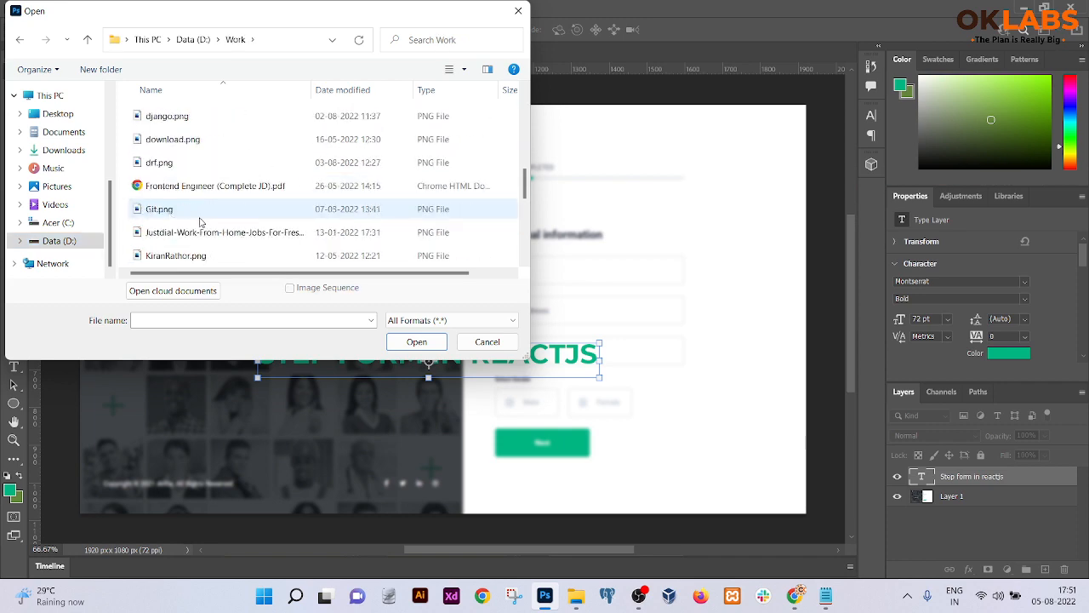
pyautogui.scroll(8, 284, 204)
pyautogui.keyDown('ctrl'); pyautogui.scroll(3, 247, 153); pyautogui.keyUp('ctrl')
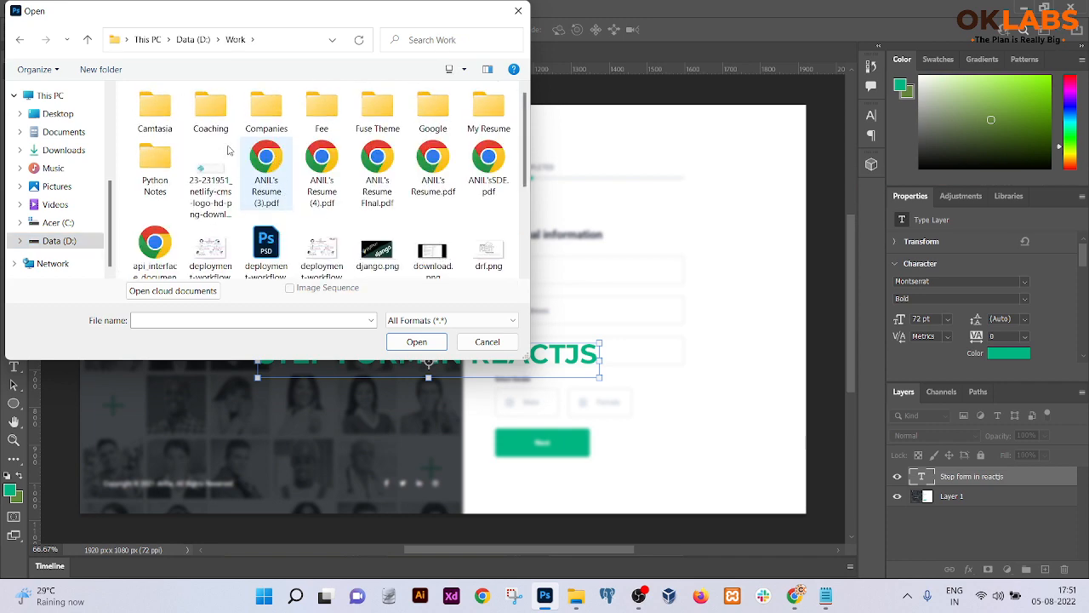
pyautogui.doubleClick(174, 125)
pyautogui.scroll(-8, 384, 226)
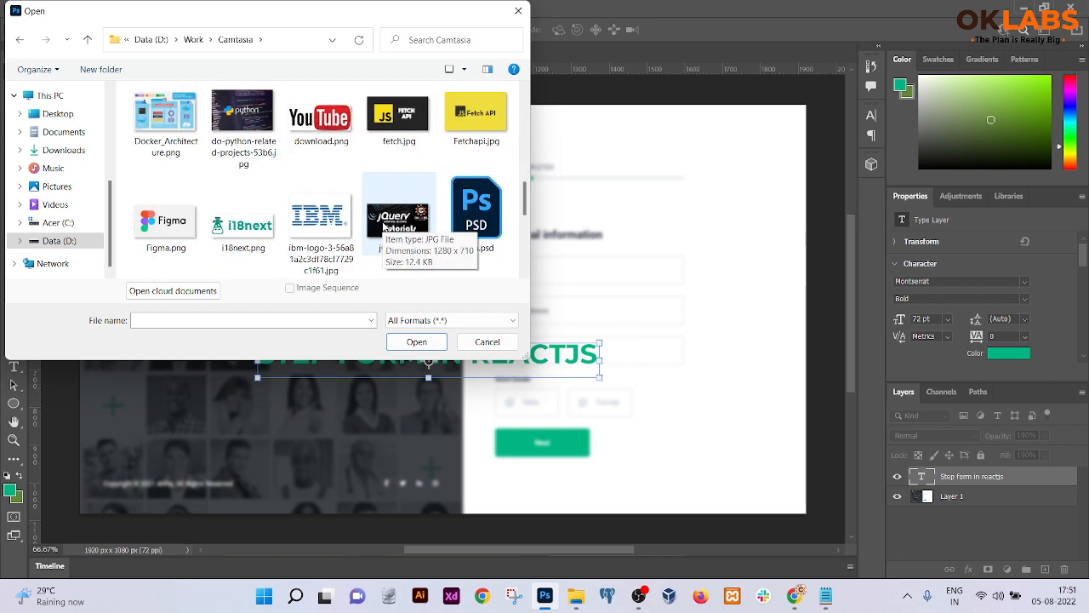
pyautogui.scroll(-2, 383, 226)
pyautogui.click(230, 245)
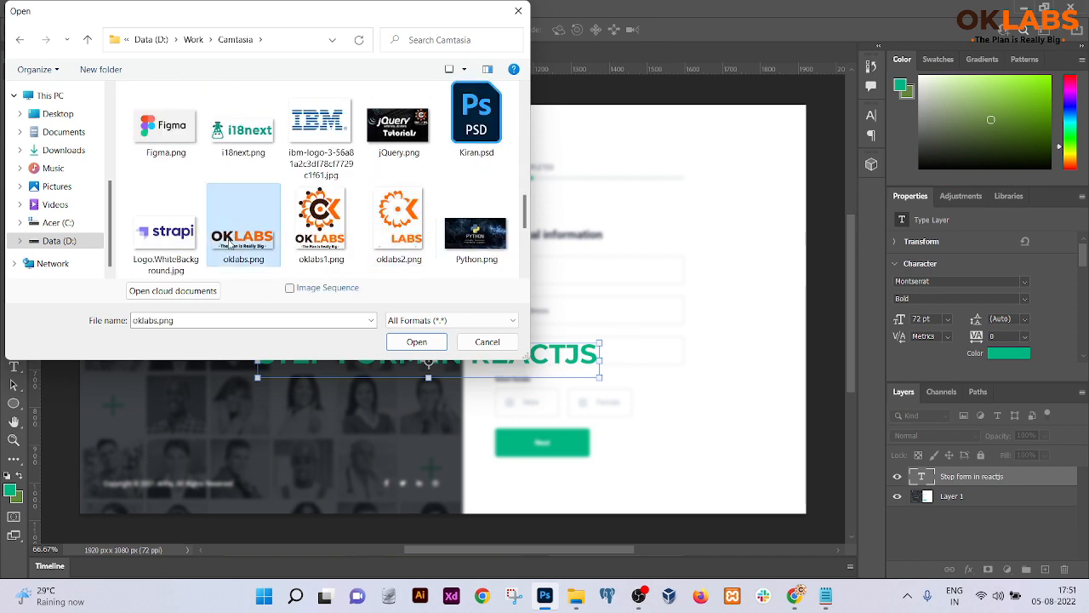
pyautogui.doubleClick(229, 244)
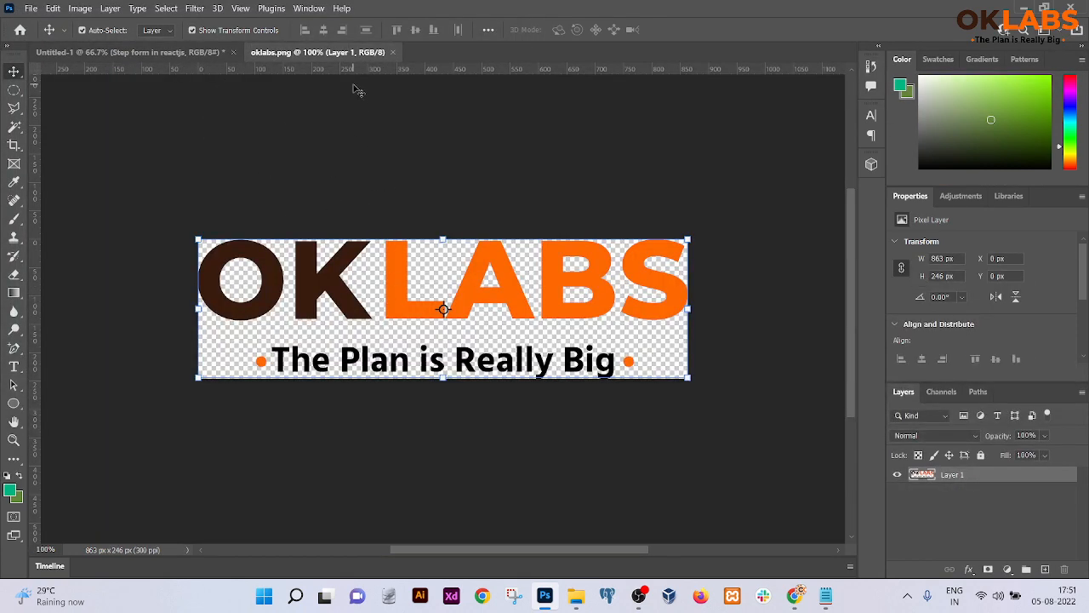
# Step: Float the oklabs.png window, copy its logo onto the upper right of the thumbnail canvas, and close the logo file
pyautogui.moveTo(330, 54); pyautogui.dragTo(458, 129)
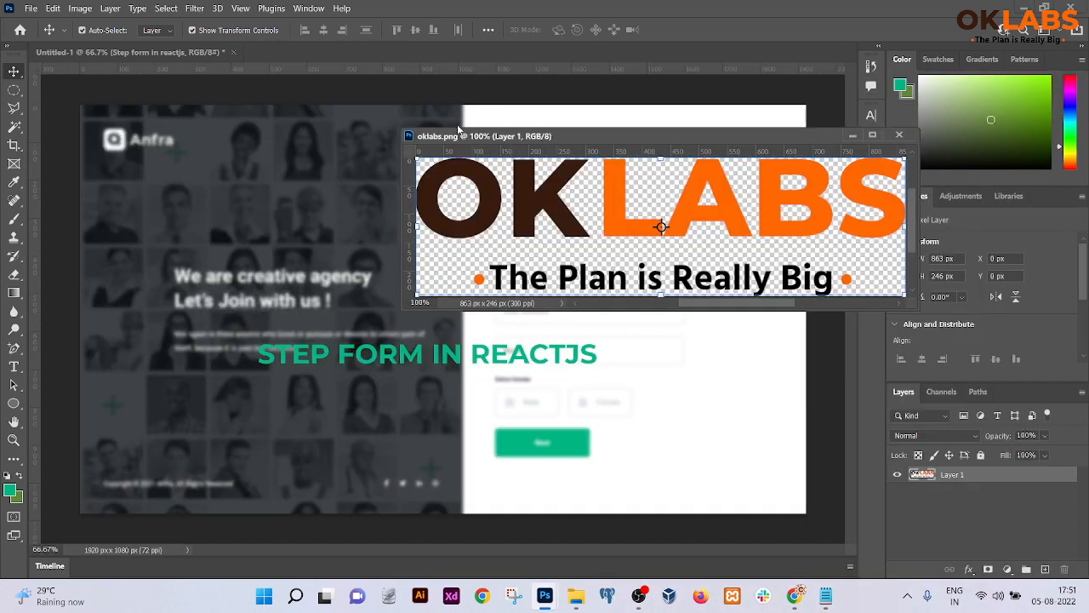
pyautogui.moveTo(572, 201); pyautogui.dragTo(678, 137)
pyautogui.click(899, 134)
pyautogui.hotkey('ctrl', 'z')
pyautogui.rightClick(375, 209)
pyautogui.click(390, 217)
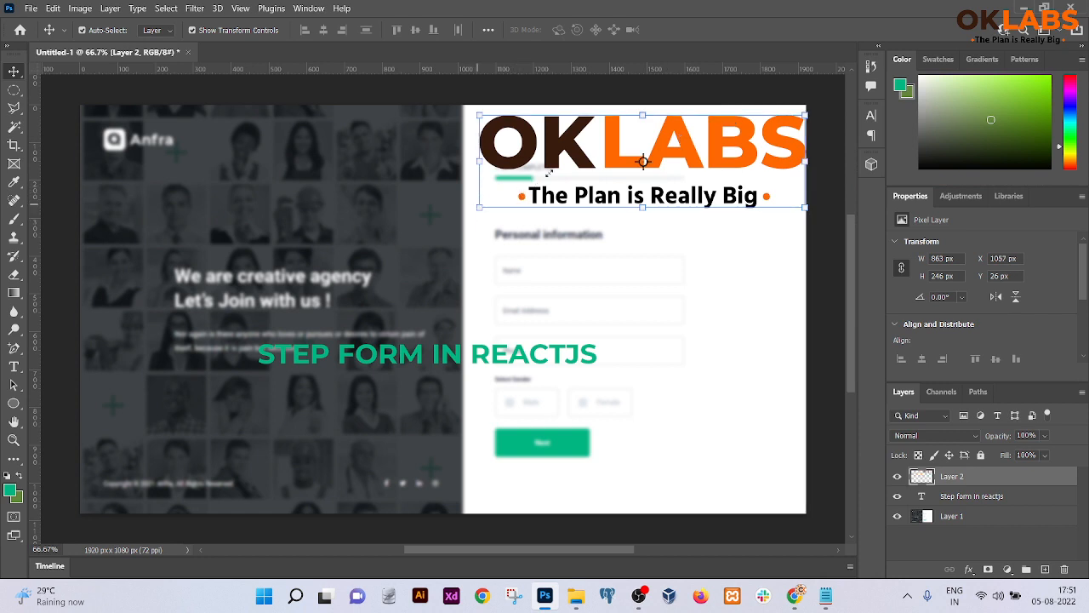
# Step: Scale the OKLABS logo down to about 38.88% and position it in the canvas's upper-right corner
pyautogui.click(475, 207)
pyautogui.moveTo(481, 204); pyautogui.dragTo(678, 150)
pyautogui.moveTo(767, 133); pyautogui.dragTo(762, 133)
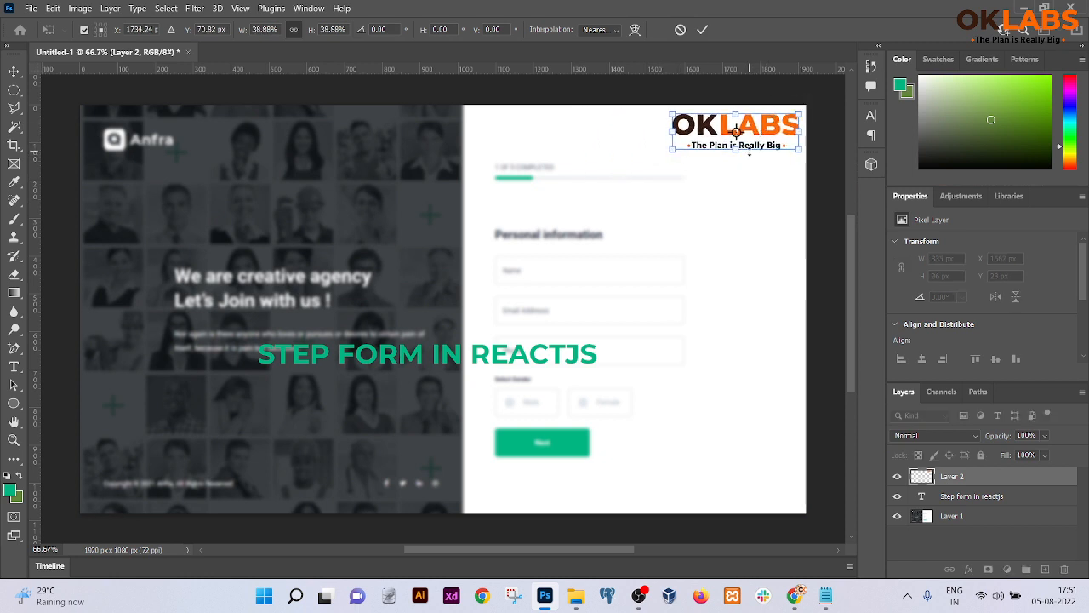
pyautogui.press('Return')
pyautogui.click(791, 181)
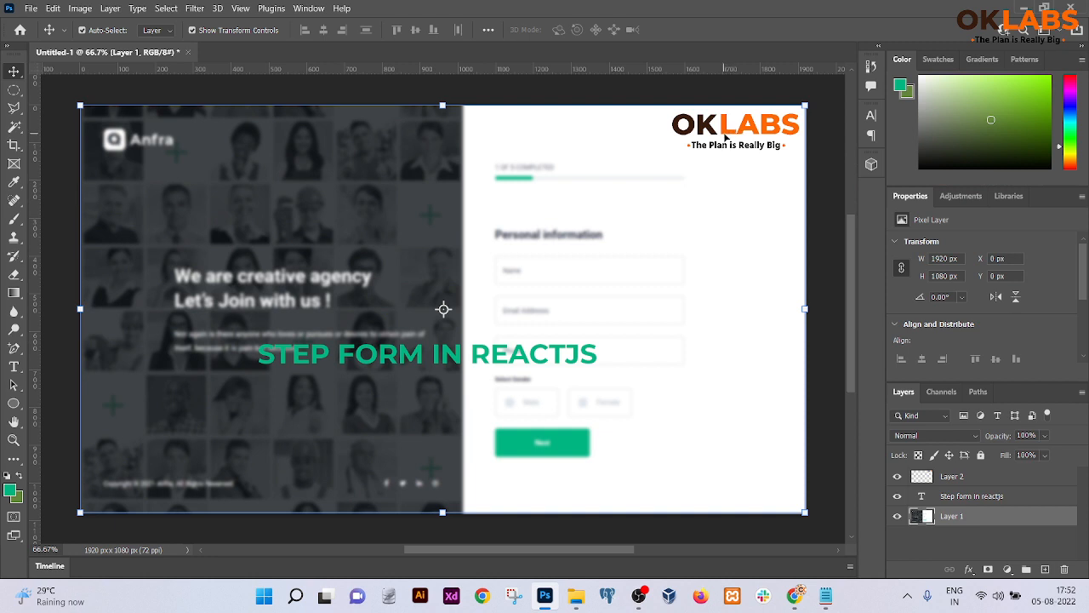
# Step: Select the "Step form in reactjs" text layer and move the heading up to the centre of the canvas
pyautogui.rightClick(387, 354)
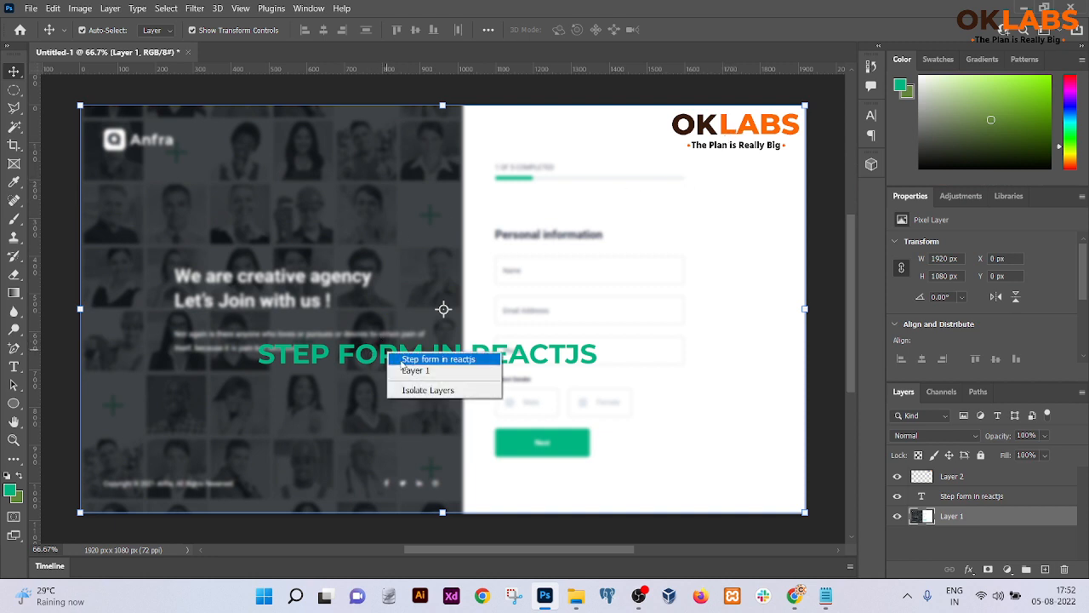
pyautogui.click(417, 358)
pyautogui.moveTo(384, 359); pyautogui.dragTo(399, 309)
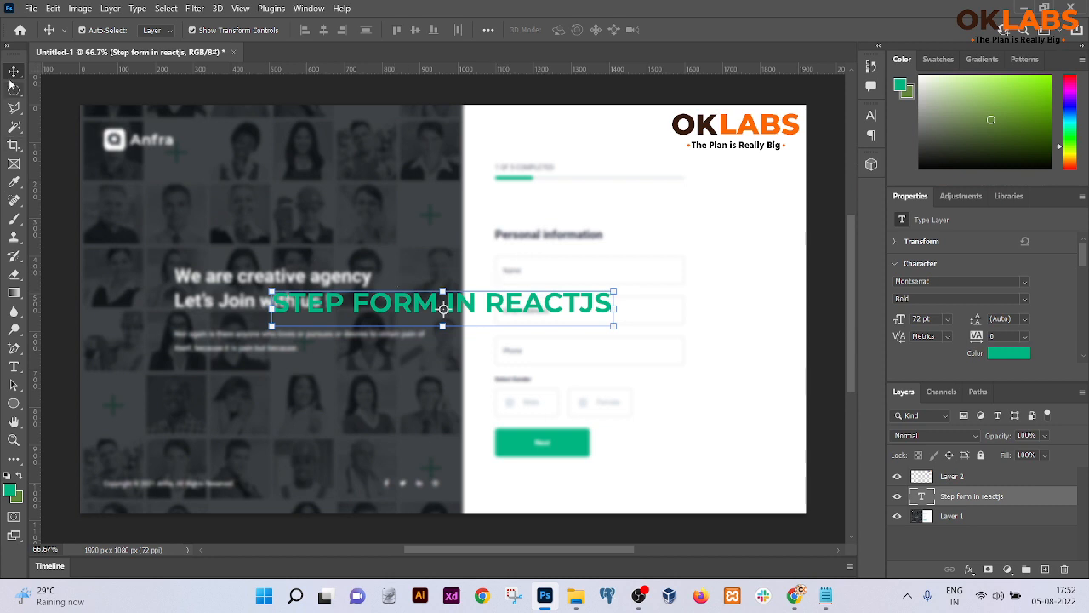
pyautogui.click(236, 276)
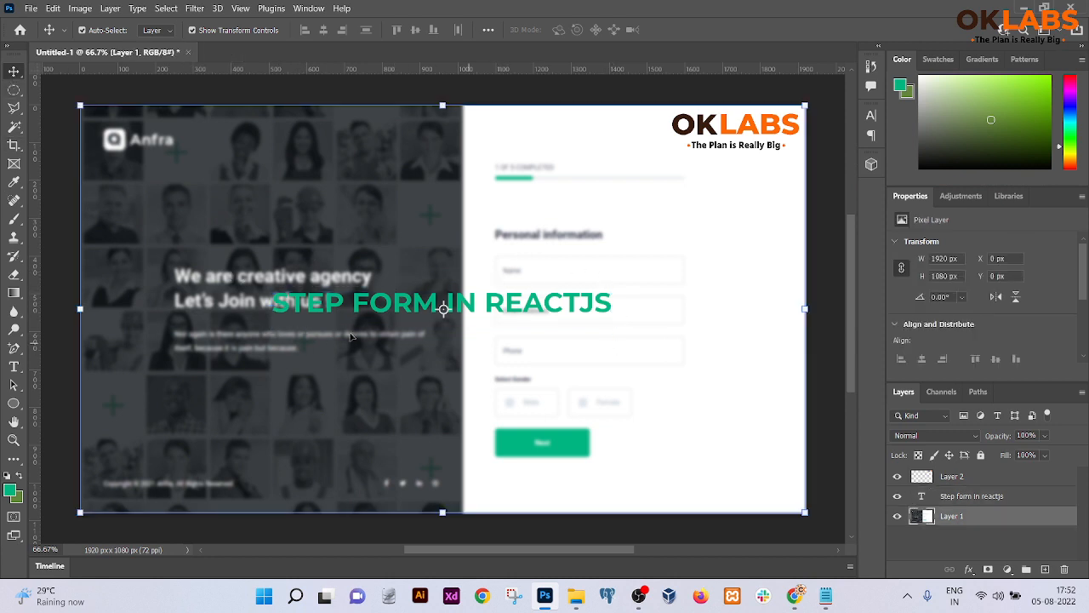
pyautogui.click(14, 403)
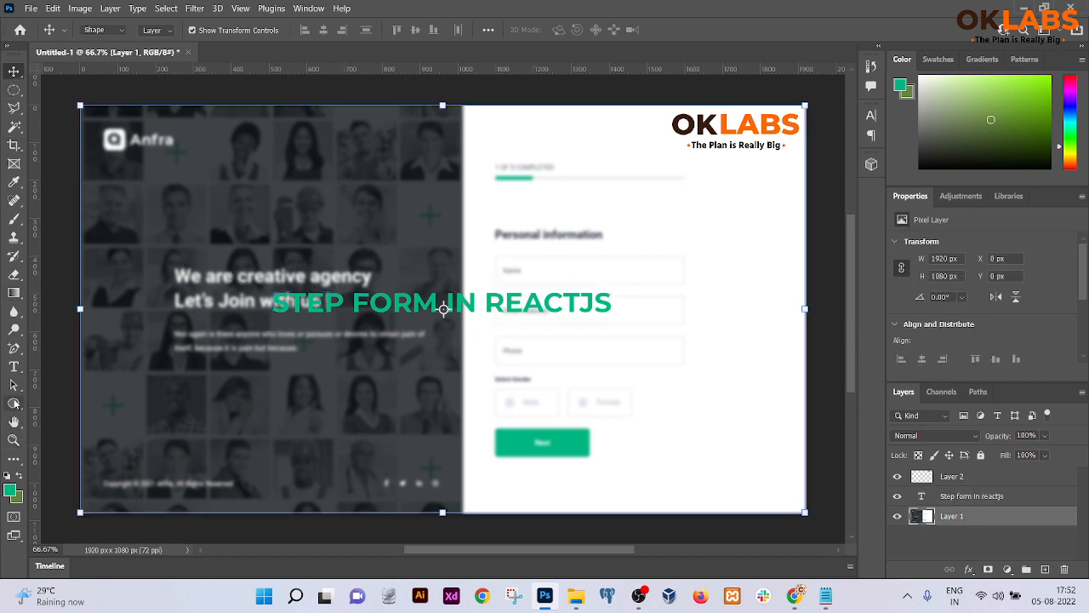
pyautogui.click(531, 218)
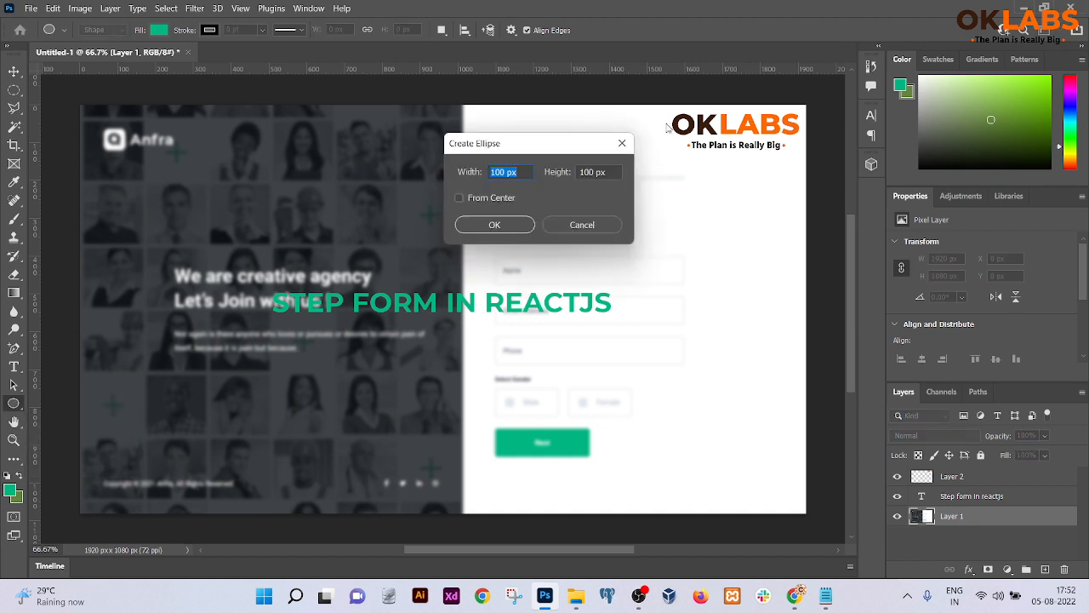
pyautogui.click(622, 143)
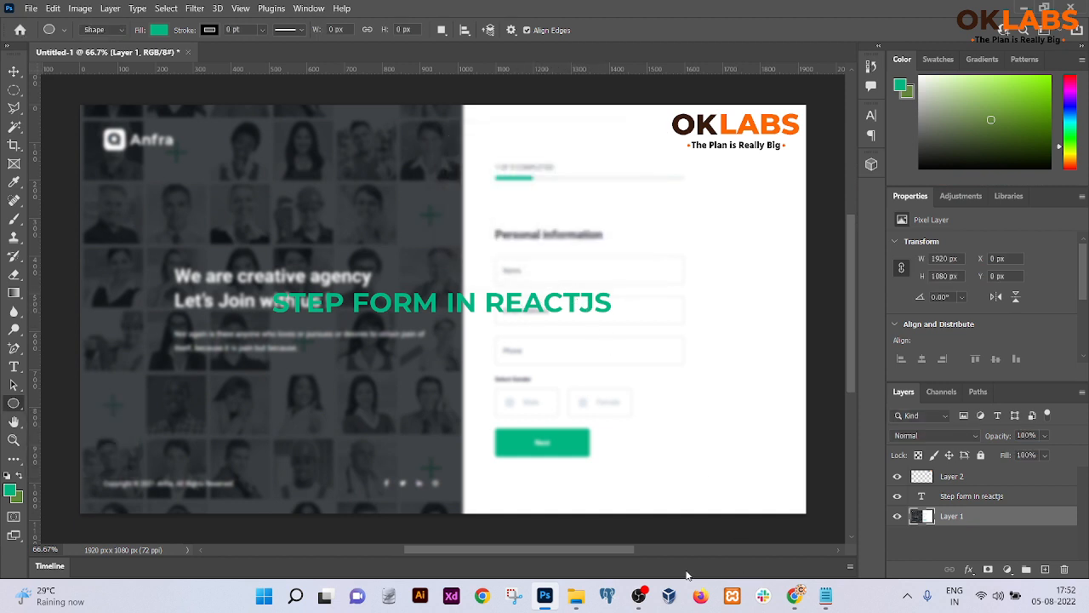
# Step: Switch to Chrome and open the React website reactjs.org in a new tab
pyautogui.click(794, 594)
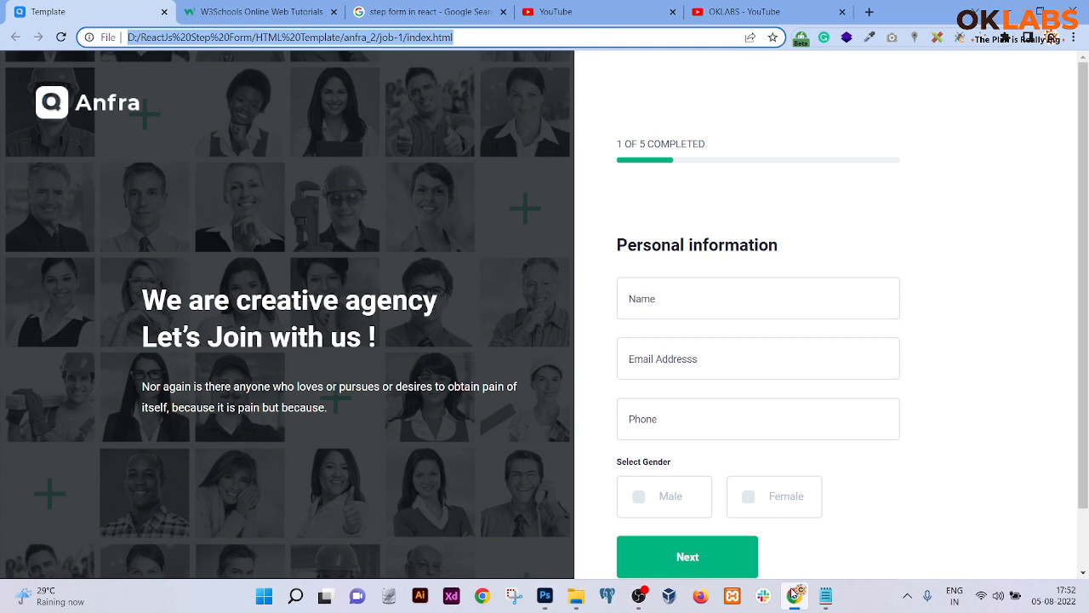
pyautogui.click(868, 12)
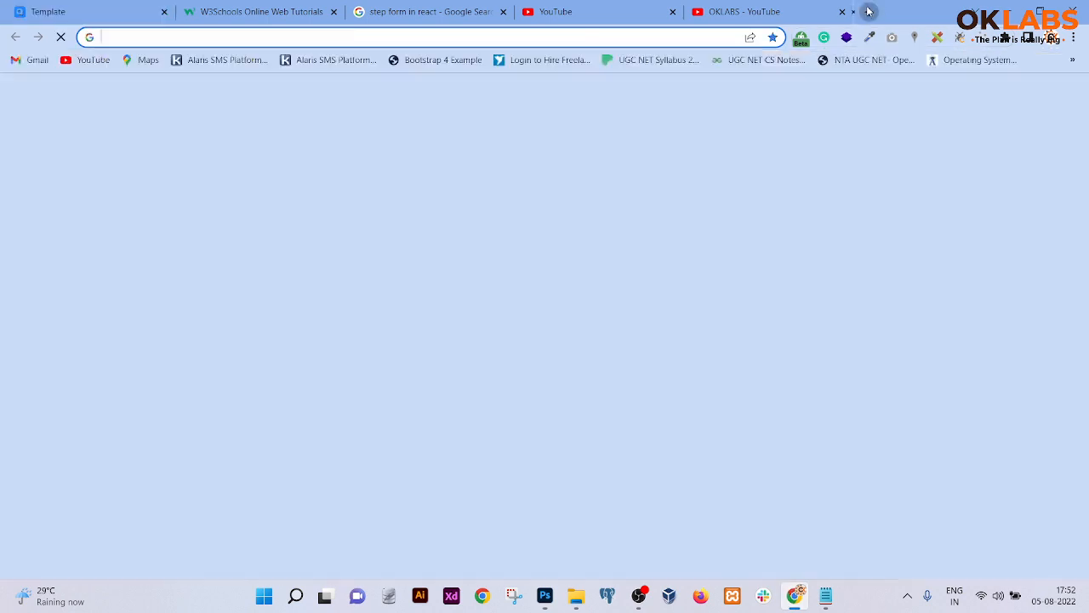
pyautogui.write('react')
pyautogui.click(255, 171)
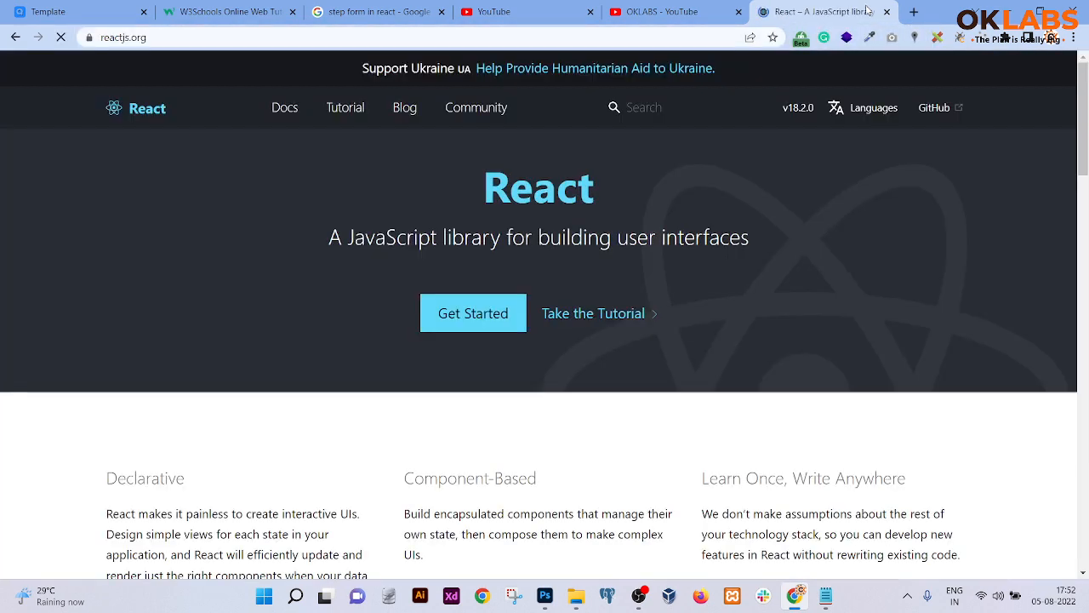
# Step: Search Google for "react js png" and show the image results
pyautogui.click(259, 35)
pyautogui.write('google.c')
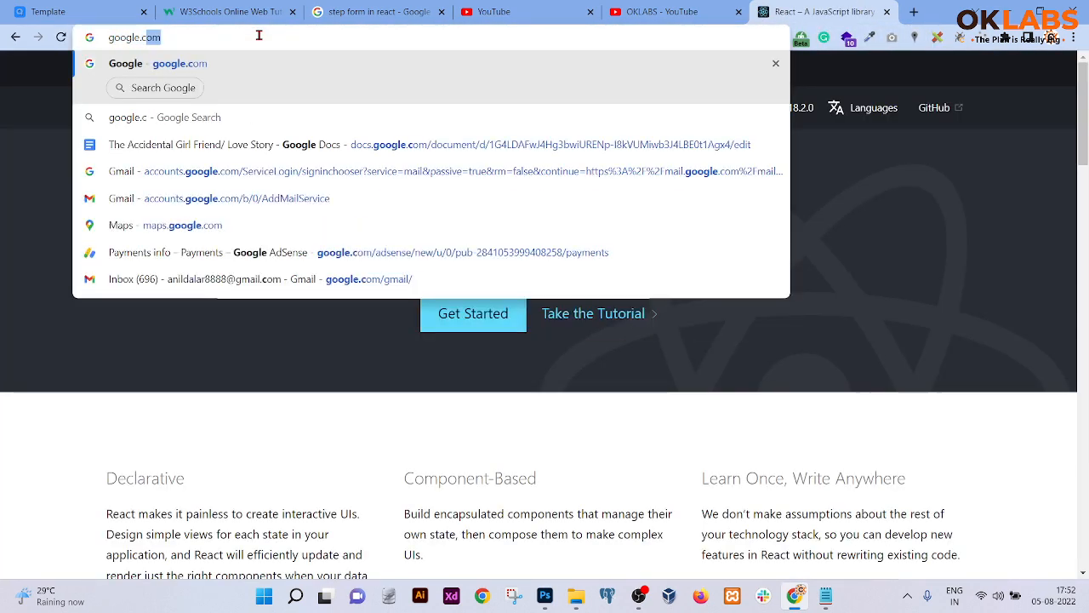
pyautogui.press('Return')
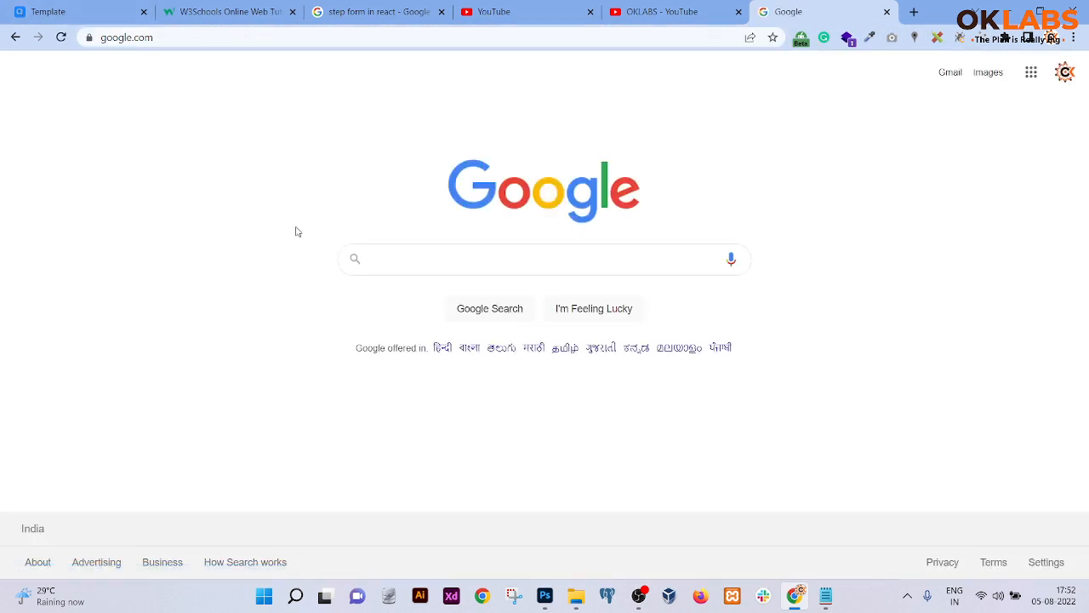
pyautogui.write('react js')
pyautogui.press('Return')
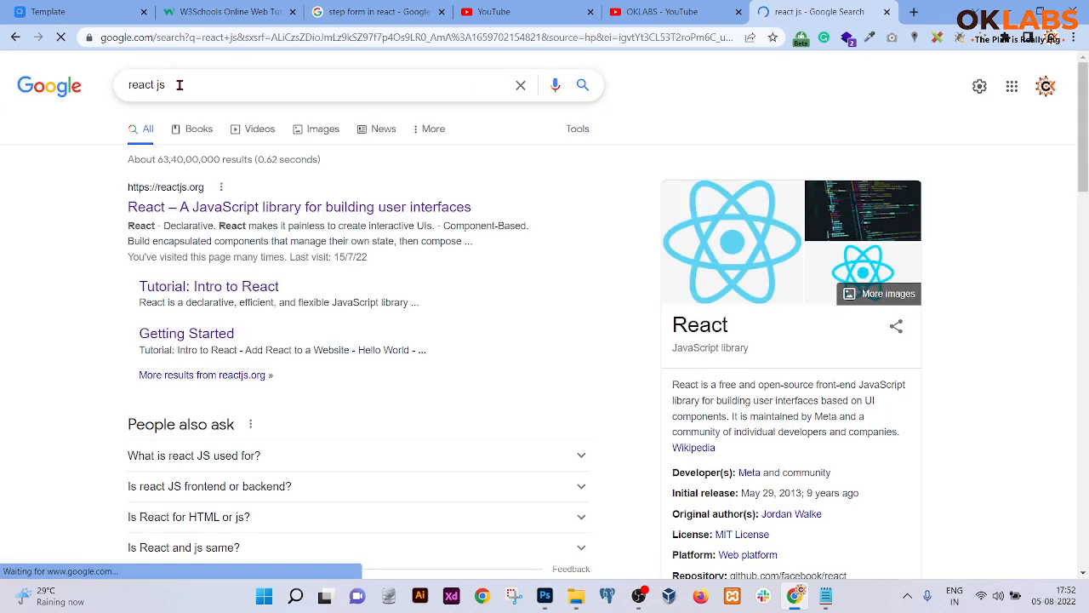
pyautogui.write('png')
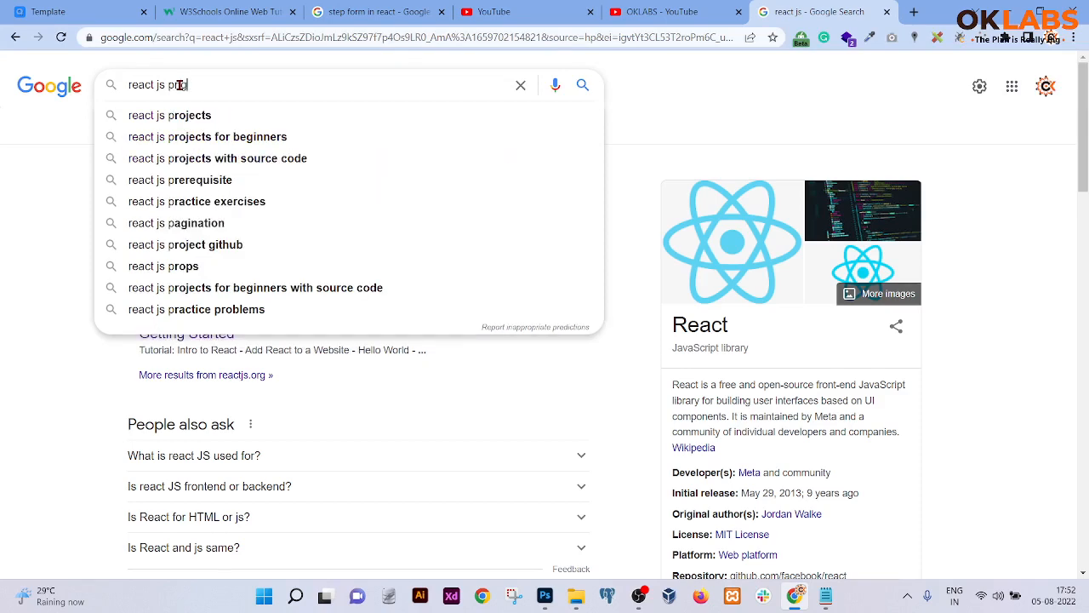
pyautogui.press('Return')
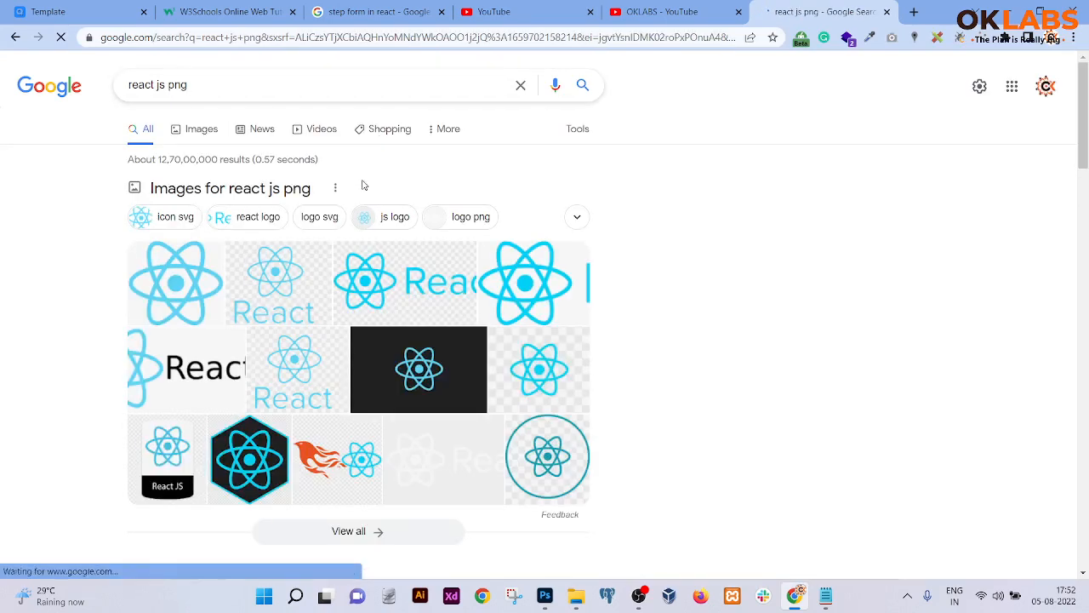
pyautogui.click(211, 130)
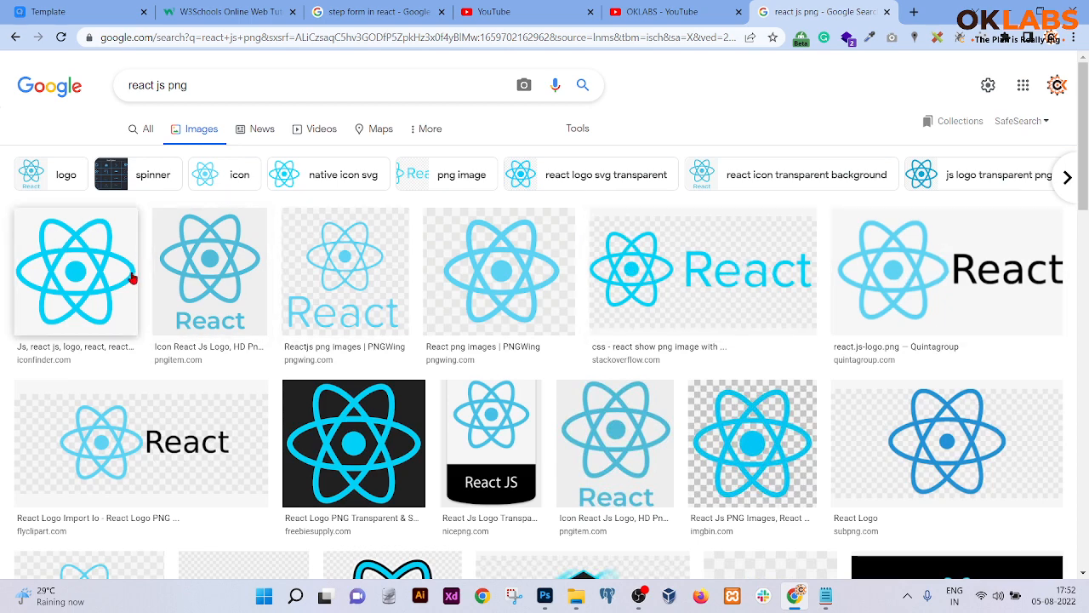
# Step: Browse the React logo image results and filter them by size to Large
pyautogui.scroll(-2, 703, 313)
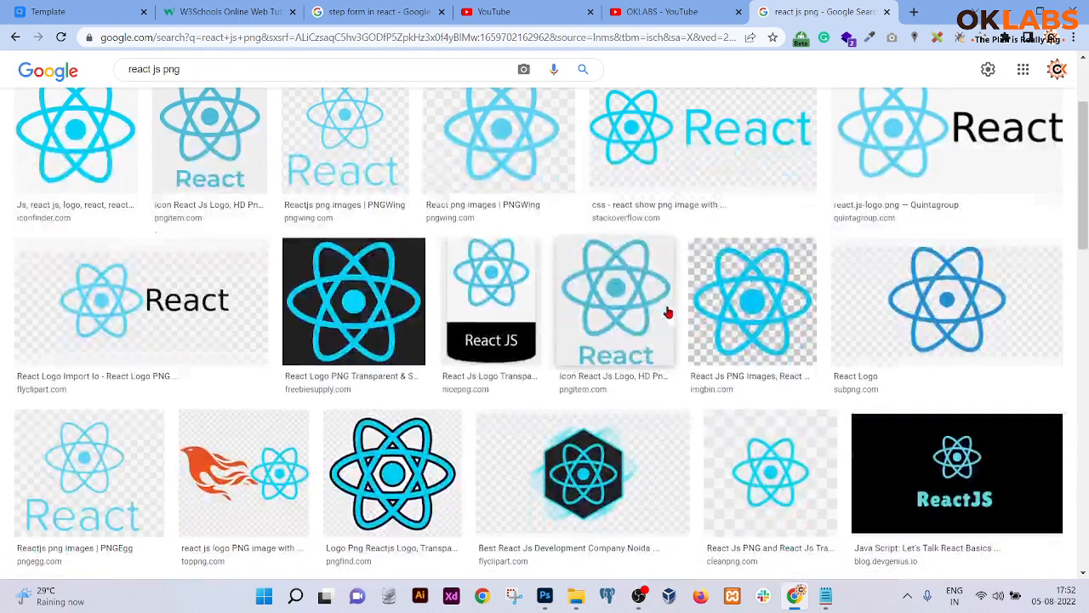
pyautogui.scroll(1, 652, 316)
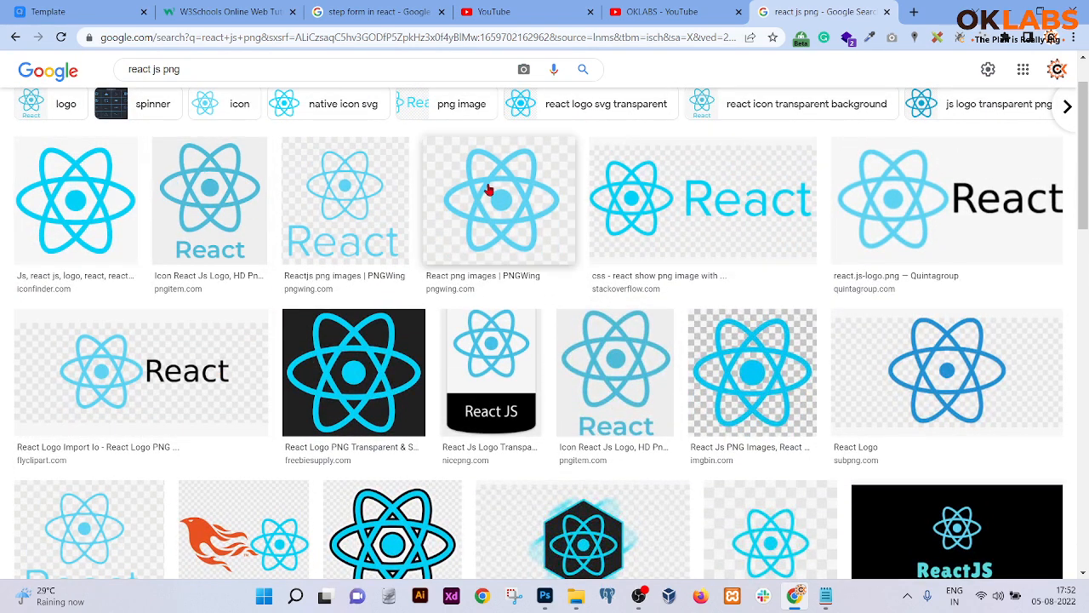
pyautogui.scroll(1, 140, 181)
pyautogui.click(577, 128)
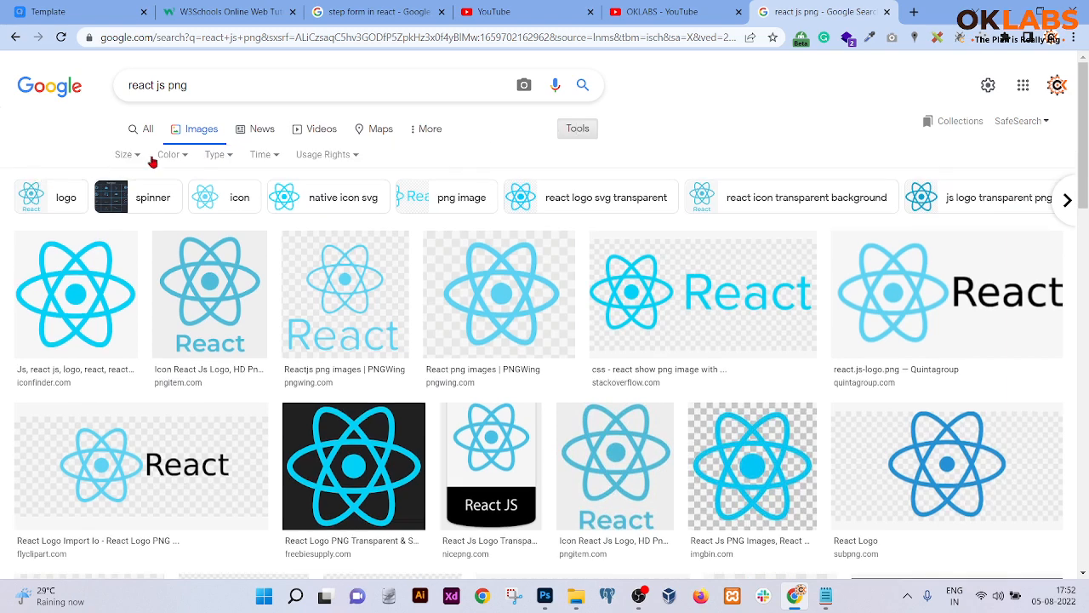
pyautogui.click(146, 156)
pyautogui.click(134, 202)
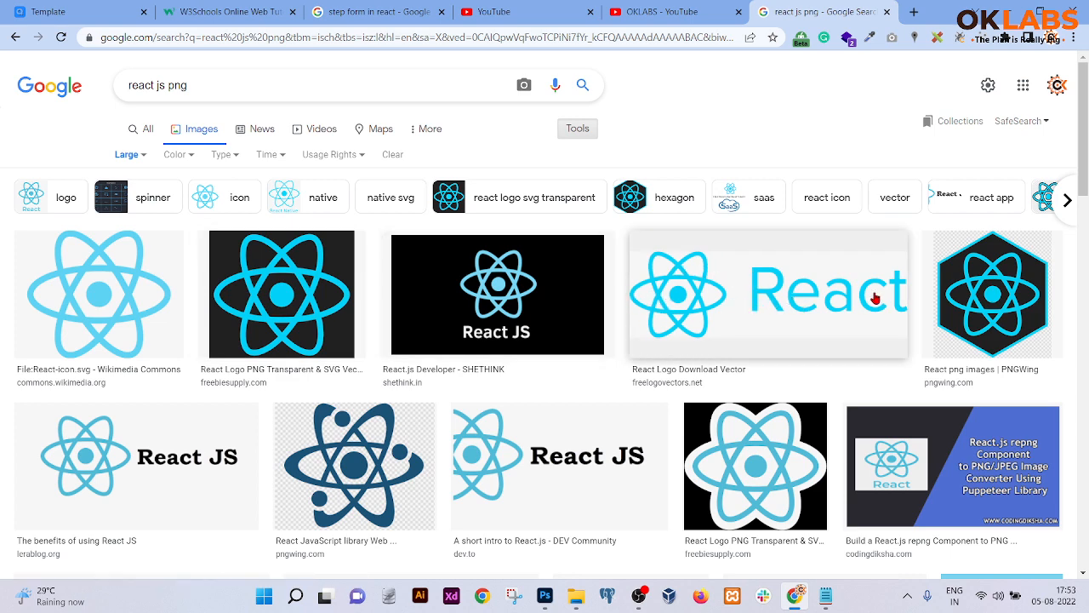
# Step: Open the full-size React Logo Download Vector image from freelogovectors.net in a new tab and check its file extension
pyautogui.click(826, 291)
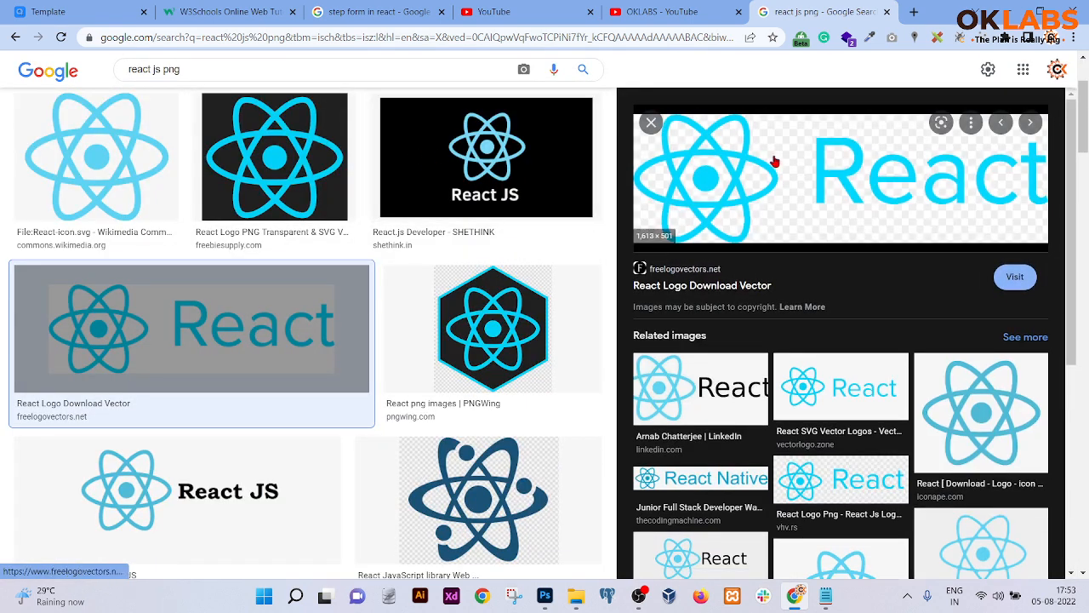
pyautogui.rightClick(725, 190)
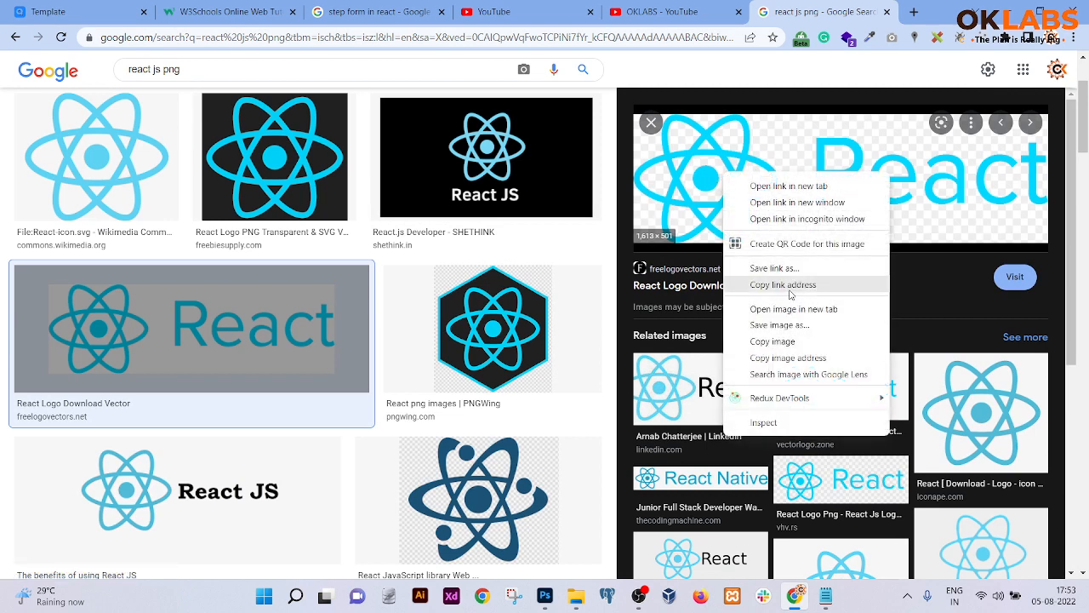
pyautogui.click(757, 304)
pyautogui.click(844, 7)
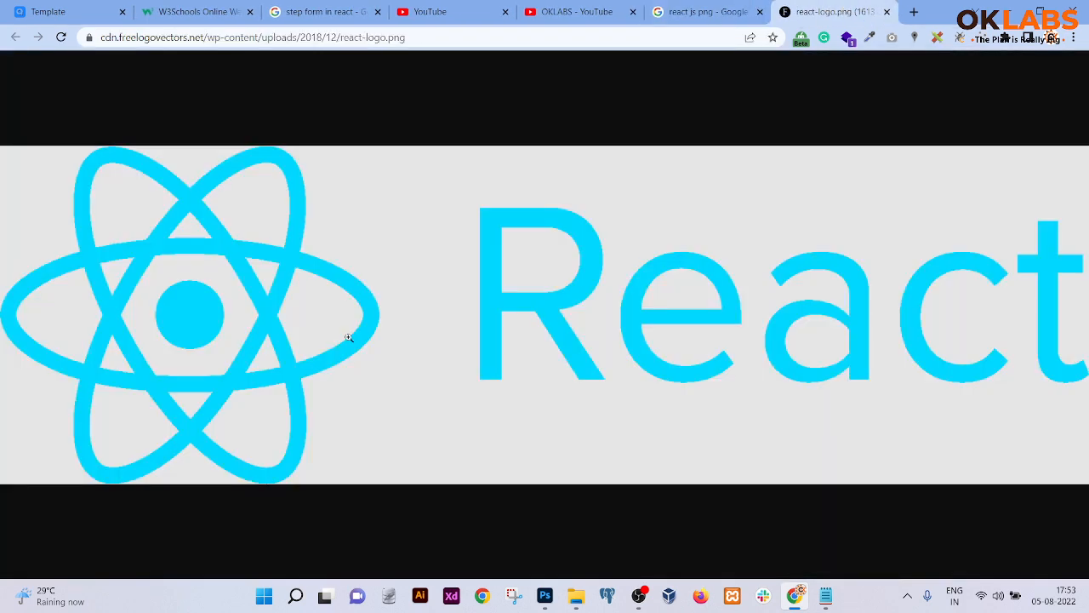
pyautogui.doubleClick(390, 38)
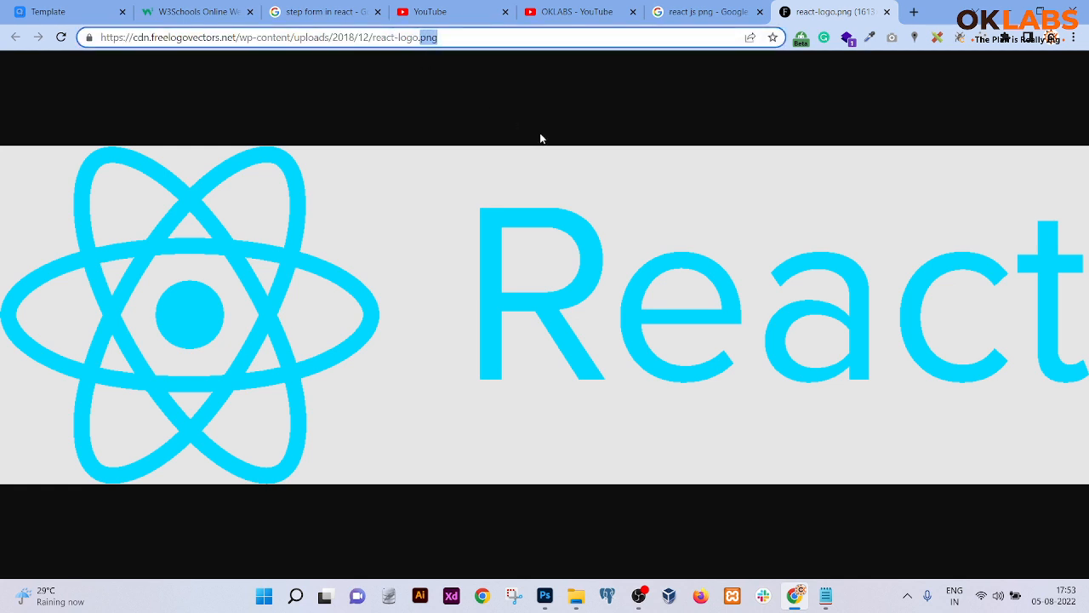
# Step: Start saving the React logo image and browse to the Camtasia folder under Work on the Data (D:) drive
pyautogui.rightClick(299, 190)
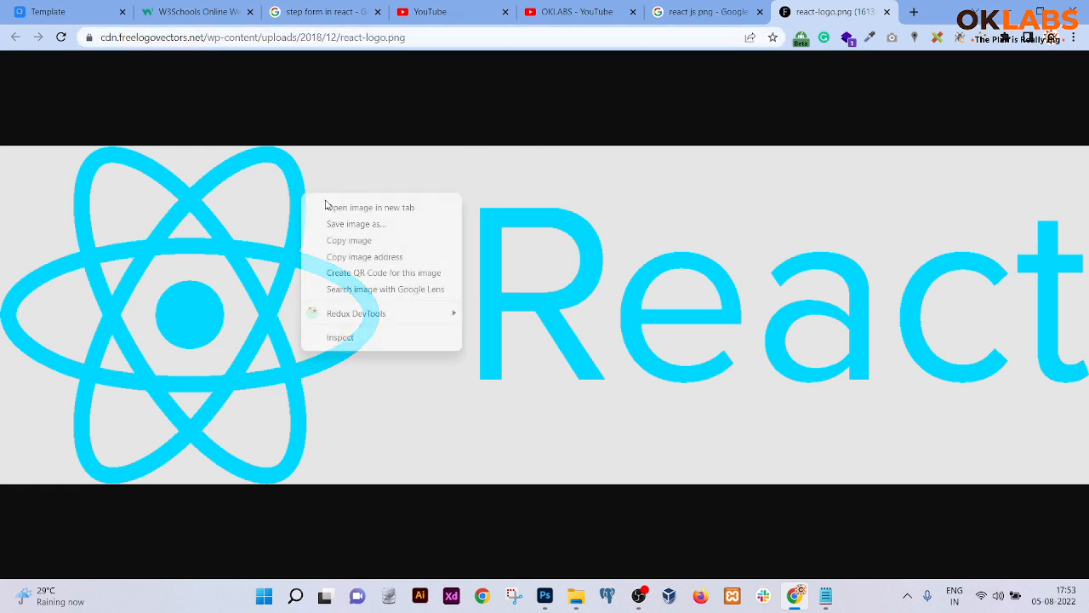
pyautogui.click(347, 224)
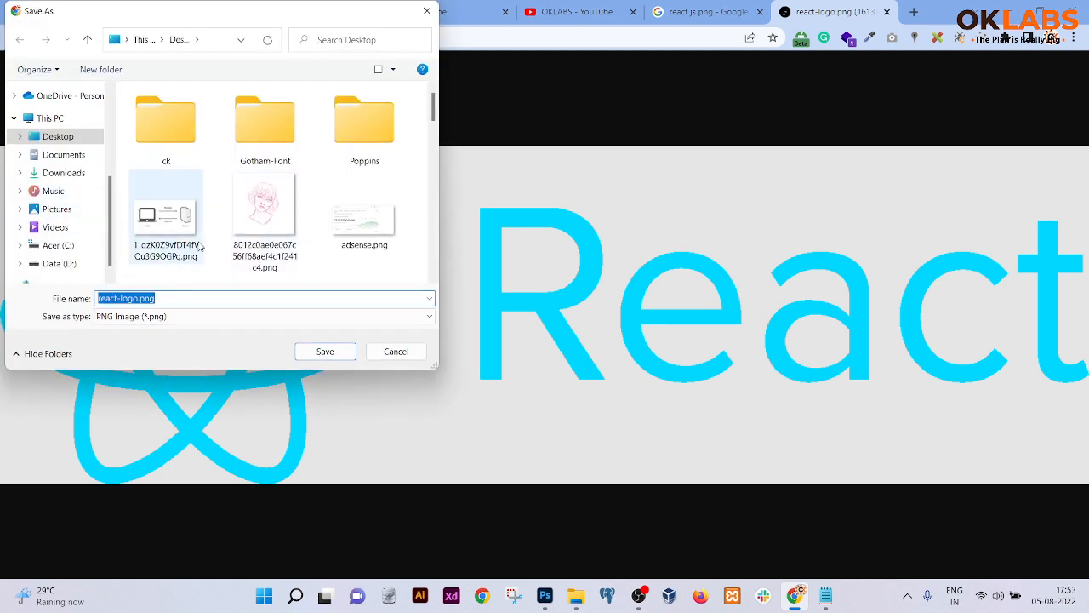
pyautogui.click(60, 264)
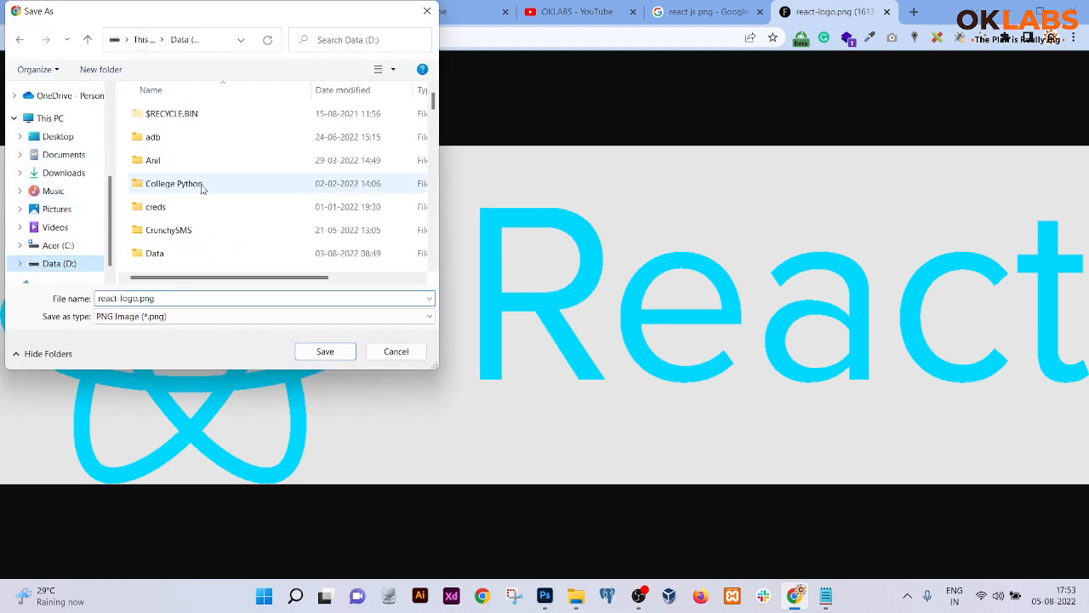
pyautogui.scroll(-15, 209, 213)
pyautogui.scroll(-3, 168, 226)
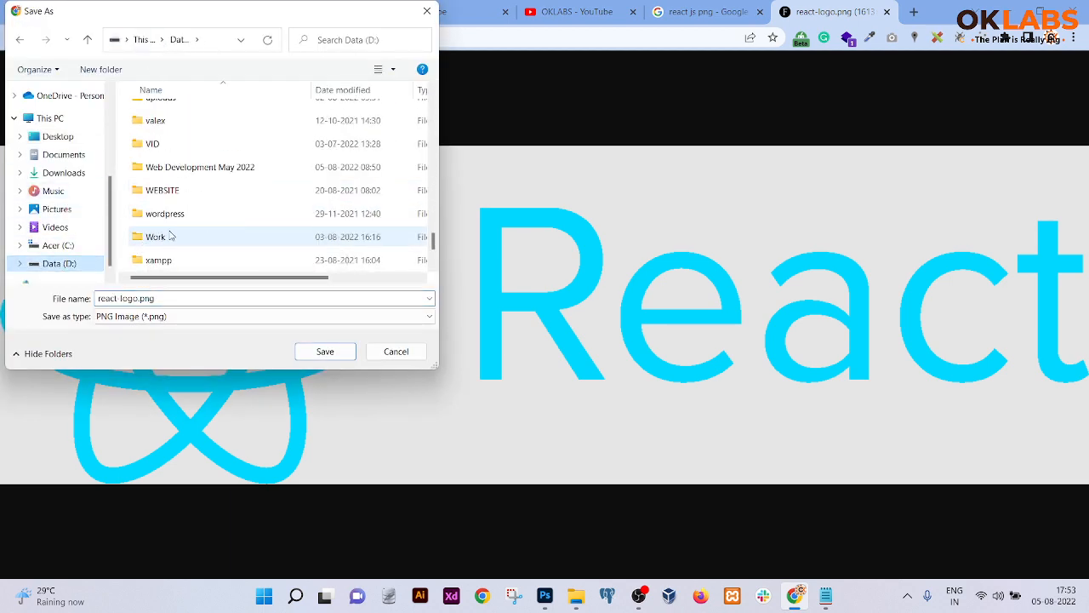
pyautogui.doubleClick(167, 235)
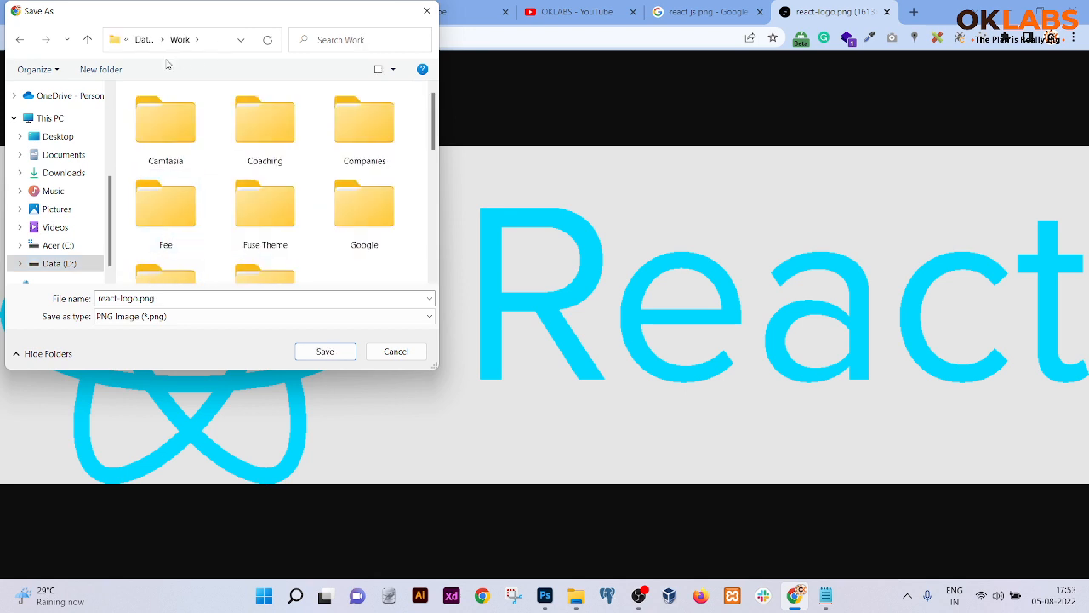
pyautogui.doubleClick(171, 124)
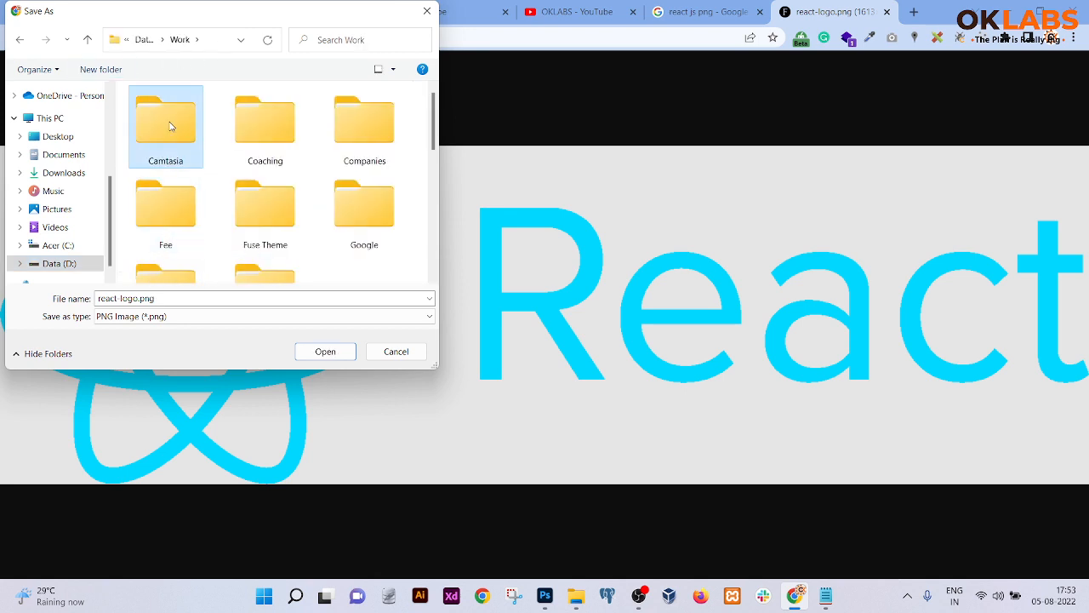
# Step: Create a folder named ReactJS inside Camtasia and save the image there as react-logo.png
pyautogui.click(100, 70)
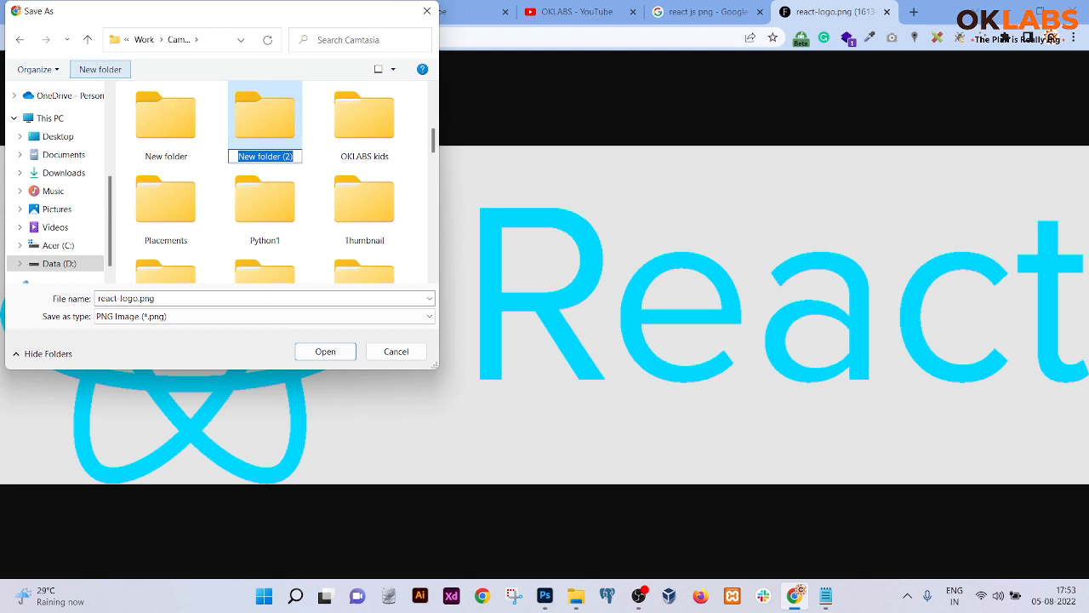
pyautogui.write('ReactJS')
pyautogui.press('Return')
pyautogui.press('Return')
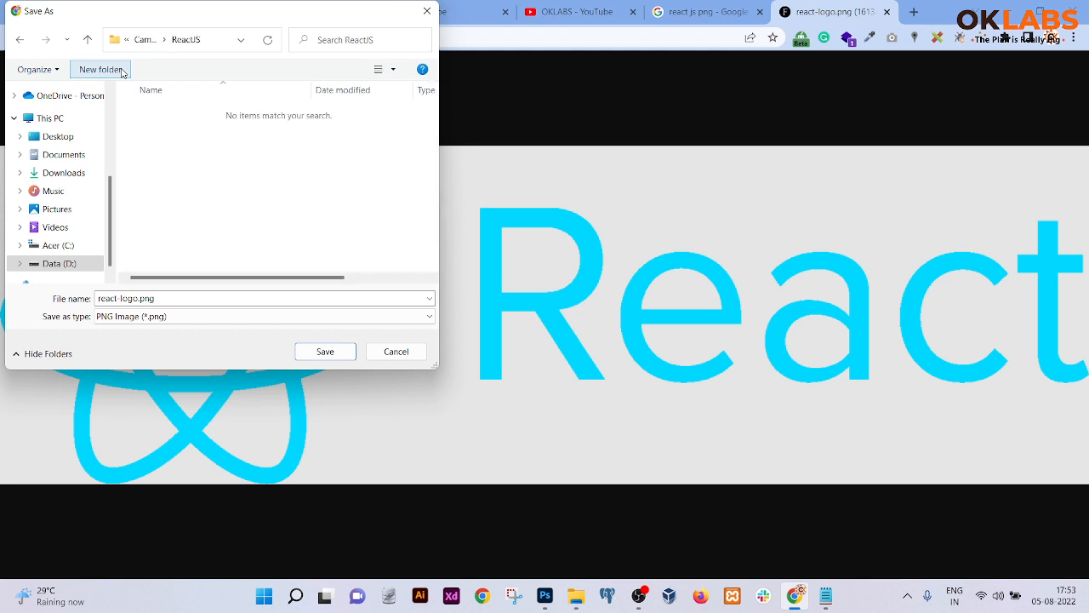
pyautogui.click(340, 354)
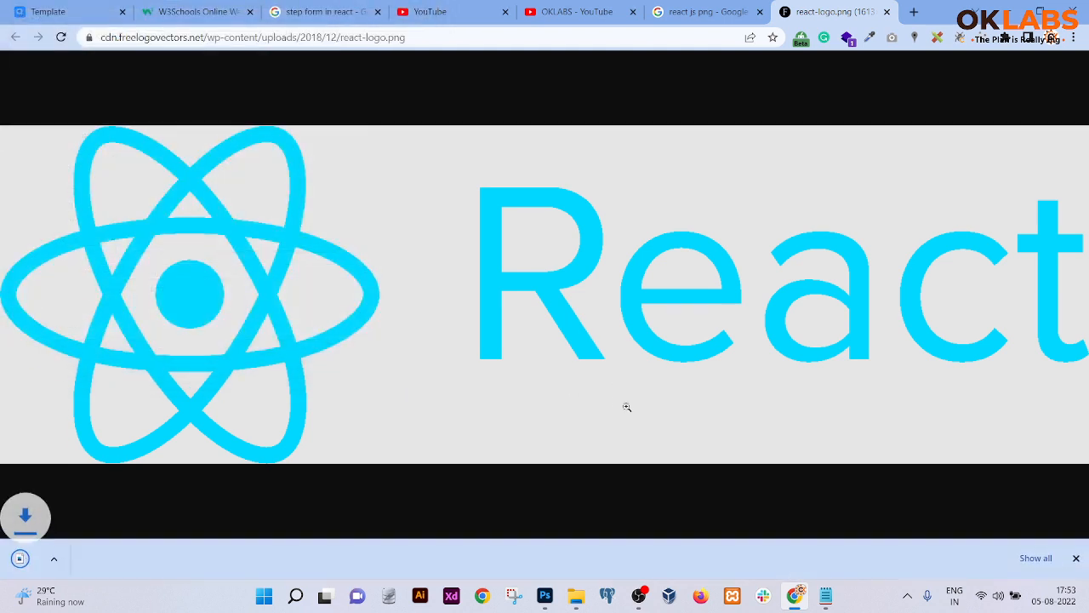
# Step: Switch to Photoshop, open react-logo.png from the ReactJS folder and float its document window over the thumbnail
pyautogui.click(544, 594)
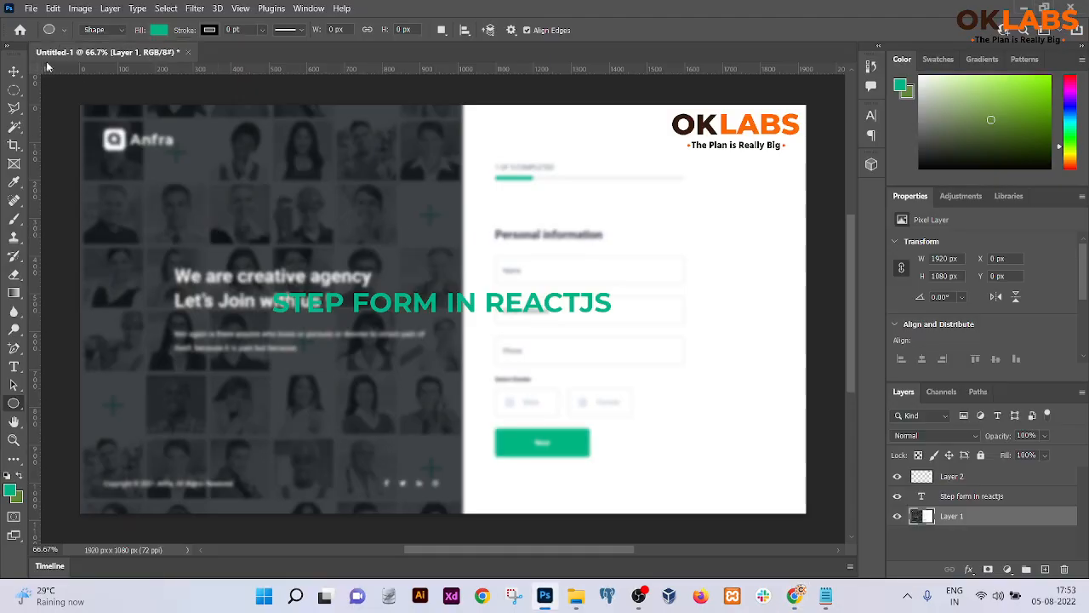
pyautogui.hotkey('ctrl', 'o')
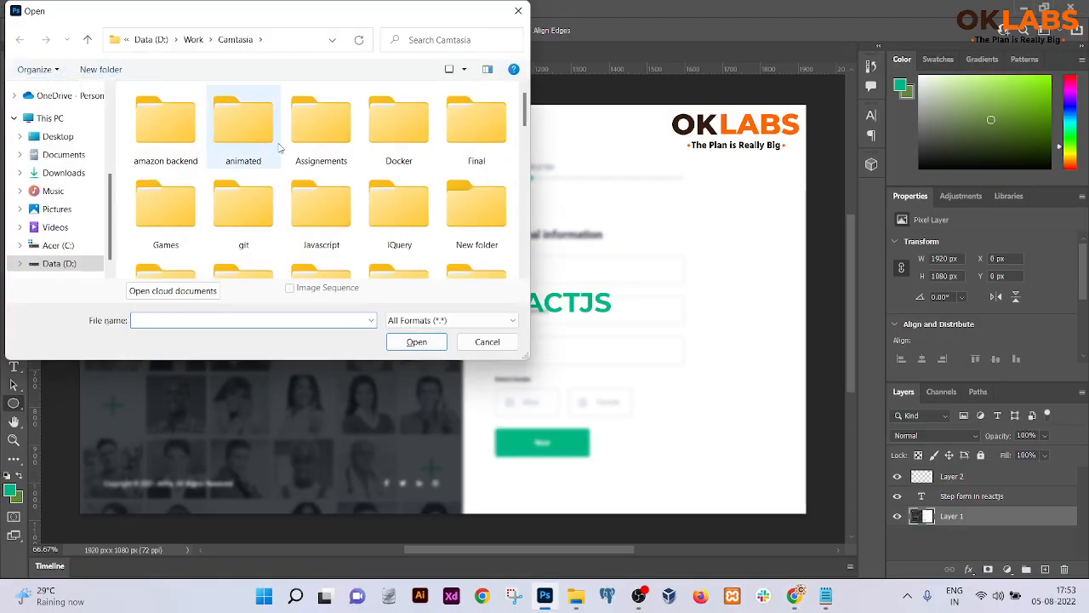
pyautogui.click(295, 210)
pyautogui.press('r')
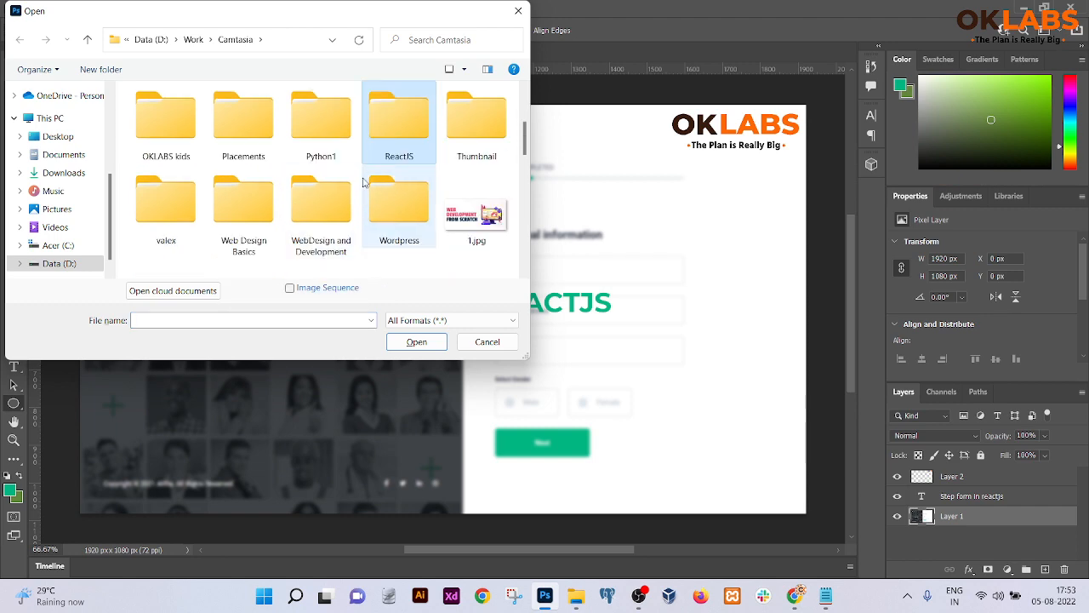
pyautogui.moveTo(396, 114); pyautogui.dragTo(404, 113)
pyautogui.doubleClick(404, 117)
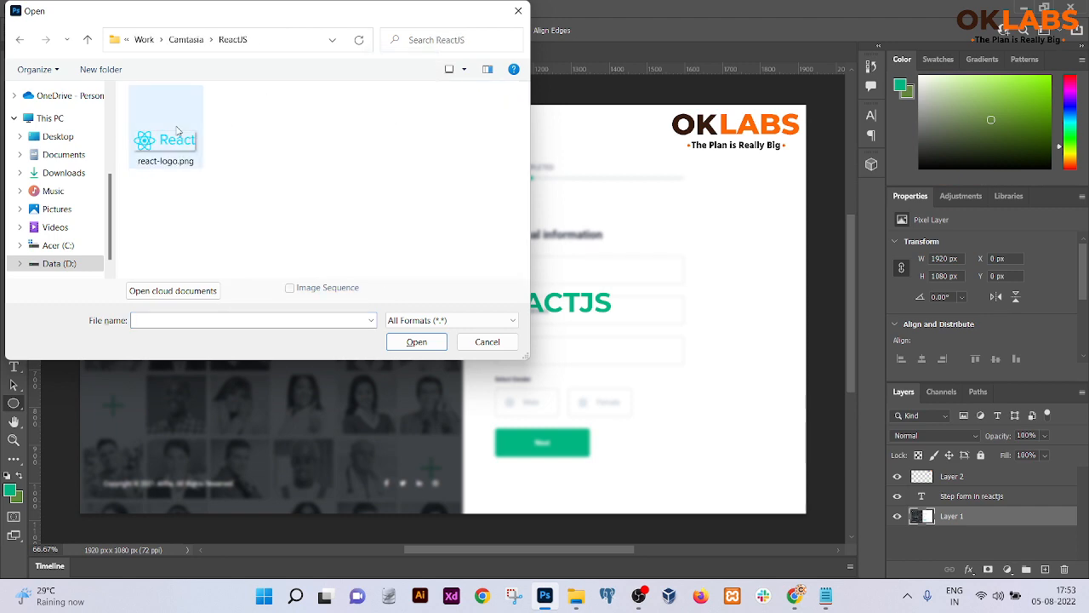
pyautogui.doubleClick(166, 128)
pyautogui.moveTo(247, 53); pyautogui.dragTo(412, 141)
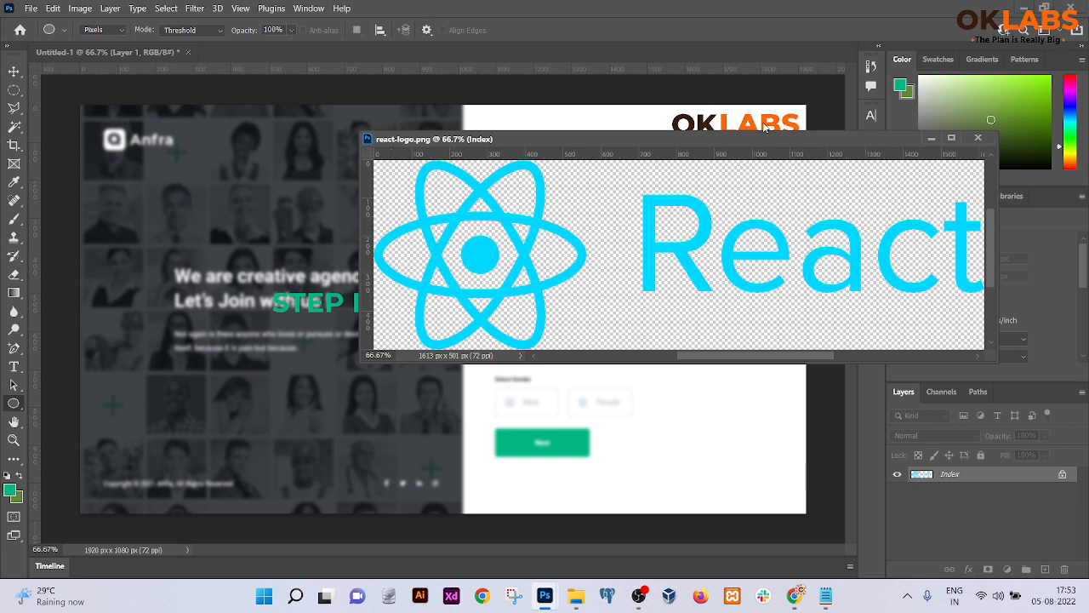
# Step: Try to copy the React logo from its floating window onto the thumbnail canvas with the Move tool
pyautogui.press('v')
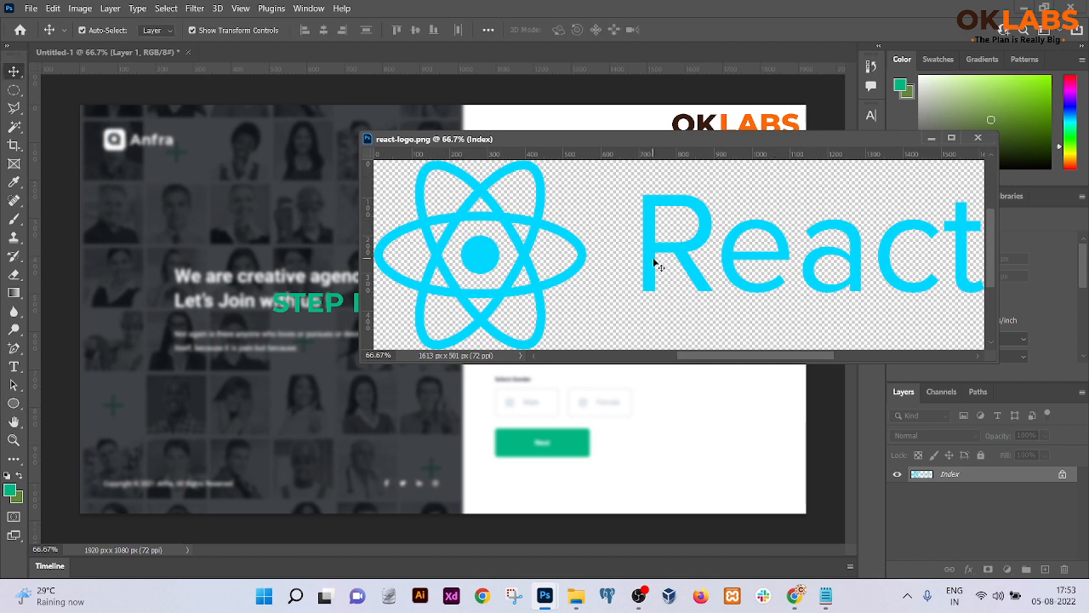
pyautogui.moveTo(652, 260); pyautogui.dragTo(272, 210)
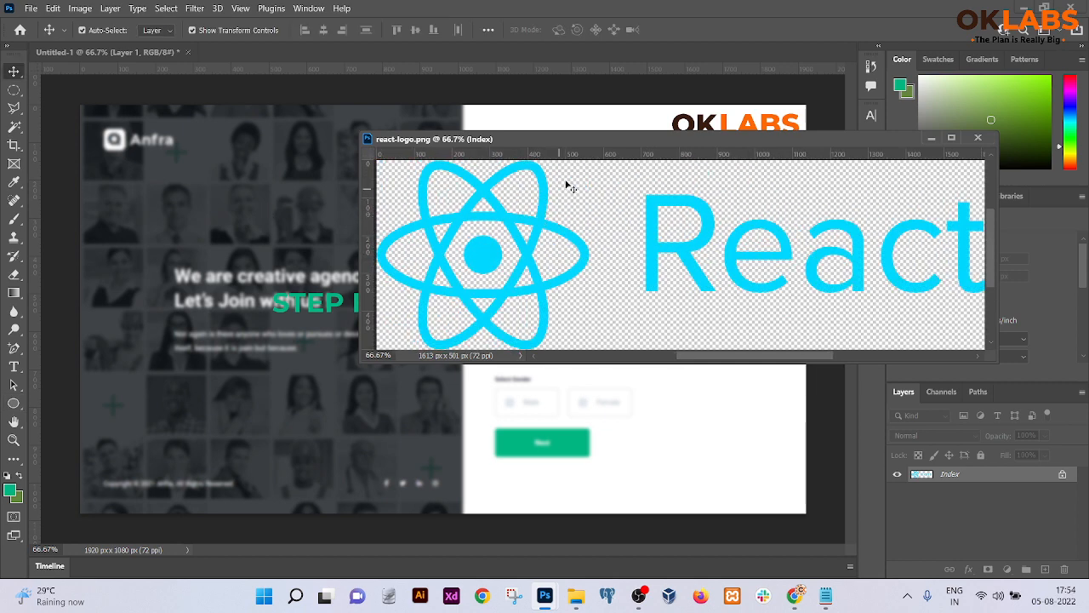
pyautogui.moveTo(586, 145); pyautogui.dragTo(590, 148)
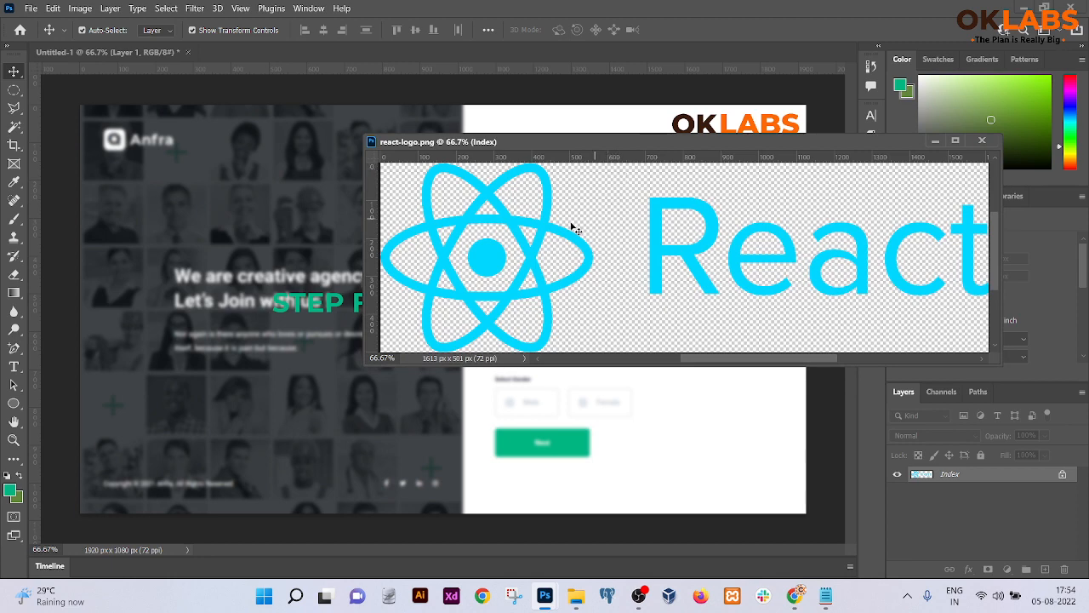
pyautogui.moveTo(460, 219); pyautogui.dragTo(339, 270)
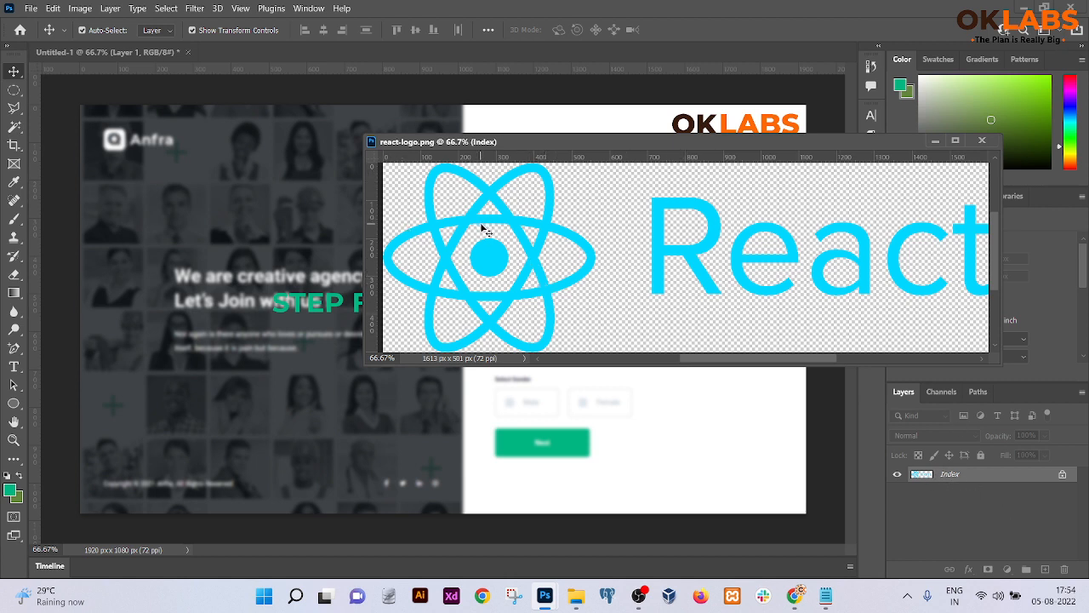
# Step: Convert react-logo.png from Indexed Color to RGB Color mode
pyautogui.click(80, 9)
pyautogui.moveTo(93, 30)
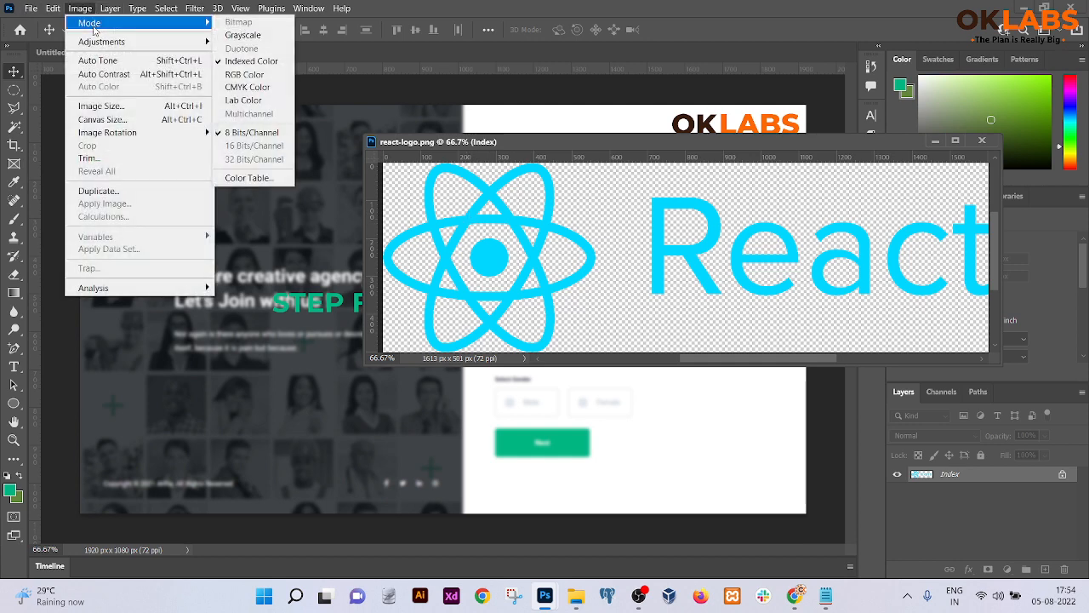
pyautogui.click(247, 76)
# Step: Copy the React logo from its floating window onto the thumbnail and close react-logo.png without saving
pyautogui.moveTo(493, 226); pyautogui.dragTo(224, 221)
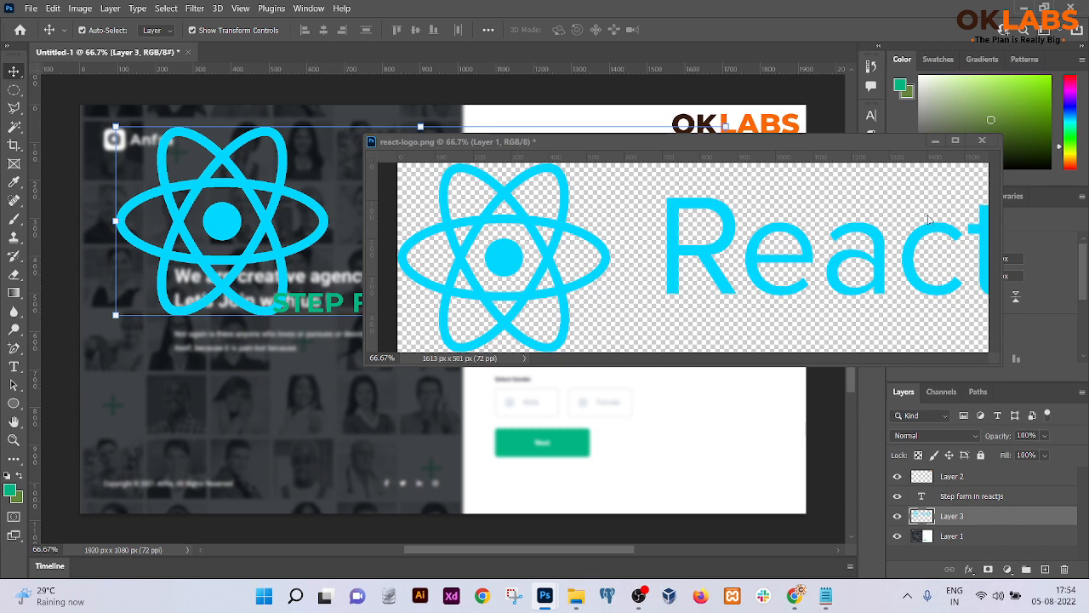
pyautogui.click(982, 140)
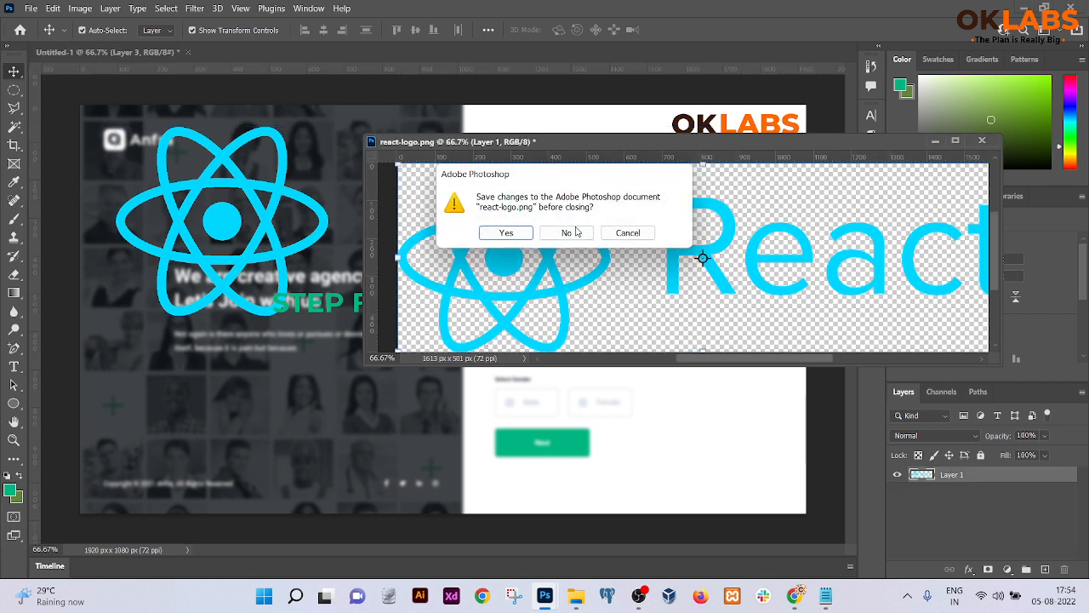
pyautogui.click(568, 232)
# Step: Scale the React logo to about 43%, place it above the heading, and shift the heading slightly down
pyautogui.moveTo(279, 192); pyautogui.dragTo(367, 283)
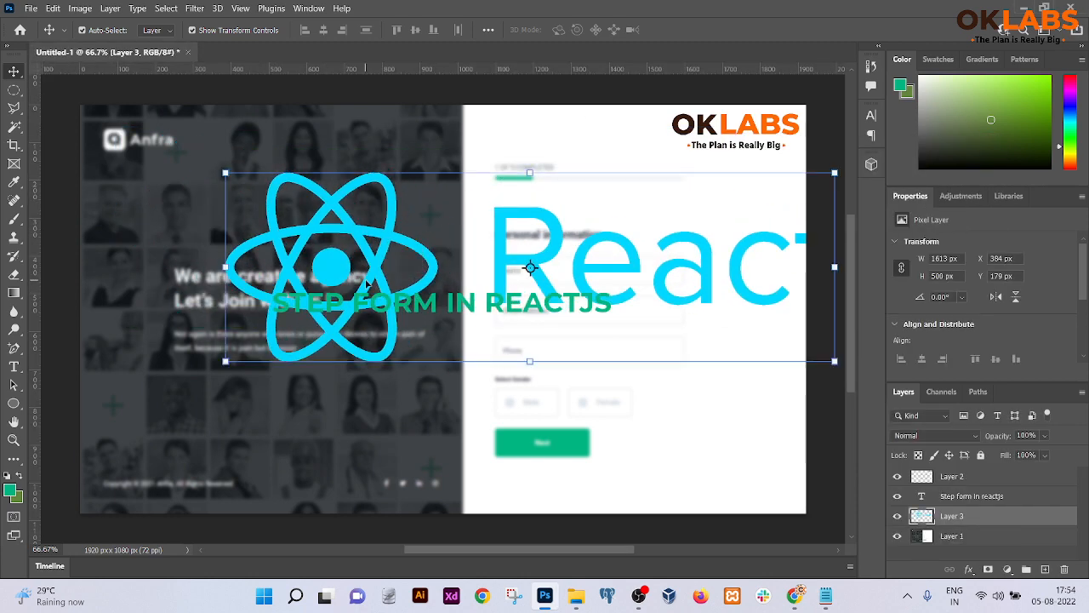
pyautogui.hotkey('ctrl', 't')
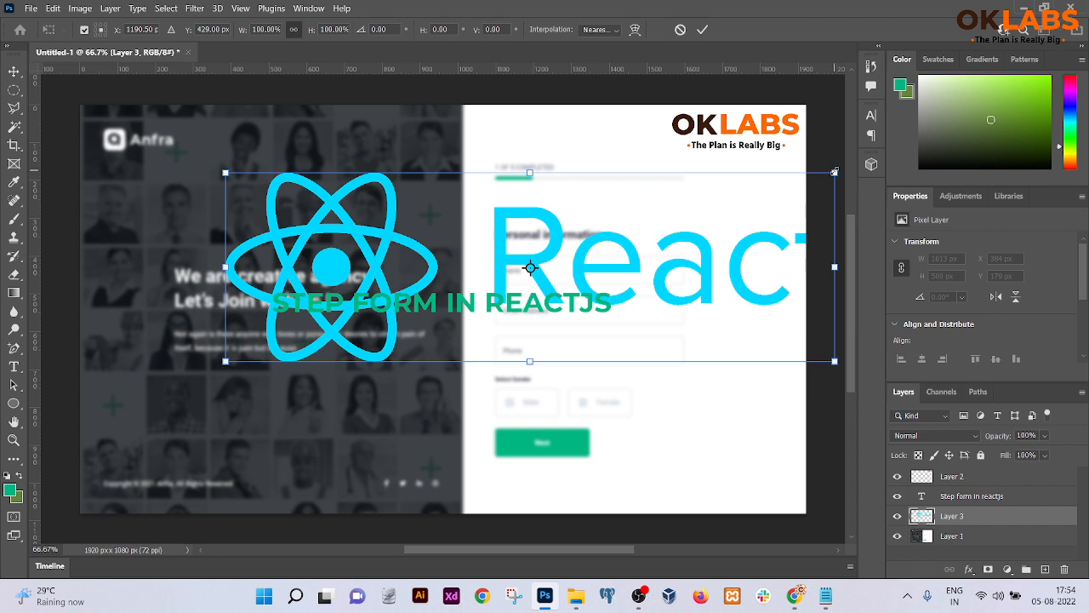
pyautogui.moveTo(834, 172); pyautogui.dragTo(487, 279)
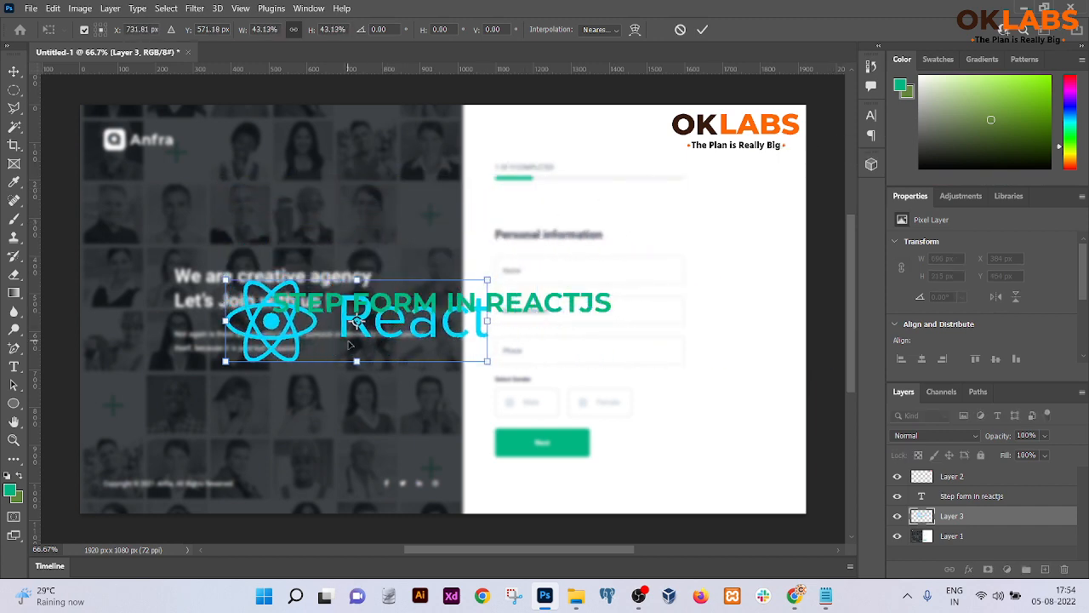
pyautogui.moveTo(348, 344); pyautogui.dragTo(399, 232)
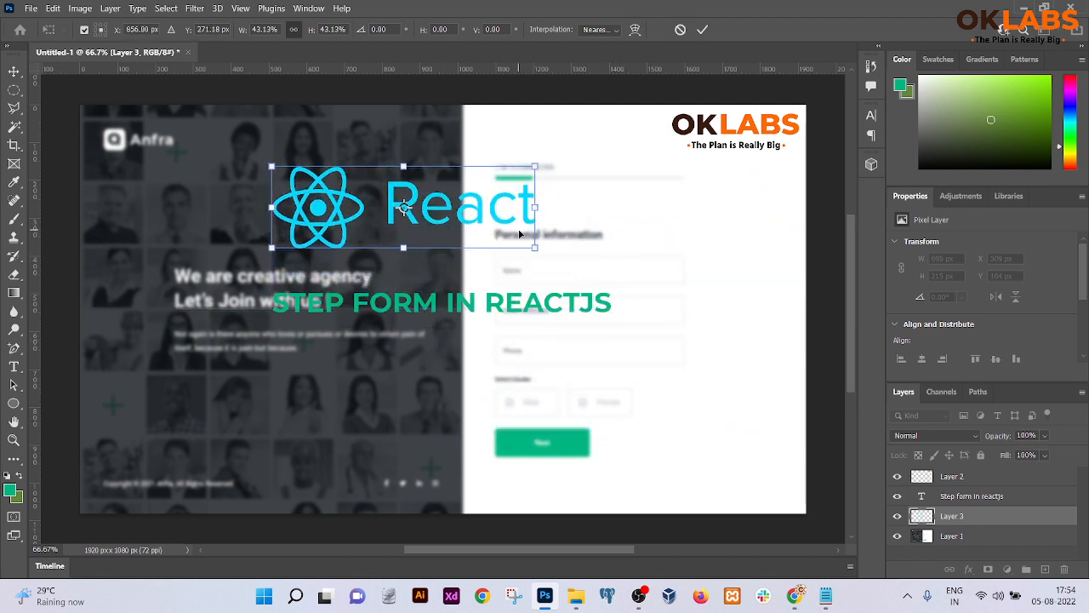
pyautogui.press('Return')
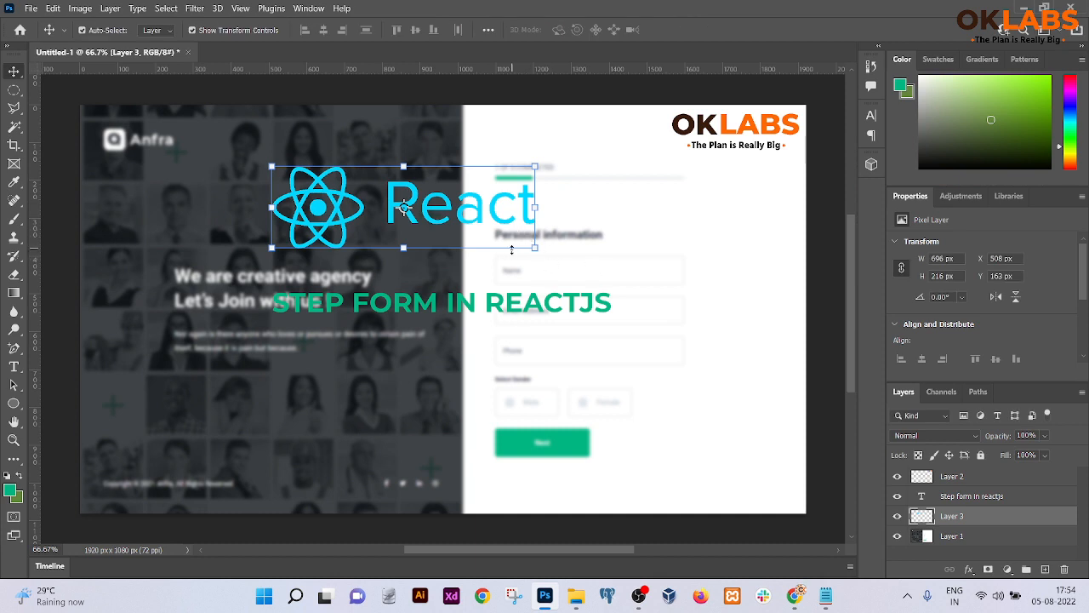
pyautogui.moveTo(464, 308); pyautogui.dragTo(448, 325)
pyautogui.click(434, 207)
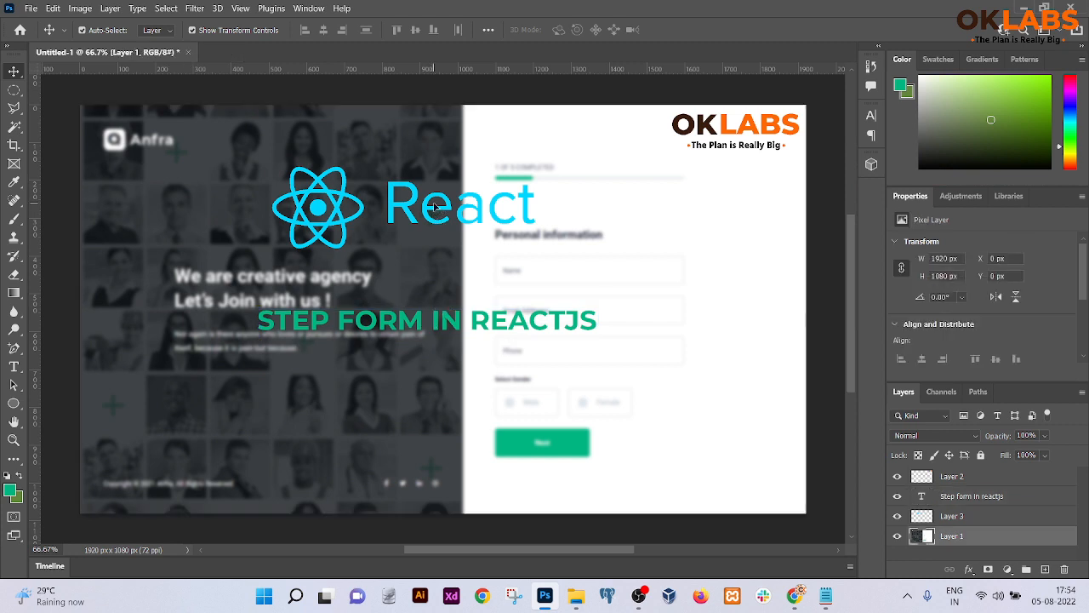
pyautogui.moveTo(434, 207); pyautogui.dragTo(444, 214)
pyautogui.hotkey('ctrl', 'z')
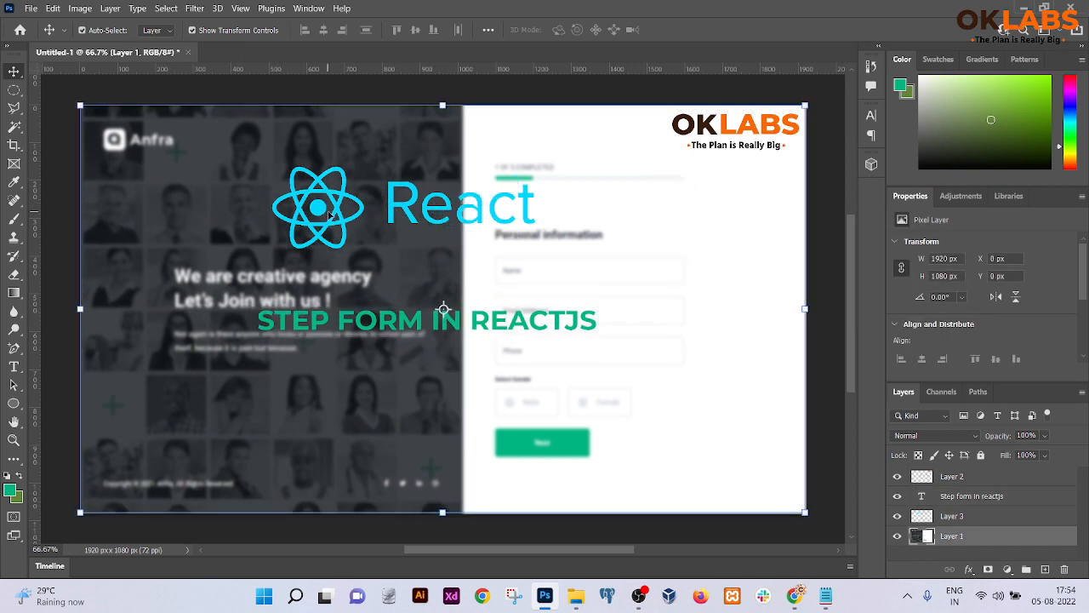
# Step: Enlarge the React logo with Free Transform to about 143%, about 997 px wide, above the heading
pyautogui.moveTo(329, 215); pyautogui.dragTo(343, 232)
pyautogui.hotkey('ctrl', 't')
pyautogui.moveTo(558, 181); pyautogui.dragTo(673, 147)
pyautogui.hotkey('ctrl', 'z')
pyautogui.moveTo(485, 205); pyautogui.dragTo(477, 208)
pyautogui.hotkey('ctrl', 'z')
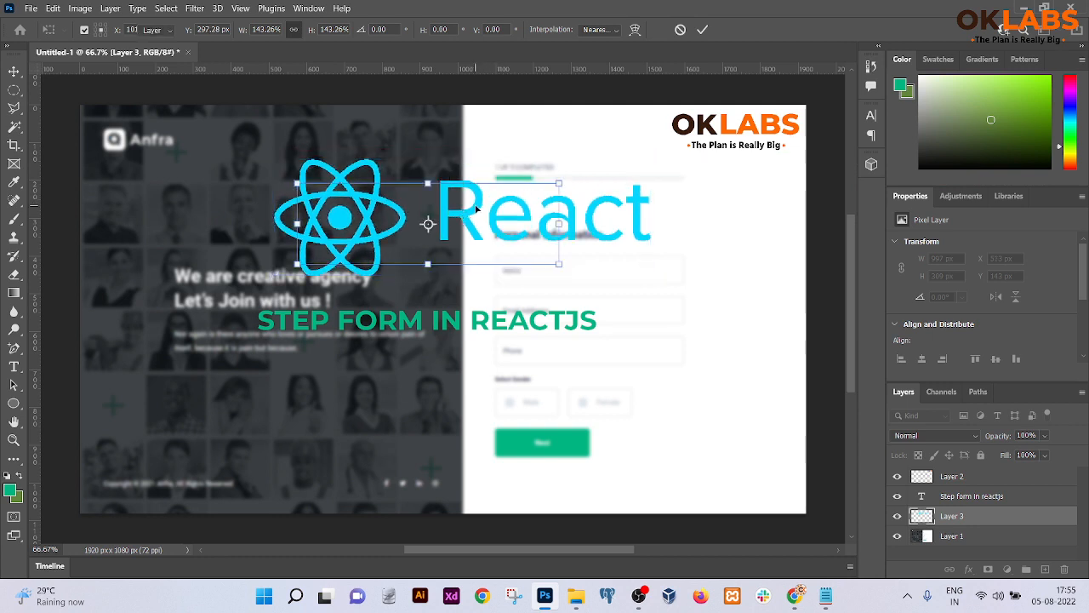
pyautogui.press('Return')
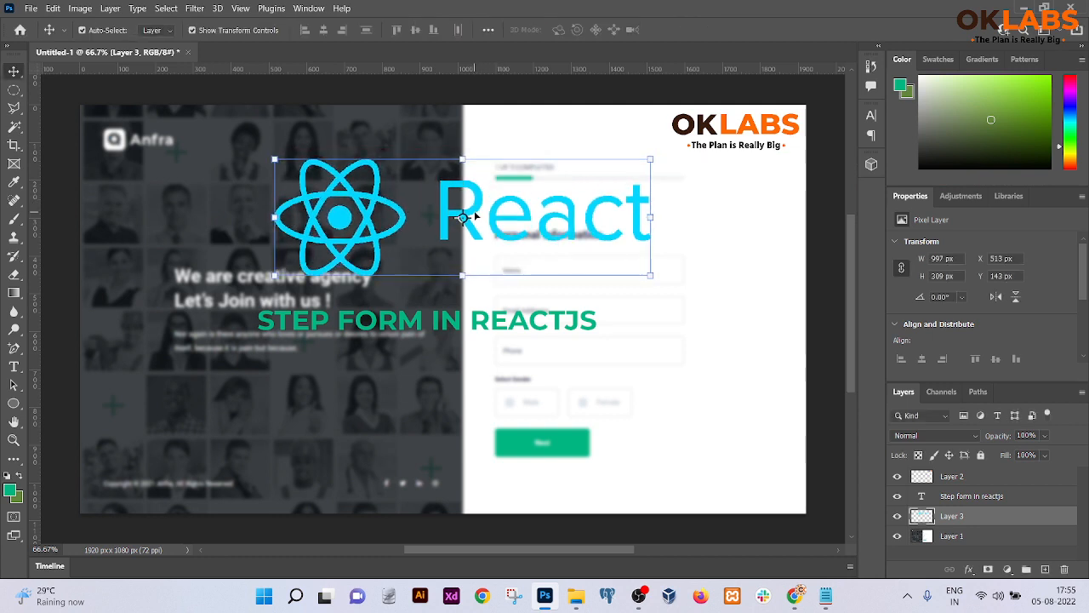
# Step: Switch to Chrome to view the React logo image results and return to Photoshop
pyautogui.click(672, 312)
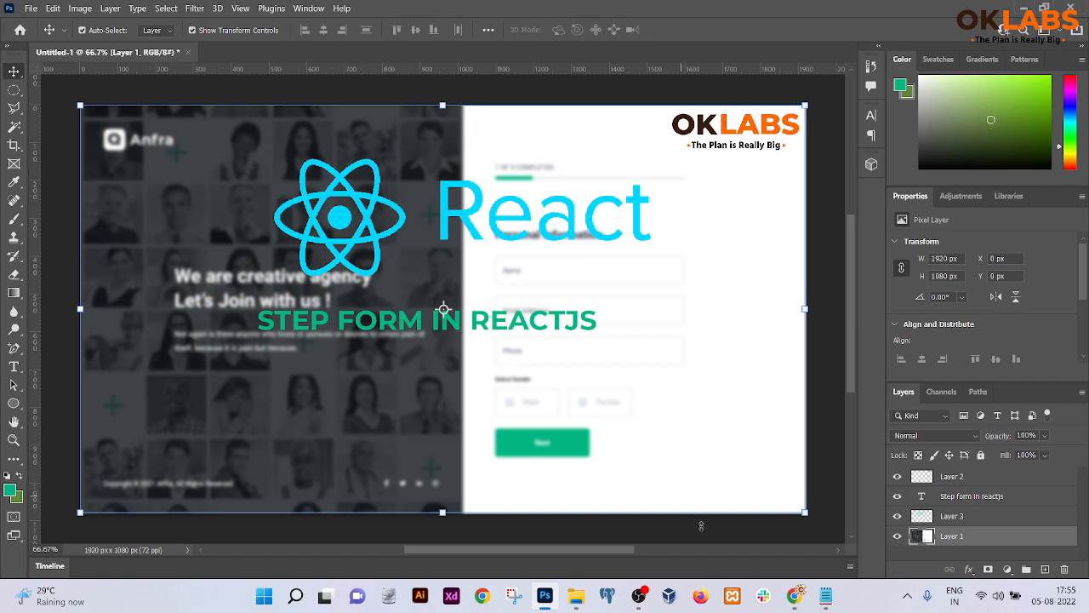
pyautogui.click(795, 595)
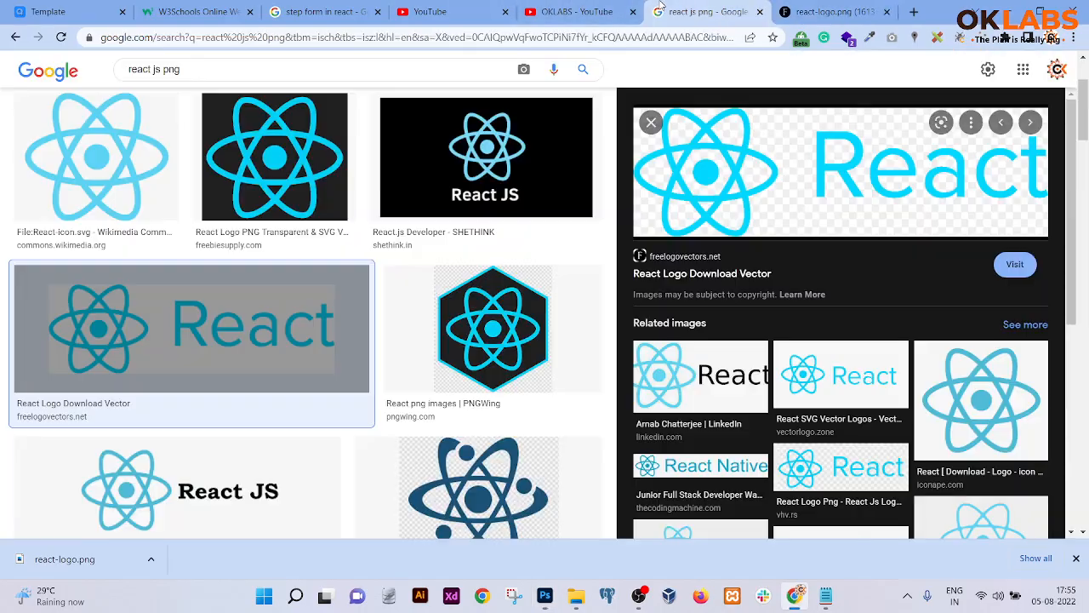
pyautogui.click(681, 12)
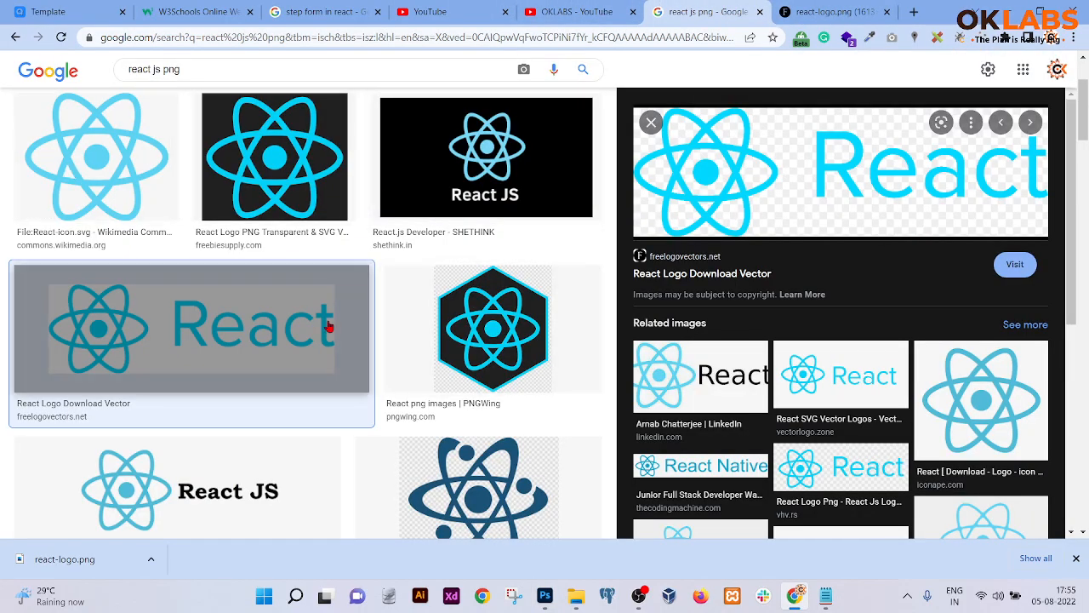
pyautogui.hotkey('alt', 'Tab')
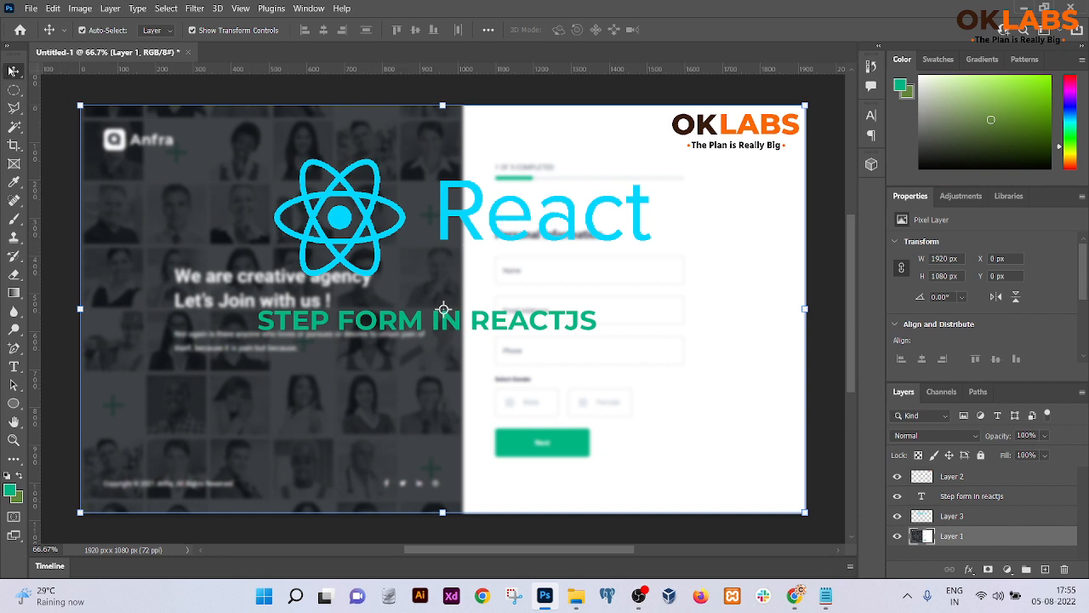
# Step: Select the "STEP FORM IN REACTJS" heading and move it so it is centred beneath the React logo
pyautogui.click(396, 318)
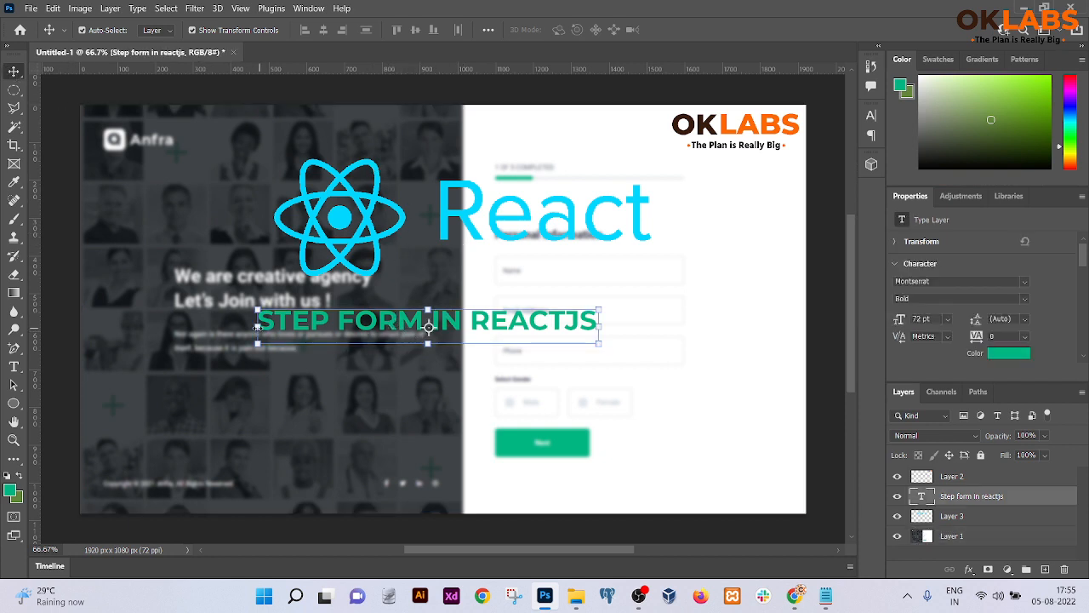
pyautogui.rightClick(558, 326)
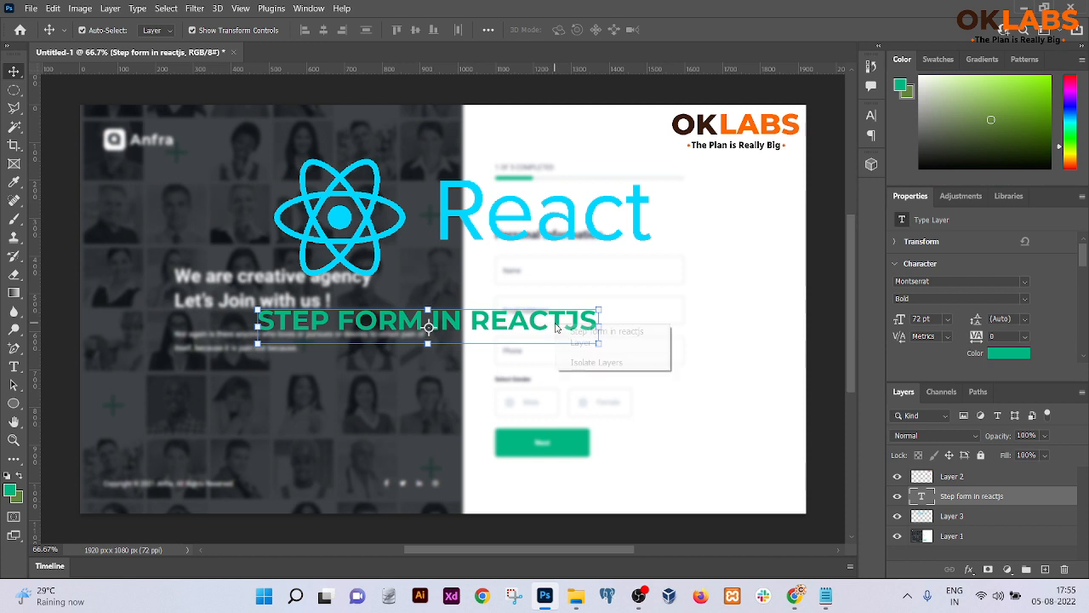
pyautogui.click(573, 333)
pyautogui.moveTo(515, 321); pyautogui.dragTo(531, 327)
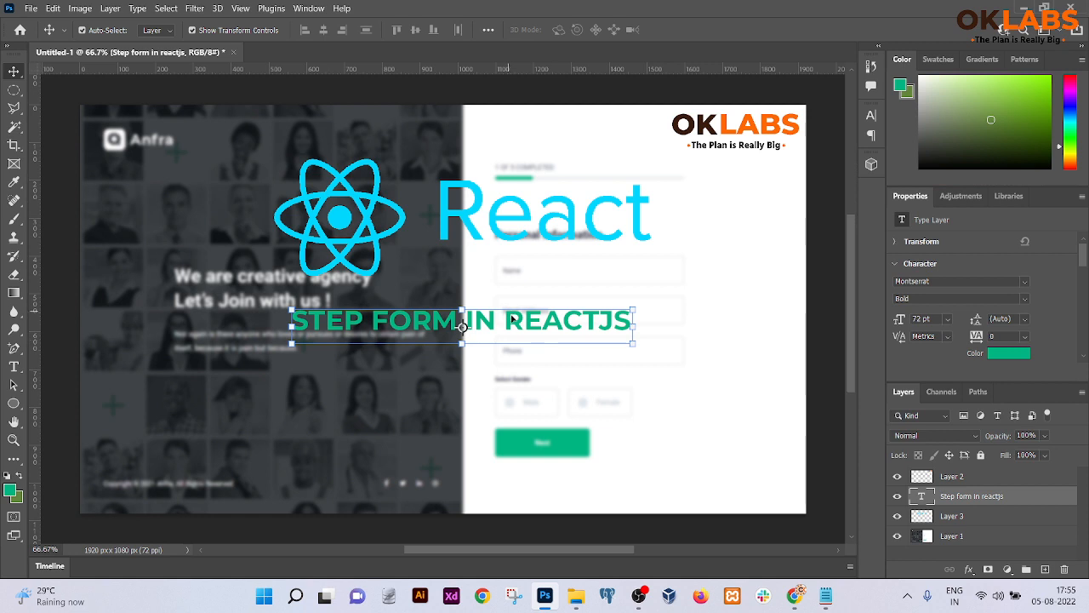
# Step: Draw a white (ffffff) rectangle about 1101 by 160 px around the heading and place its layer beneath the heading layer
pyautogui.moveTo(13, 404); pyautogui.dragTo(60, 401)
pyautogui.moveTo(256, 297); pyautogui.dragTo(668, 356)
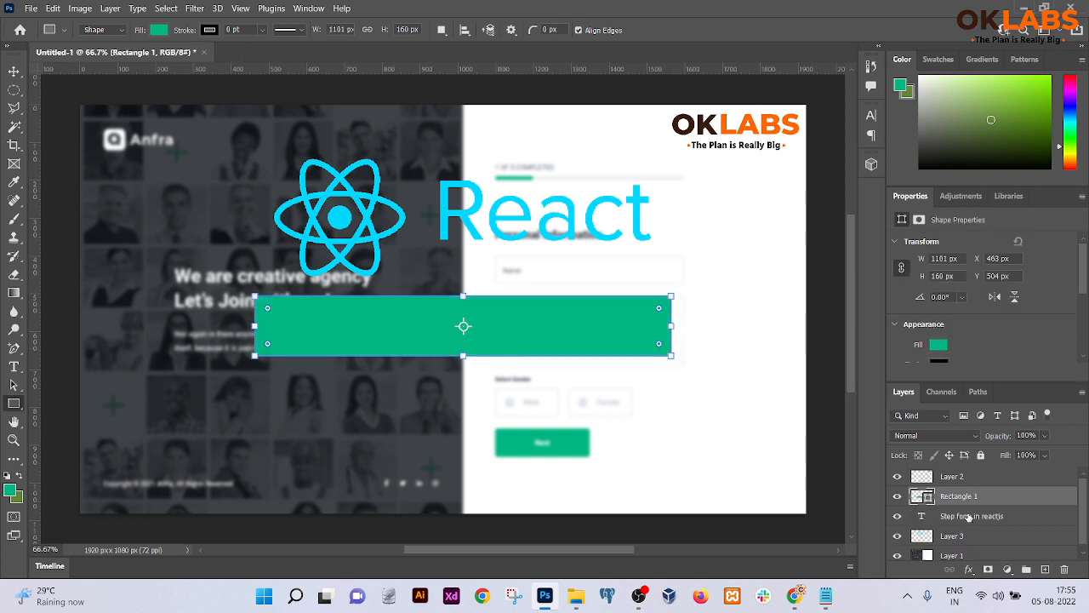
pyautogui.doubleClick(922, 496)
pyautogui.click(424, 297)
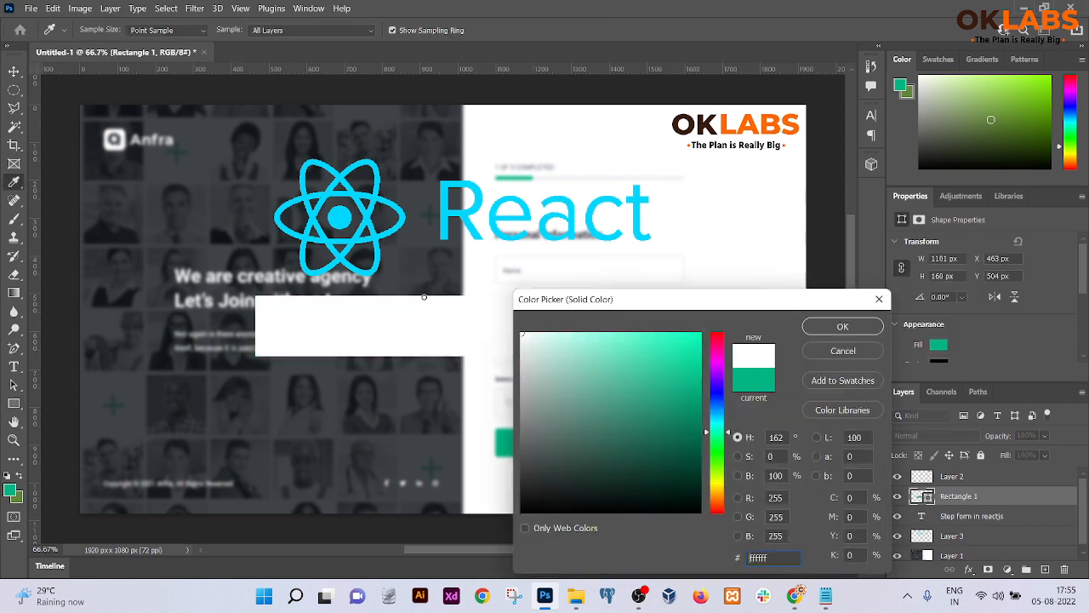
pyautogui.click(842, 325)
pyautogui.moveTo(936, 496); pyautogui.dragTo(917, 527)
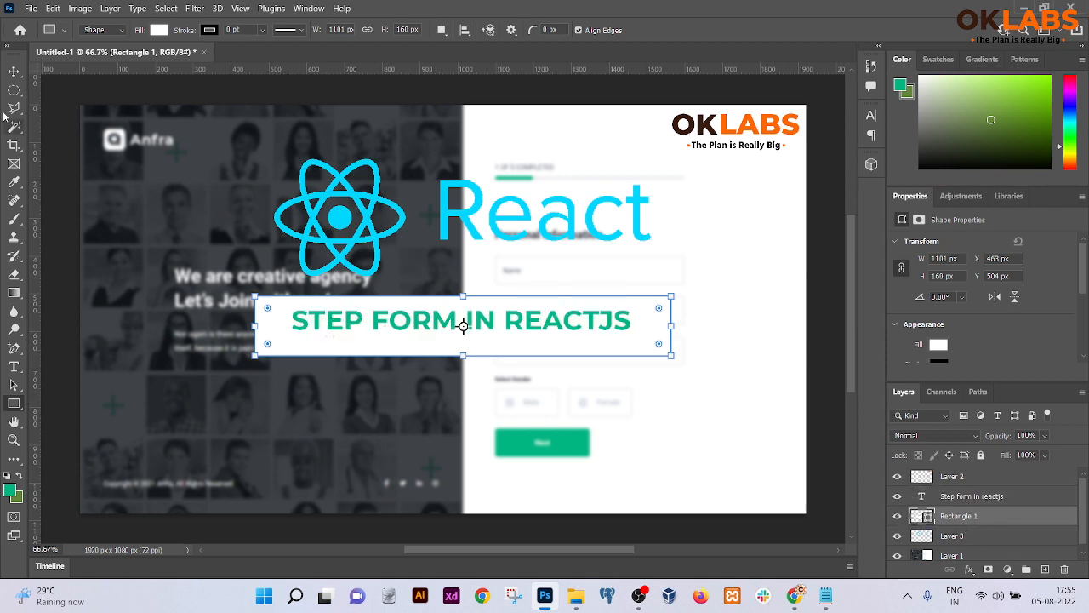
# Step: Move the white rectangle down to about X 482 px, Y 594 px and bring the heading down onto it
pyautogui.click(14, 70)
pyautogui.moveTo(322, 353); pyautogui.dragTo(329, 386)
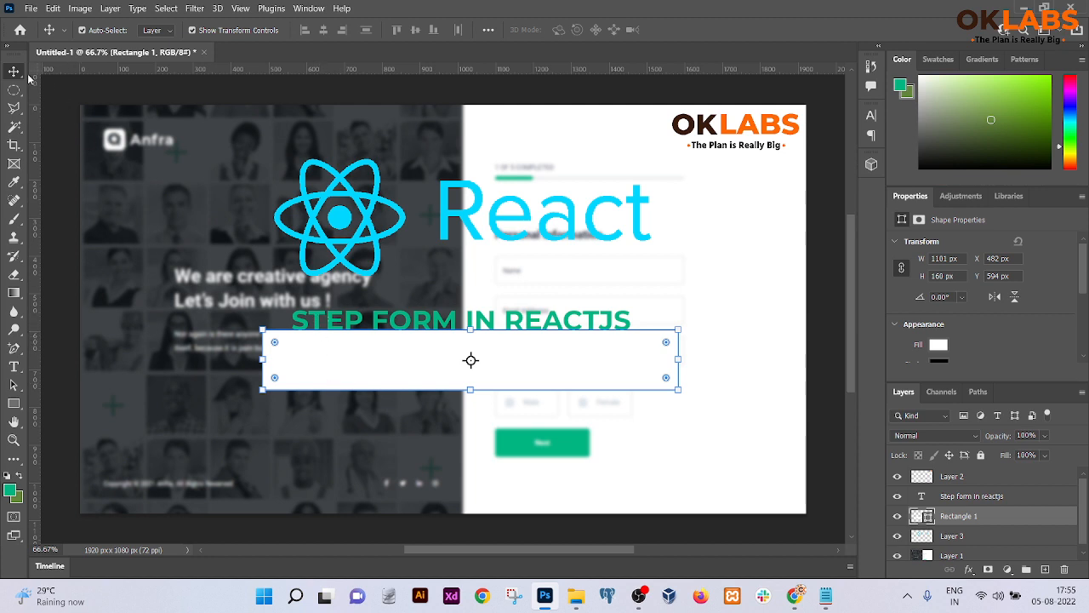
pyautogui.click(959, 499)
pyautogui.moveTo(411, 325); pyautogui.dragTo(416, 359)
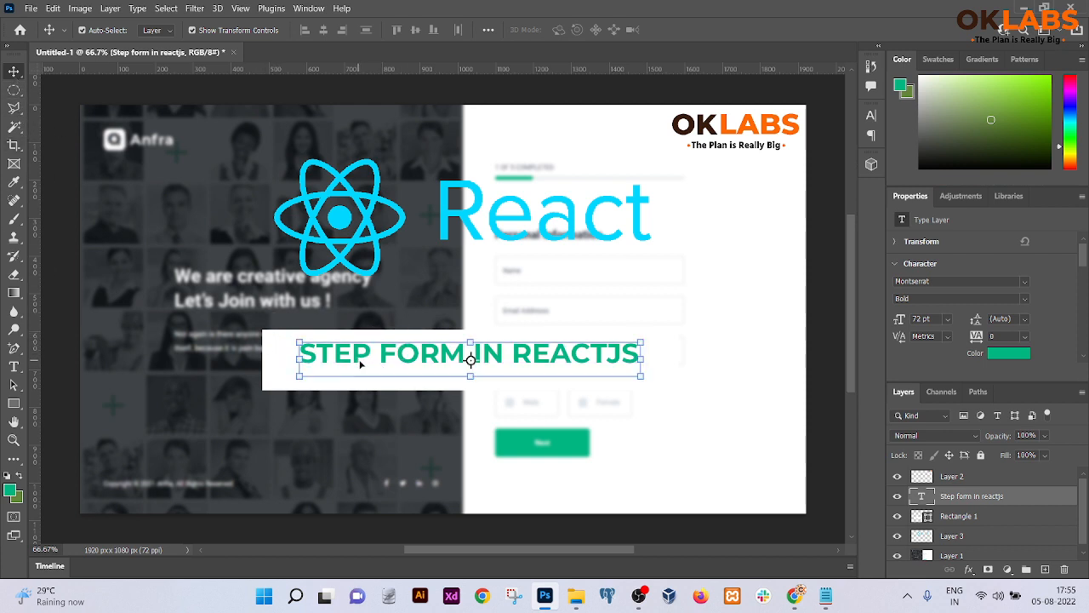
# Step: Scale the heading to about 105% (75.68 pt) and nudge it to the centre of the white rectangle
pyautogui.moveTo(628, 358); pyautogui.dragTo(658, 356)
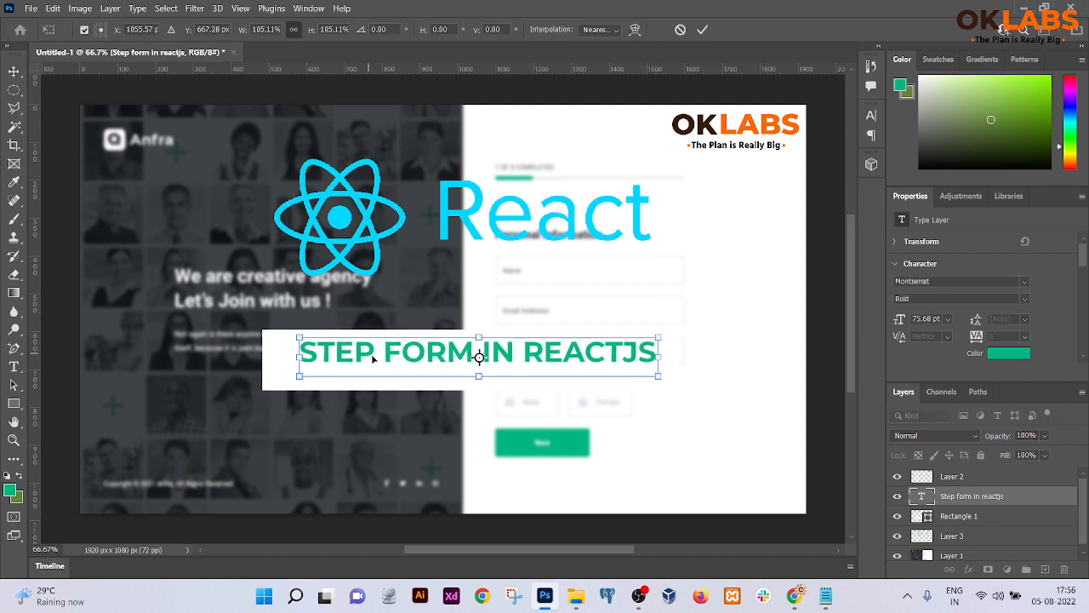
pyautogui.moveTo(389, 362); pyautogui.dragTo(379, 372)
pyautogui.press('Up')
pyautogui.press('Up')
pyautogui.press('Left')
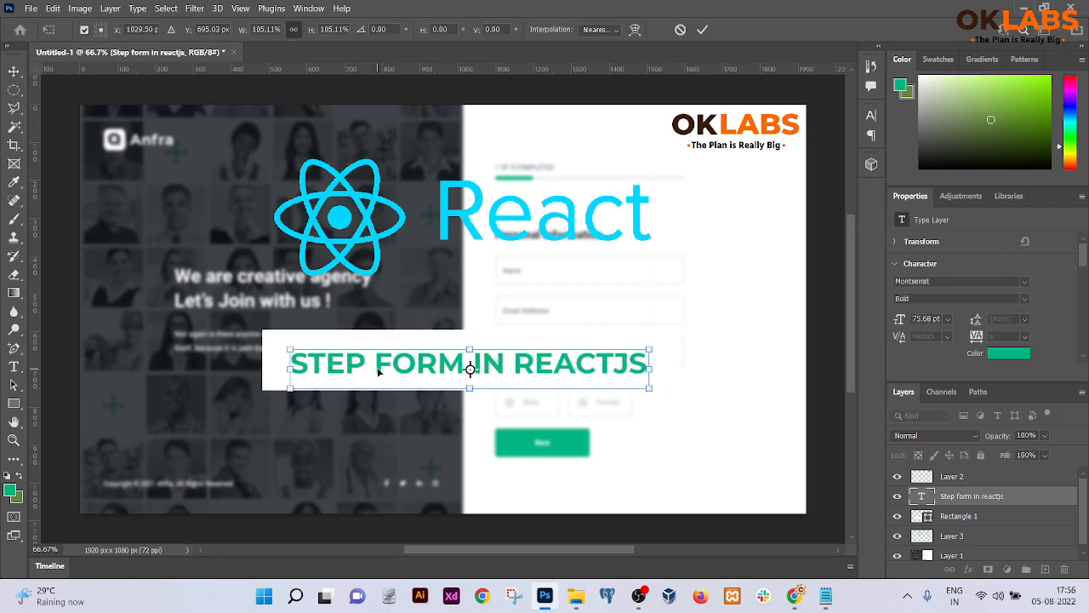
pyautogui.press('Up')
pyautogui.press('Up')
pyautogui.press('Left')
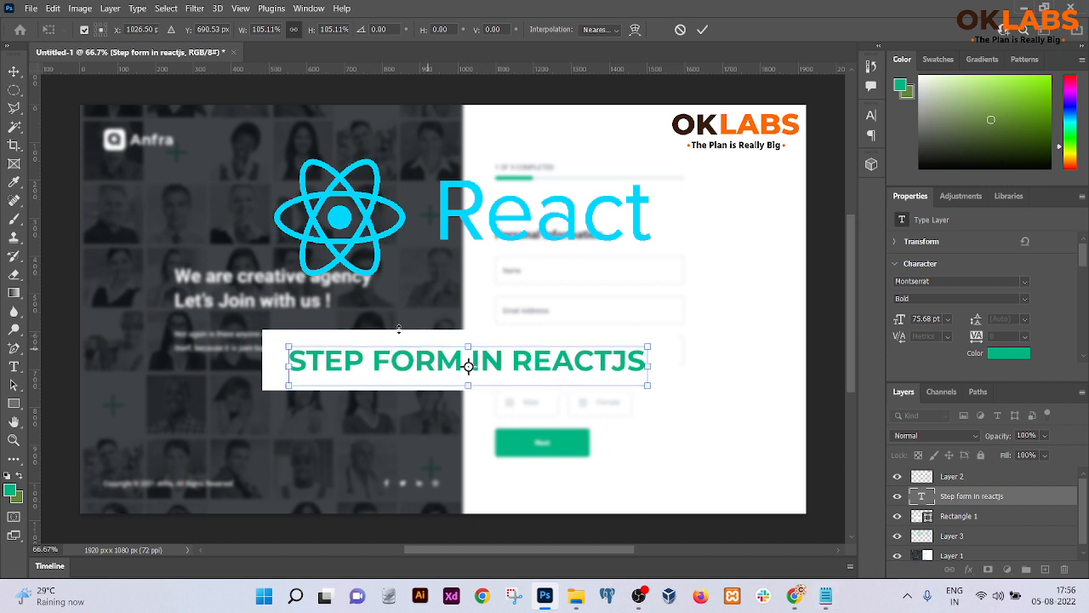
pyautogui.click(14, 71)
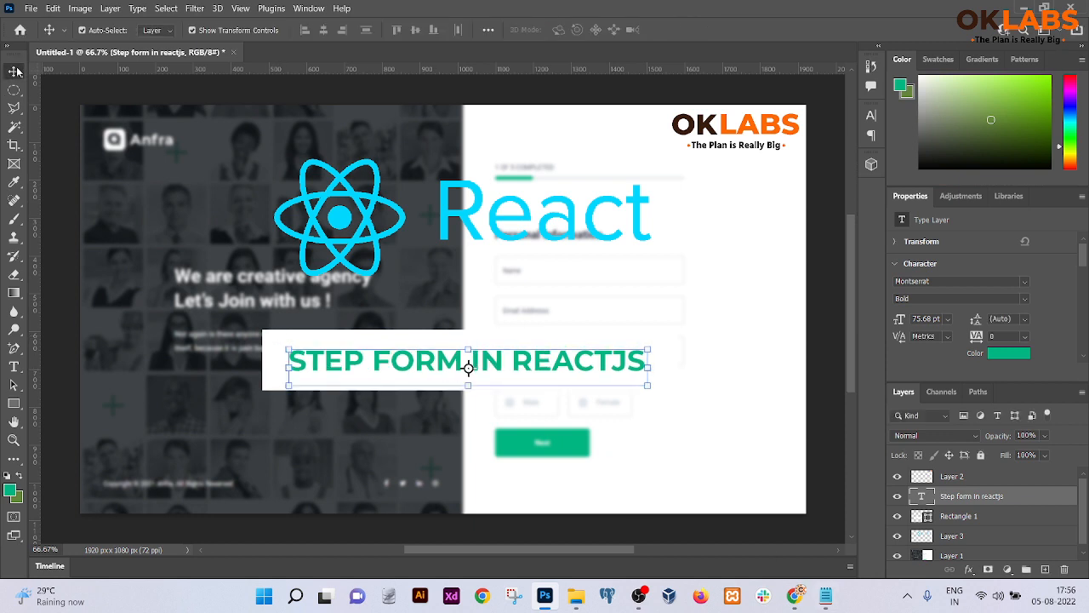
# Step: Add a drop shadow to the heading with opacity 100%, distance 4 px, spread 0% and size 0 px
pyautogui.click(968, 568)
pyautogui.click(965, 549)
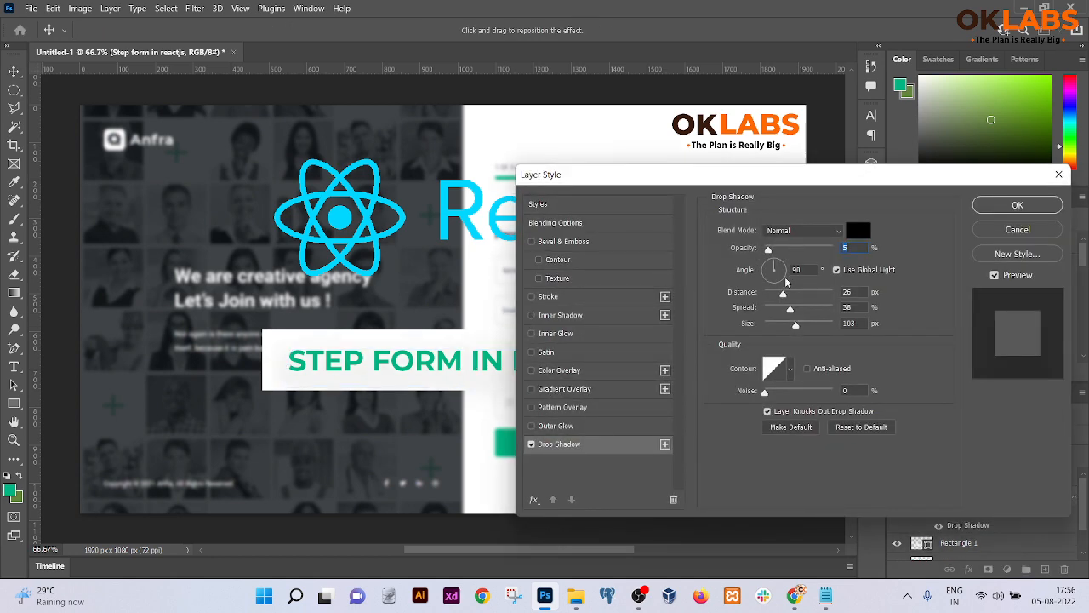
pyautogui.moveTo(782, 293); pyautogui.dragTo(764, 293)
pyautogui.moveTo(768, 248); pyautogui.dragTo(848, 262)
pyautogui.moveTo(789, 309); pyautogui.dragTo(771, 296)
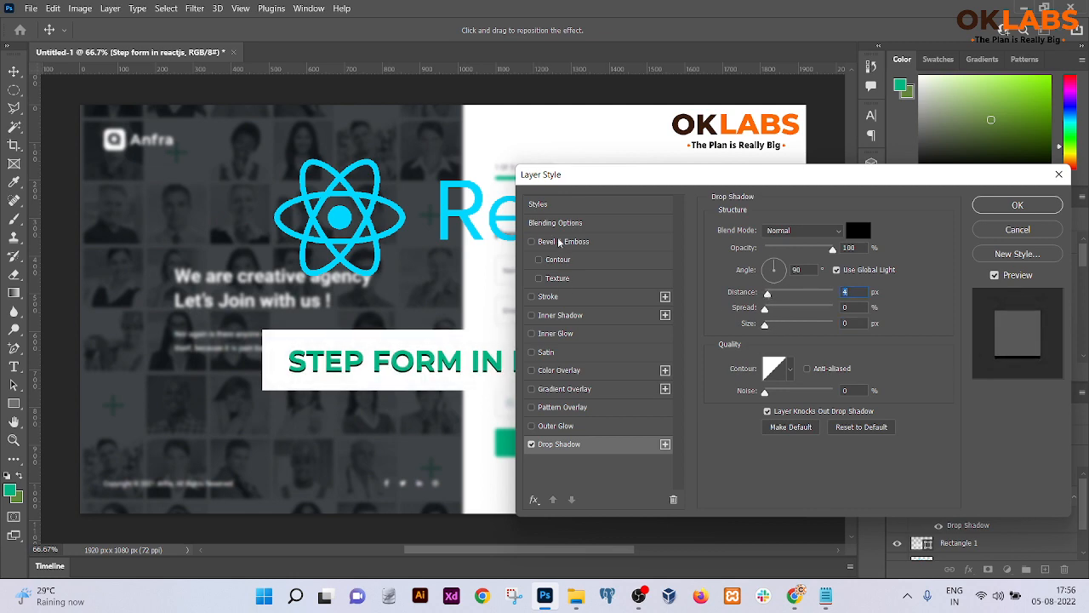
# Step: Set the angle of the heading's drop shadow to 126° while checking the lettering at 300% zoom
pyautogui.moveTo(554, 179); pyautogui.dragTo(599, 174)
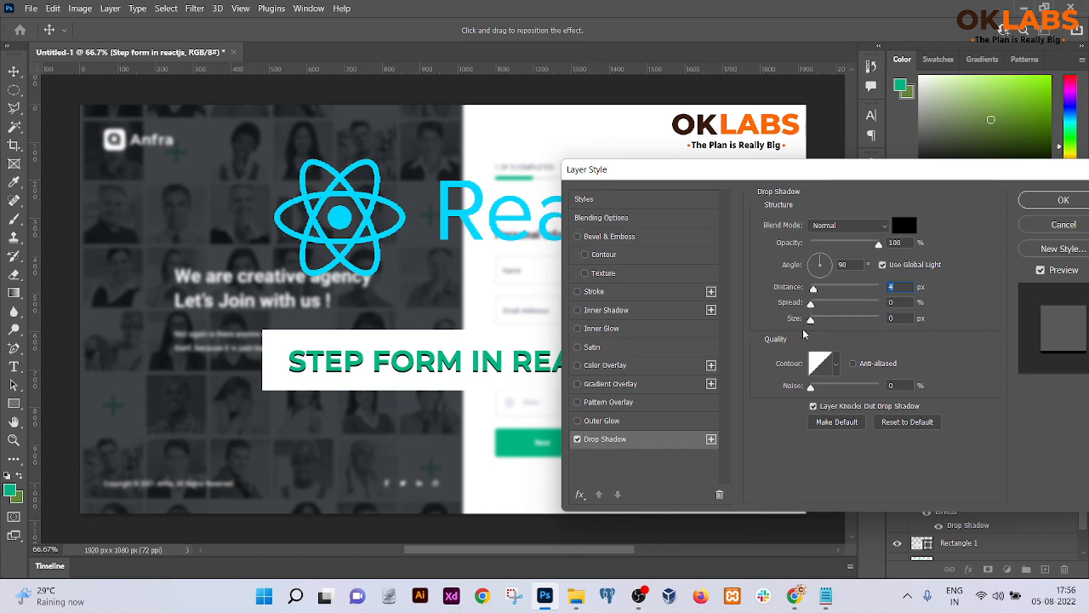
pyautogui.doubleClick(895, 244)
pyautogui.keyDown('ctrl'); pyautogui.click(345, 358); pyautogui.keyUp('ctrl')
pyautogui.keyDown('ctrl'); pyautogui.click(353, 362); pyautogui.keyUp('ctrl')
pyautogui.keyDown('ctrl'); pyautogui.click(362, 366); pyautogui.keyUp('ctrl')
pyautogui.moveTo(379, 361); pyautogui.dragTo(343, 254)
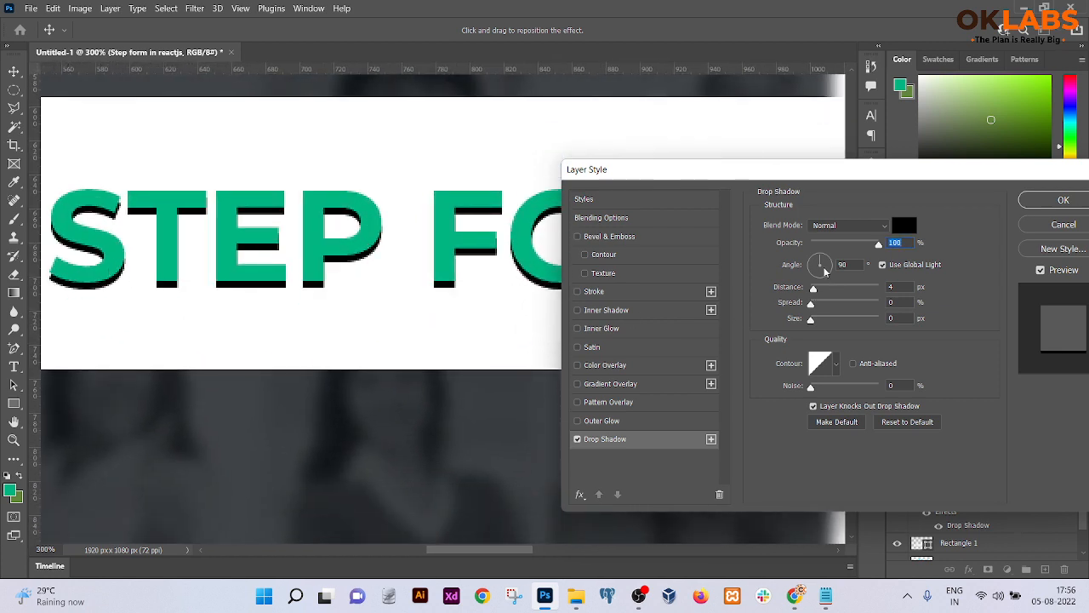
pyautogui.moveTo(824, 271)
pyautogui.mouseDown()
pyautogui.moveTo(822, 253)
pyautogui.moveTo(811, 253)
pyautogui.mouseUp()
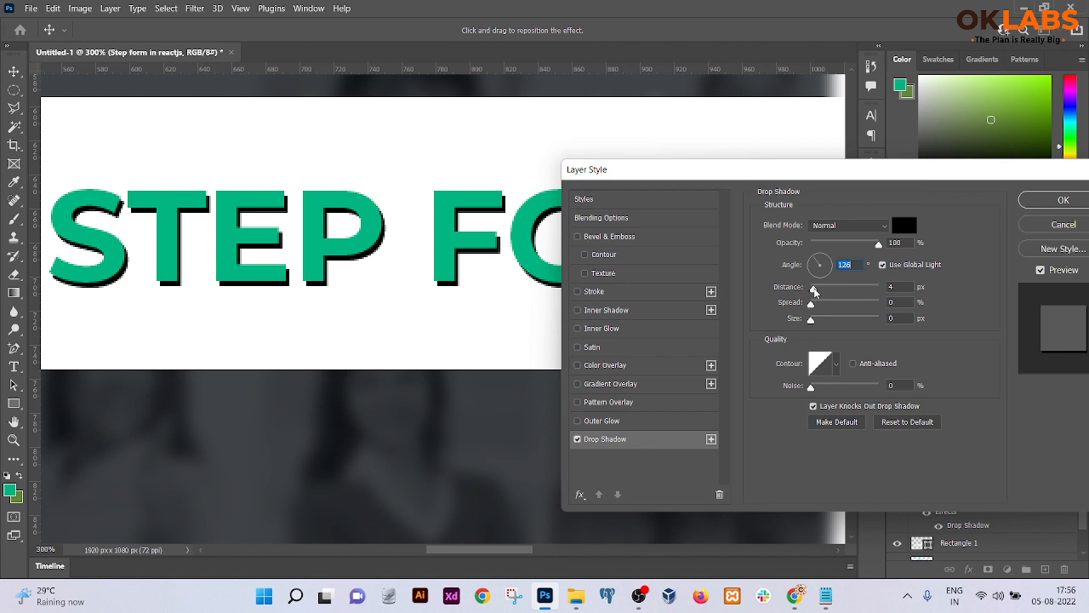
# Step: Soften the heading's drop shadow with opacity 58%, spread 8% and size 6 px
pyautogui.moveTo(811, 304)
pyautogui.mouseDown()
pyautogui.moveTo(828, 306)
pyautogui.moveTo(813, 321)
pyautogui.mouseUp()
pyautogui.moveTo(851, 245); pyautogui.dragTo(848, 245)
pyautogui.moveTo(828, 304); pyautogui.dragTo(818, 310)
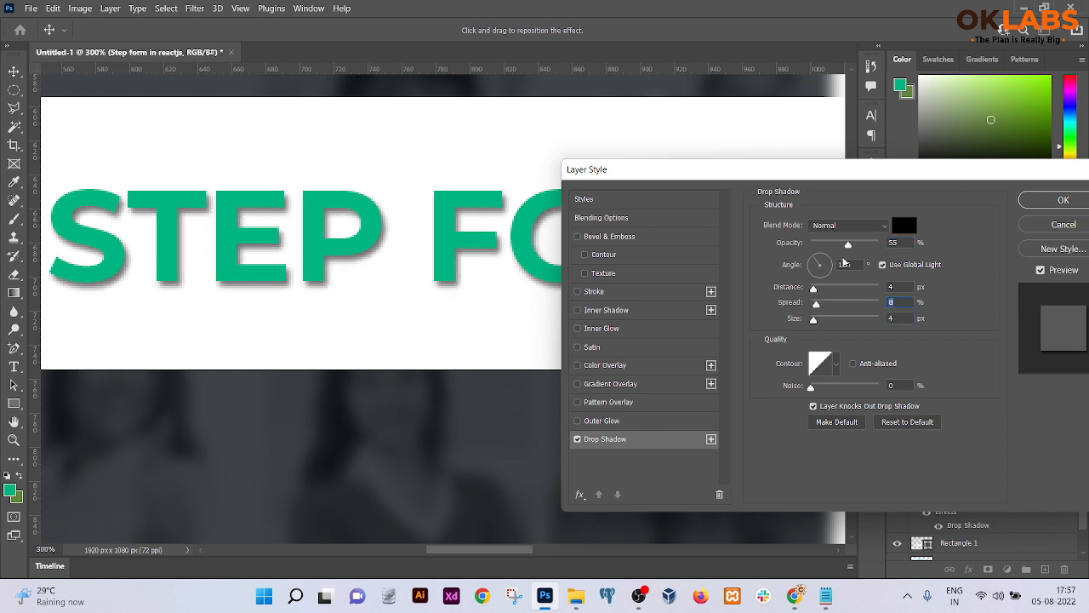
pyautogui.moveTo(848, 245)
pyautogui.mouseDown()
pyautogui.moveTo(839, 248)
pyautogui.moveTo(861, 251)
pyautogui.moveTo(850, 248)
pyautogui.mouseUp()
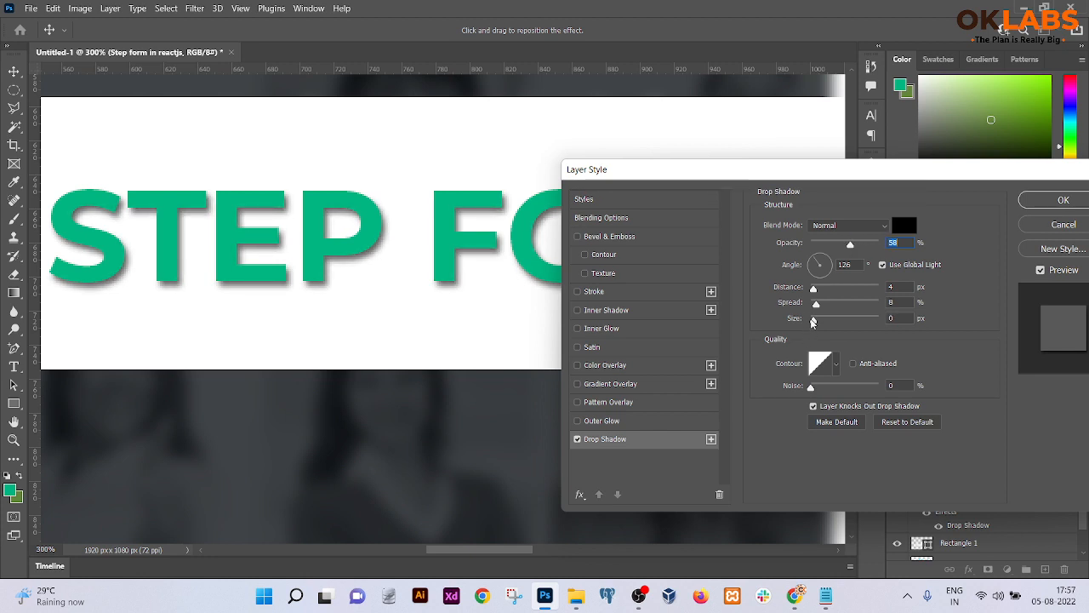
pyautogui.moveTo(813, 321); pyautogui.dragTo(815, 321)
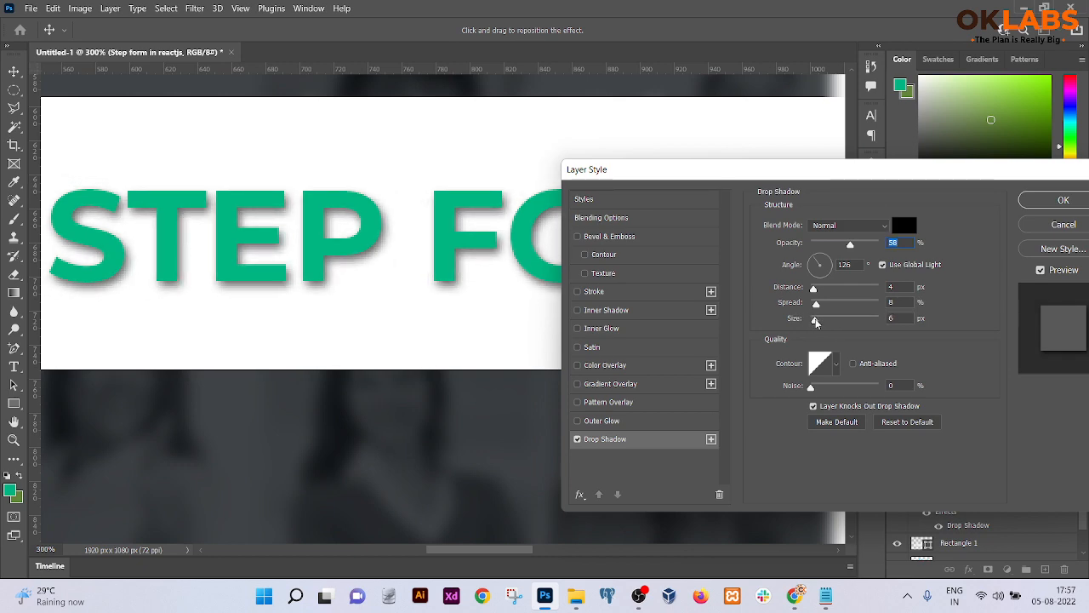
# Step: Apply the heading's drop shadow and compare the lettering with its effects hidden and shown
pyautogui.click(1062, 200)
pyautogui.scroll(-6, 532, 252)
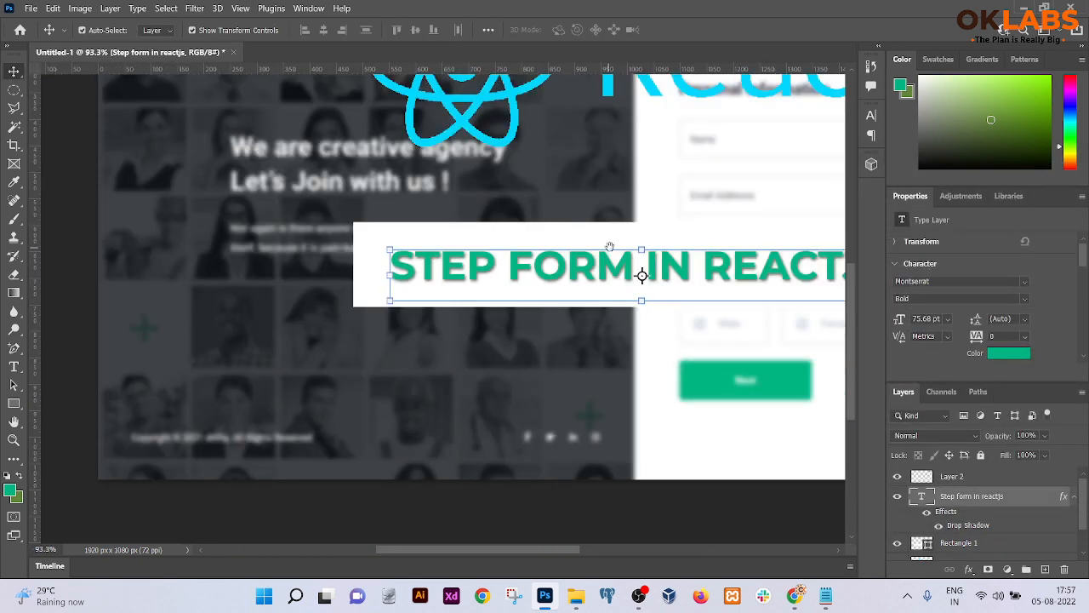
pyautogui.moveTo(609, 247); pyautogui.dragTo(434, 255)
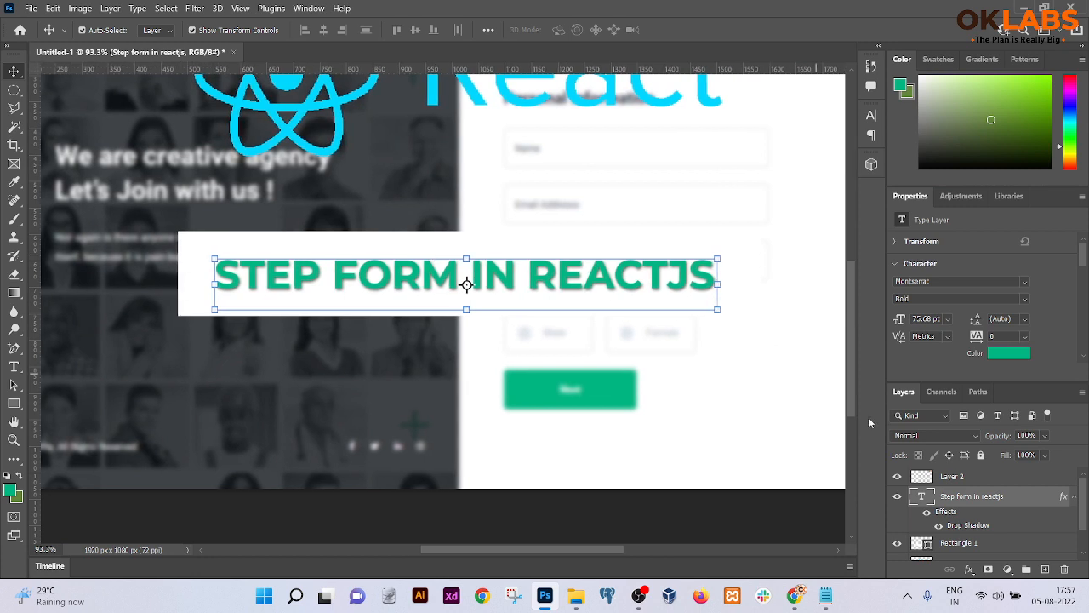
pyautogui.click(925, 512)
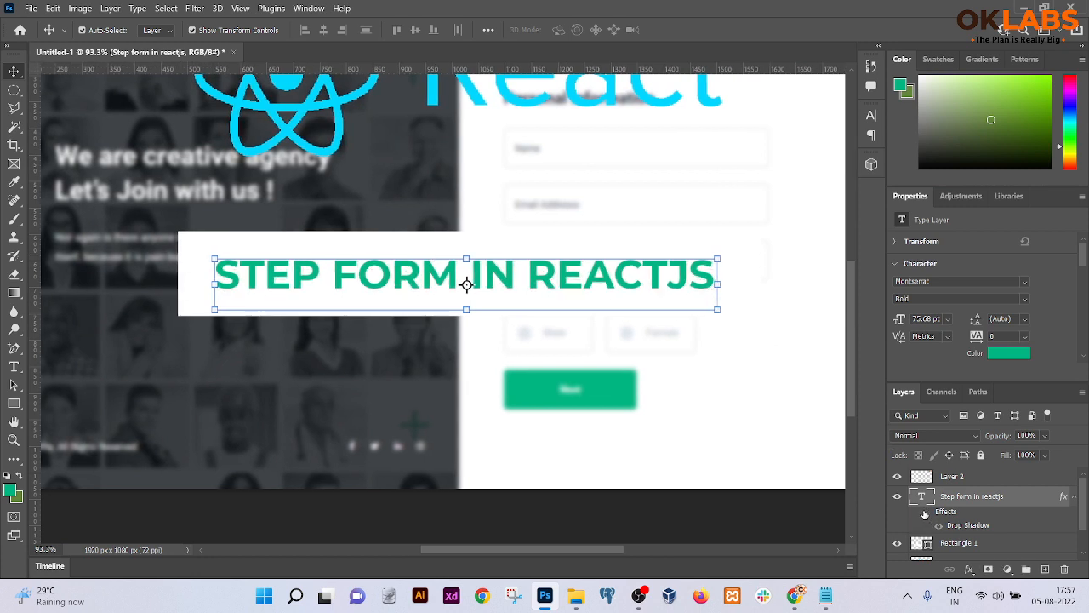
pyautogui.click(925, 512)
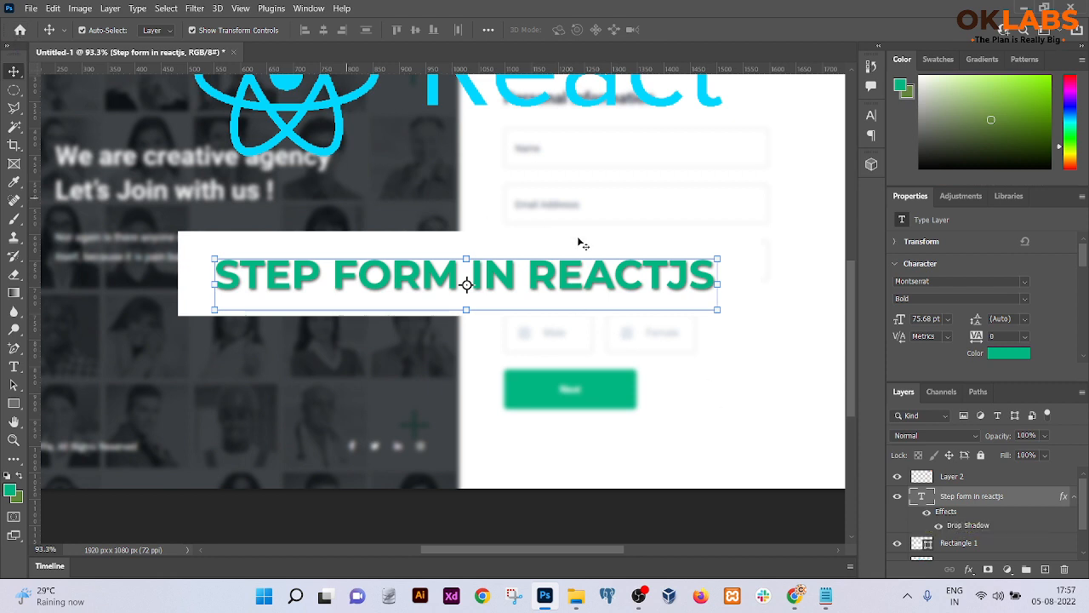
# Step: Copy the heading's layer style and paste it onto the white rectangle behind it
pyautogui.scroll(-5, 579, 242)
pyautogui.moveTo(472, 179); pyautogui.dragTo(382, 274)
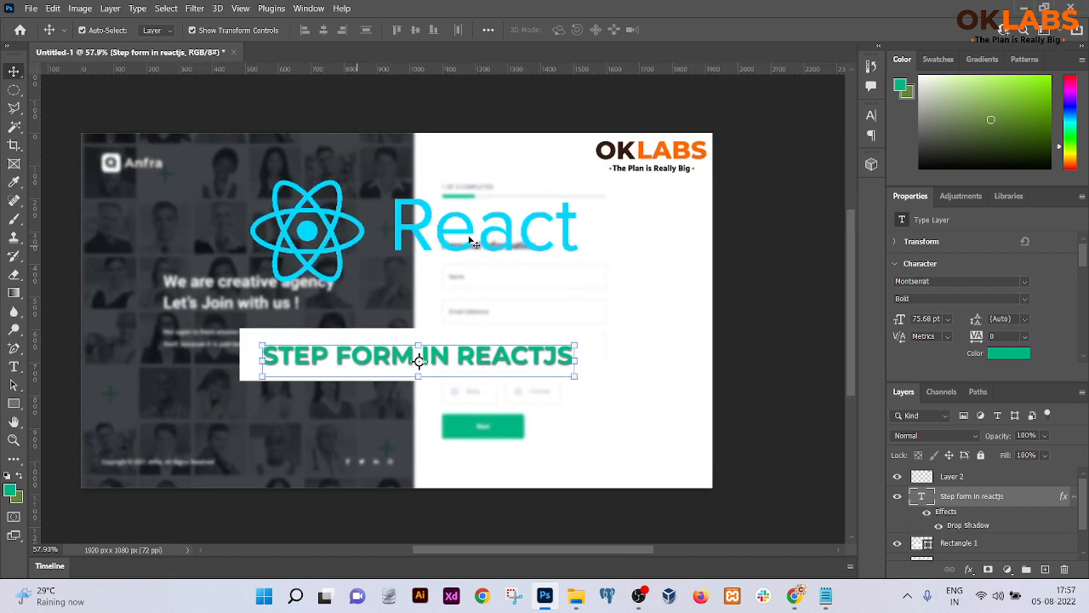
pyautogui.click(561, 245)
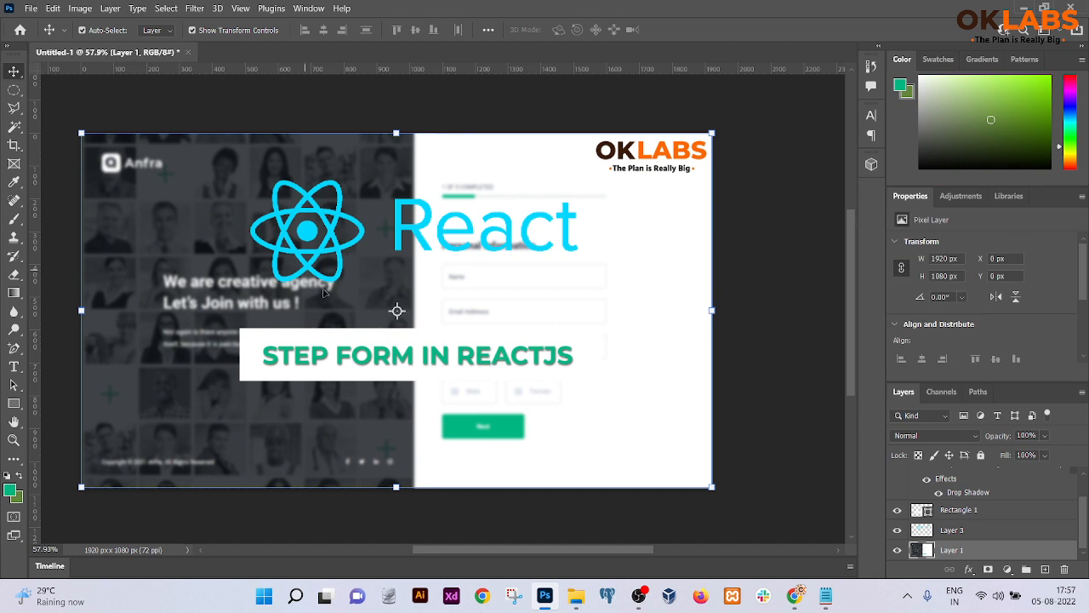
pyautogui.click(762, 286)
pyautogui.rightClick(265, 339)
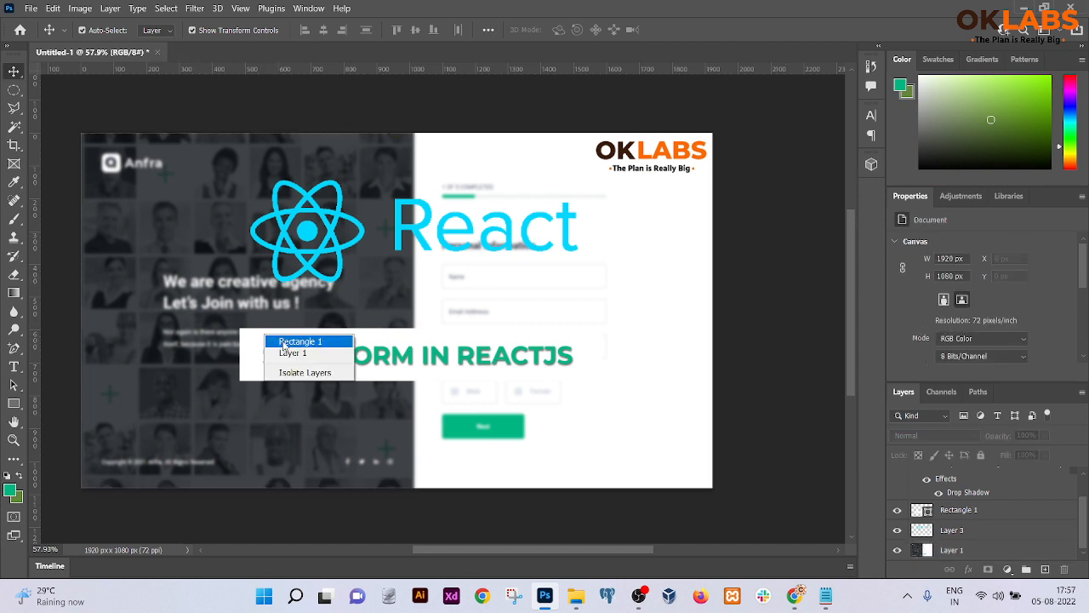
pyautogui.click(293, 341)
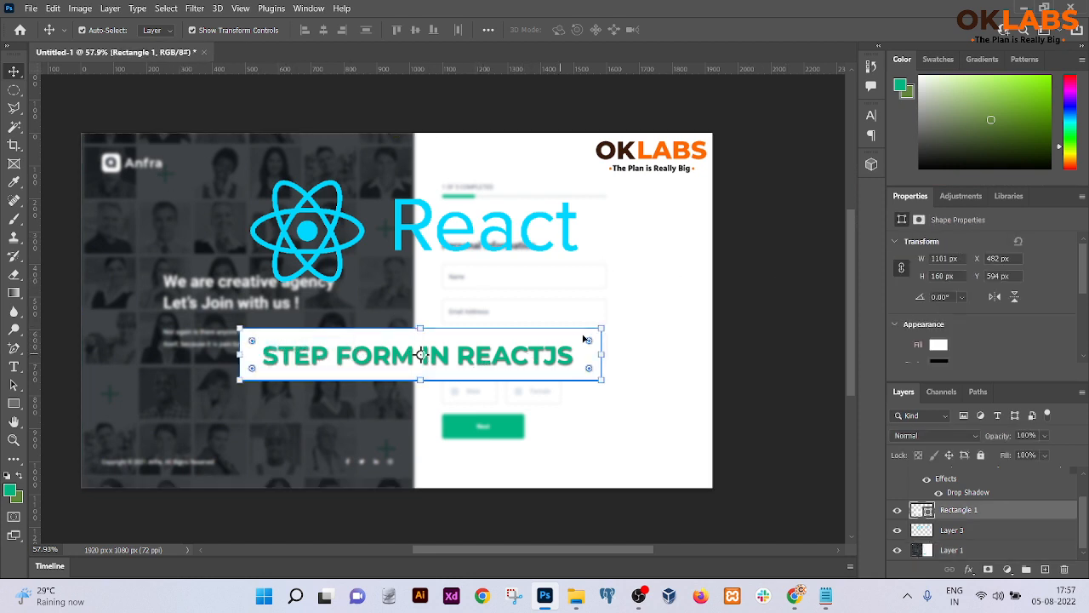
pyautogui.click(977, 488)
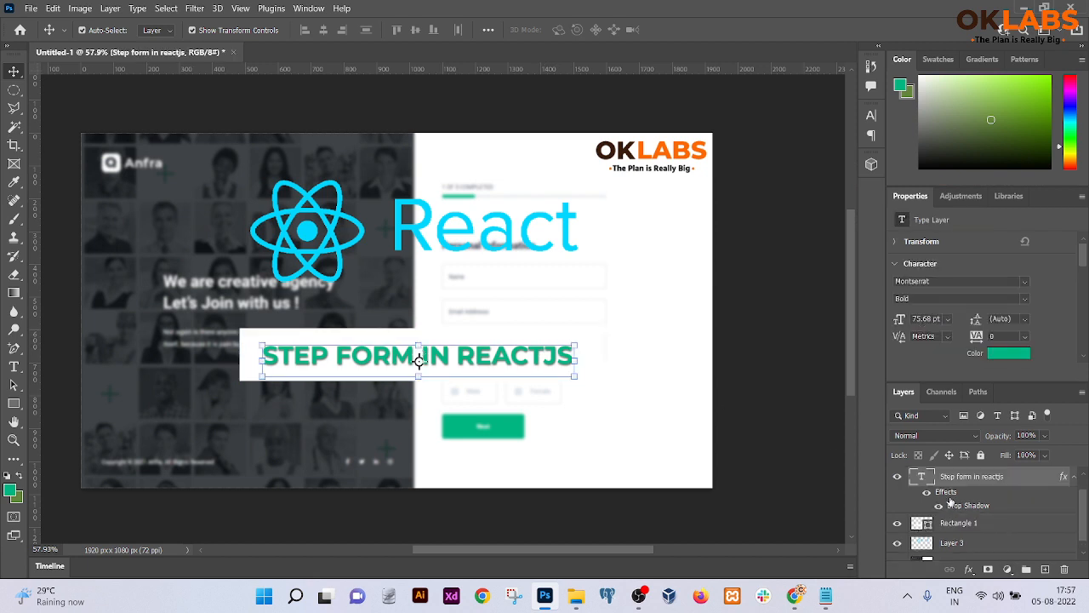
pyautogui.rightClick(946, 500)
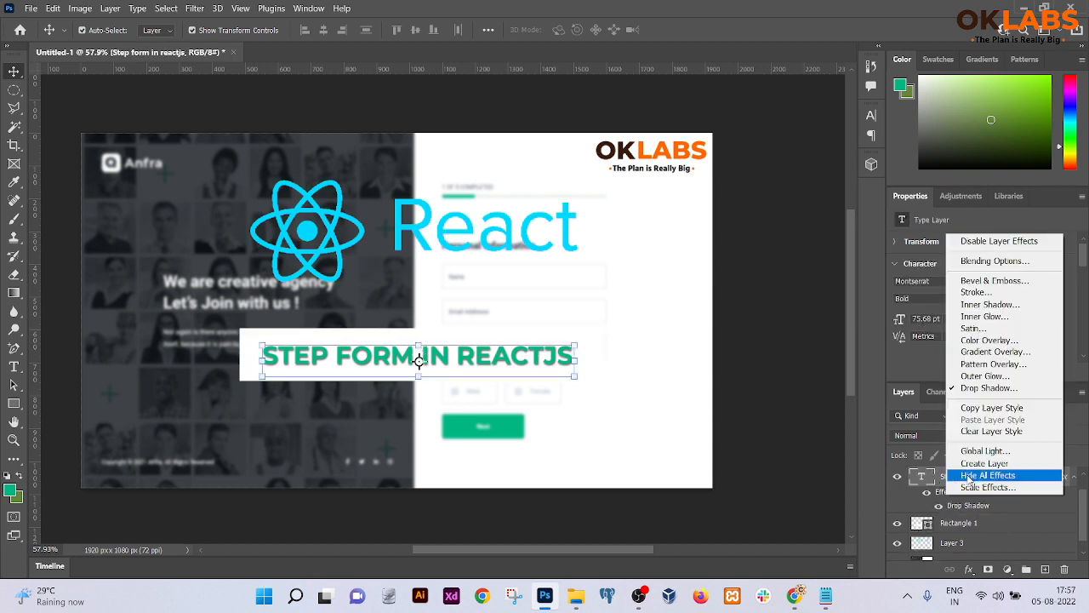
pyautogui.click(976, 408)
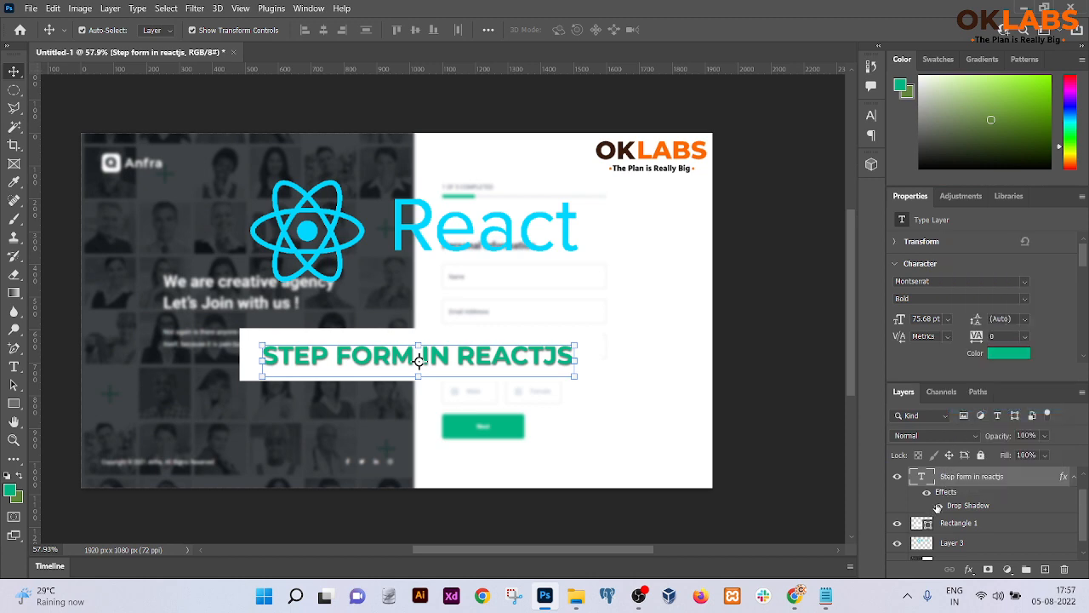
pyautogui.click(945, 523)
pyautogui.rightClick(945, 524)
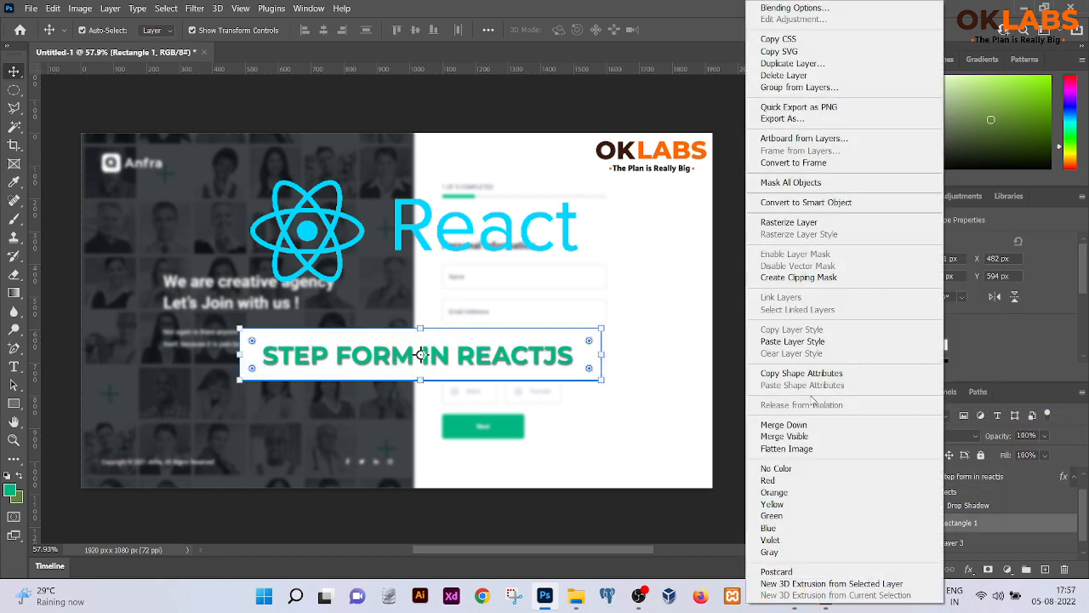
pyautogui.click(778, 342)
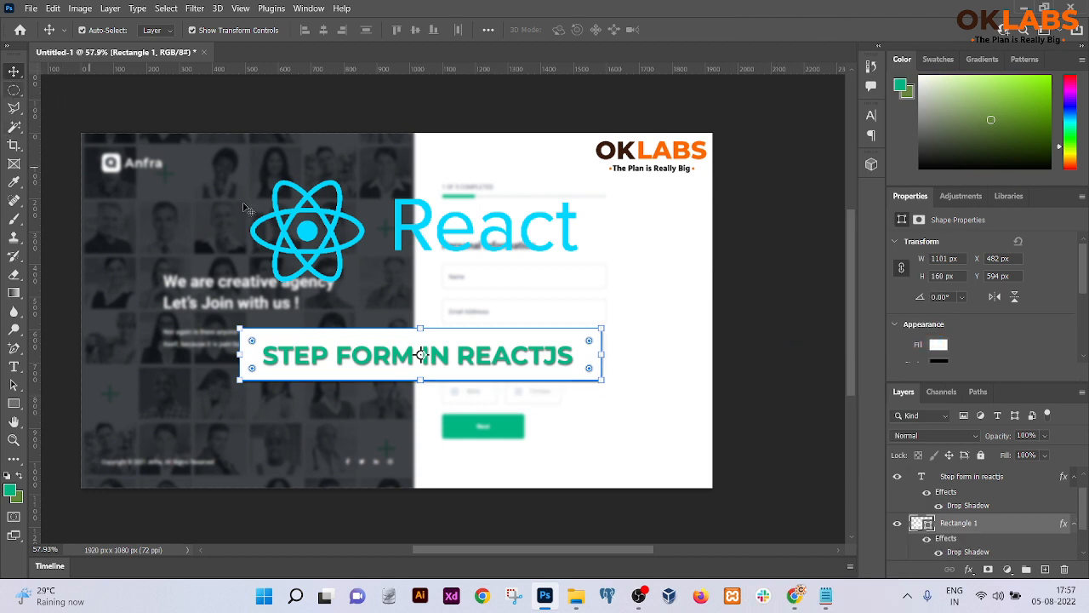
# Step: Move the React logo down to just above the white rectangle, at about X 528 px, Y 264 px
pyautogui.scroll(-2, 960, 528)
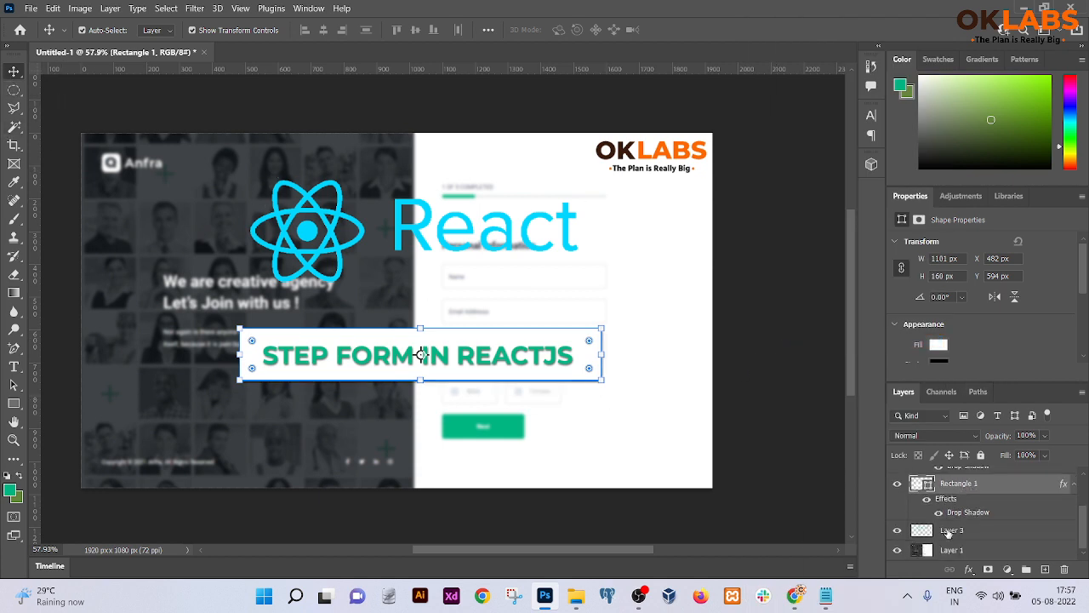
pyautogui.click(952, 530)
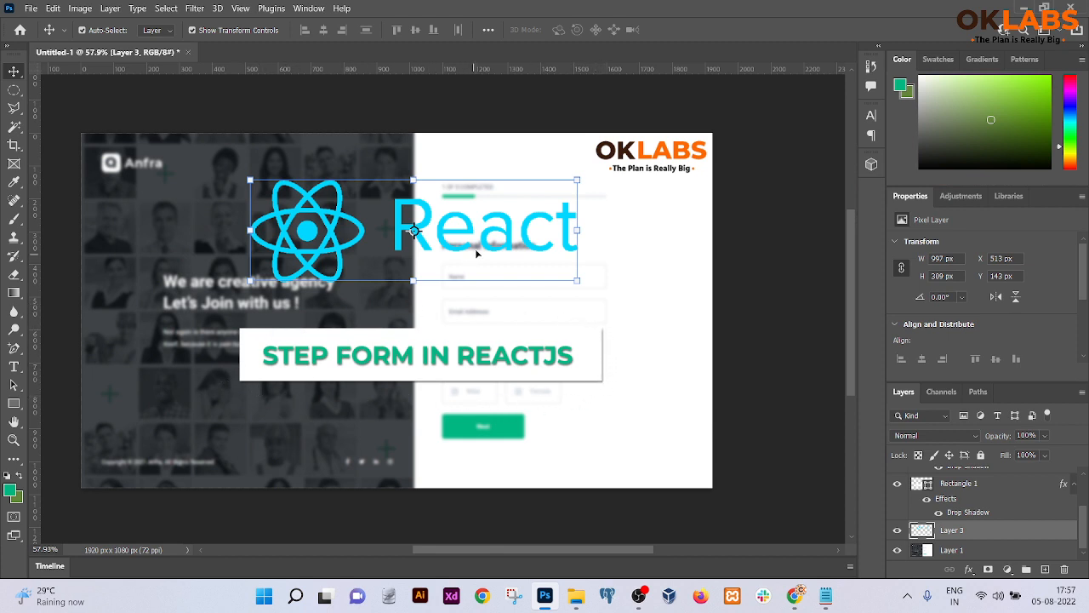
pyautogui.moveTo(461, 224); pyautogui.dragTo(462, 262)
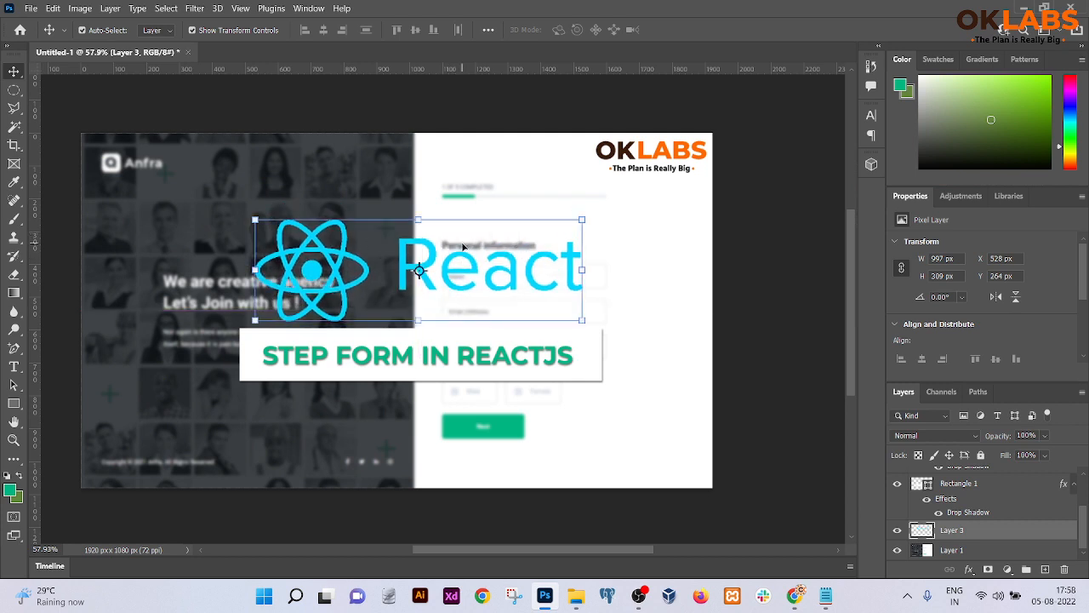
# Step: Add an 8 px outside stroke to the React logo in the orange of the OKLABS logo (fe6700)
pyautogui.click(969, 568)
pyautogui.click(987, 466)
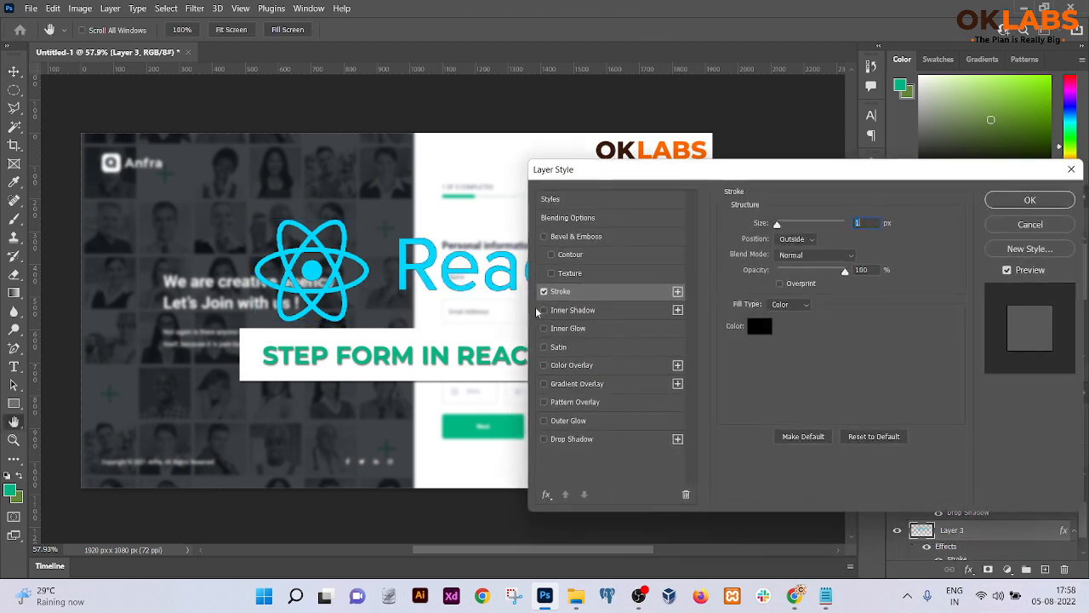
pyautogui.moveTo(654, 173); pyautogui.dragTo(602, 338)
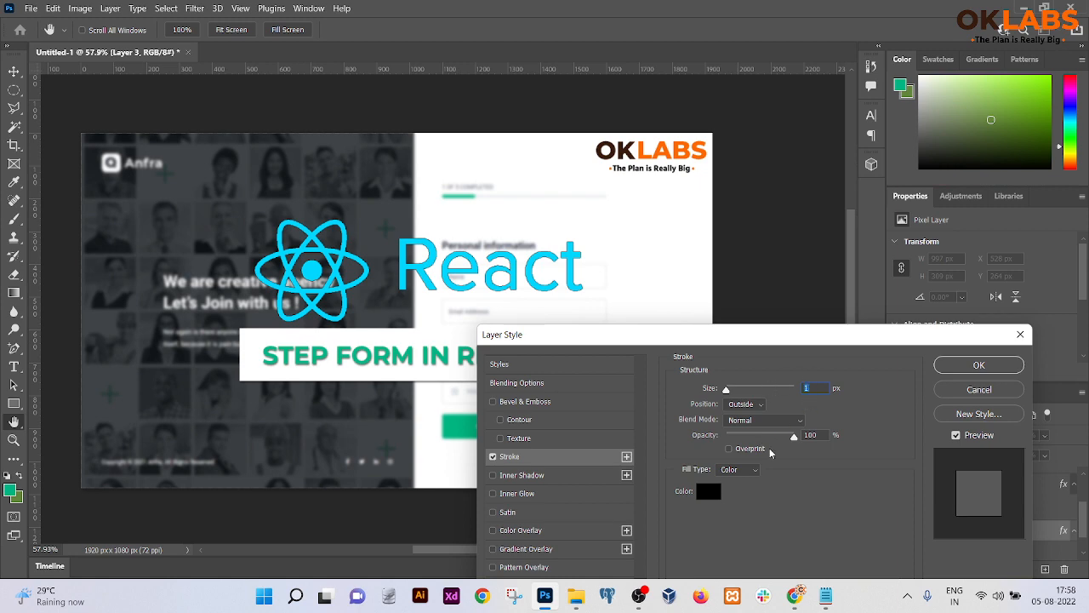
pyautogui.click(708, 491)
pyautogui.click(642, 151)
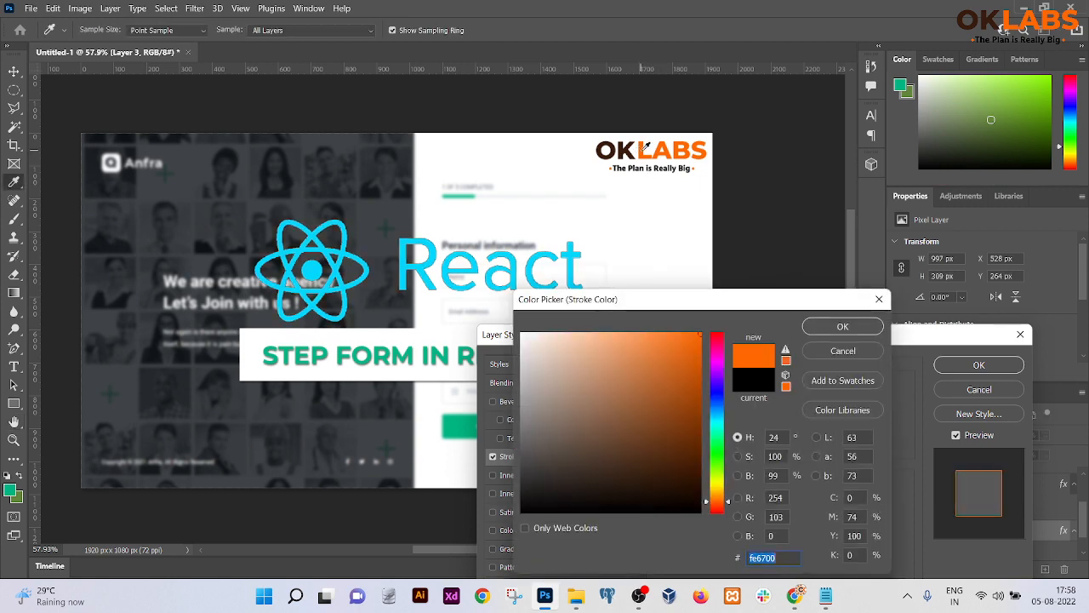
pyautogui.click(842, 327)
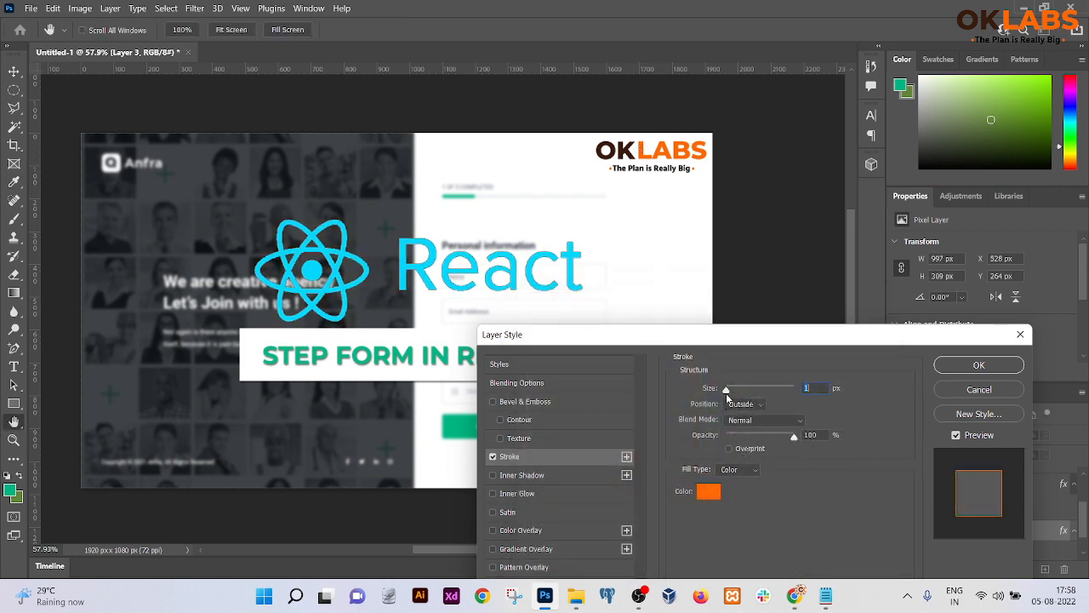
pyautogui.moveTo(730, 391); pyautogui.dragTo(733, 391)
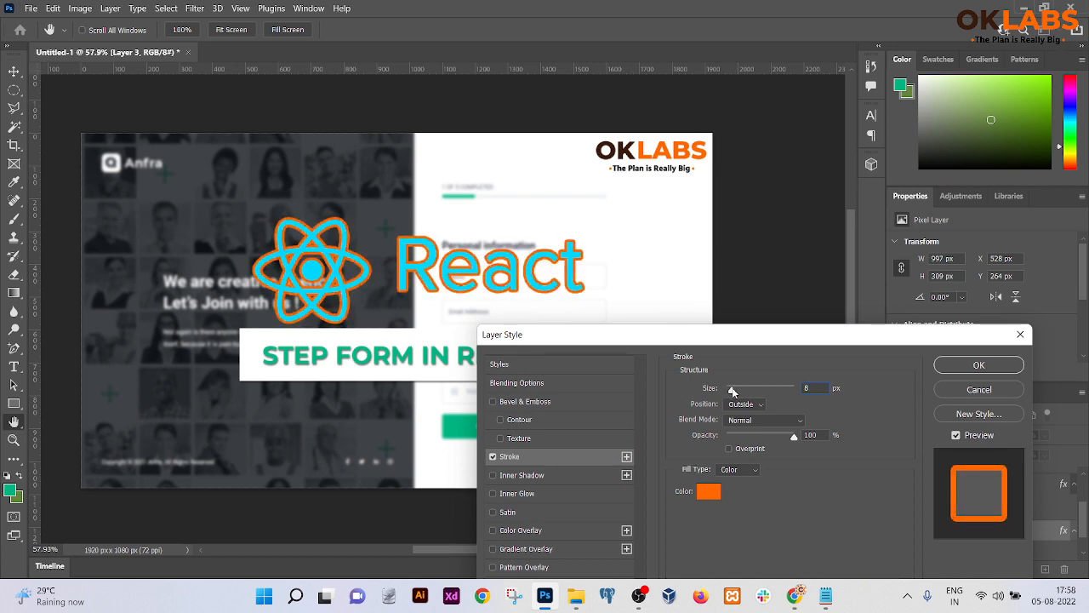
# Step: Change the React logo's stroke to the green foreground colour (01b681) with a size of 4 px
pyautogui.click(719, 493)
pyautogui.click(12, 491)
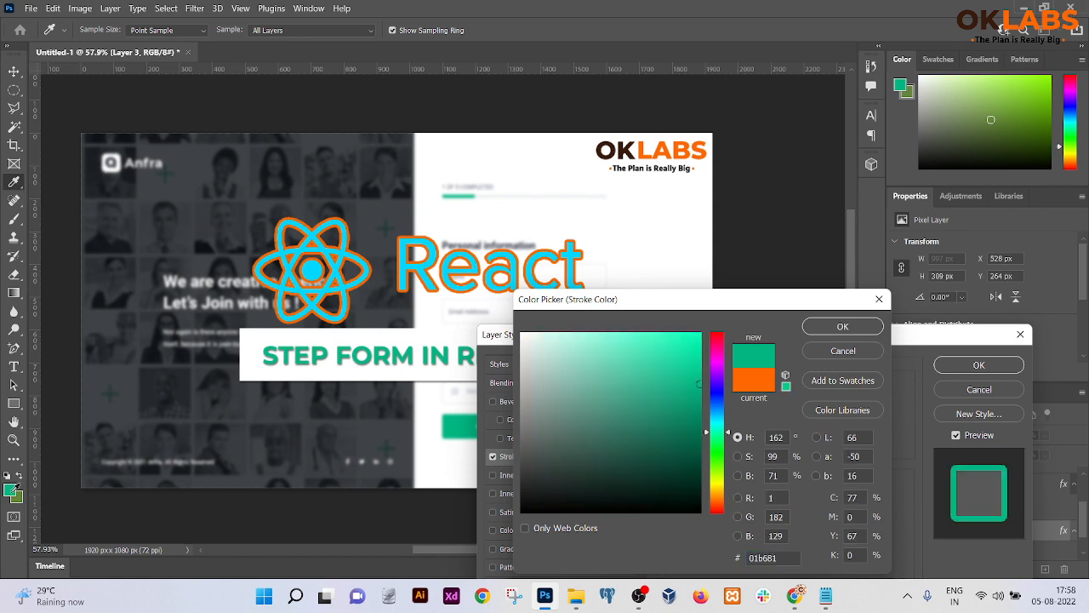
pyautogui.click(841, 327)
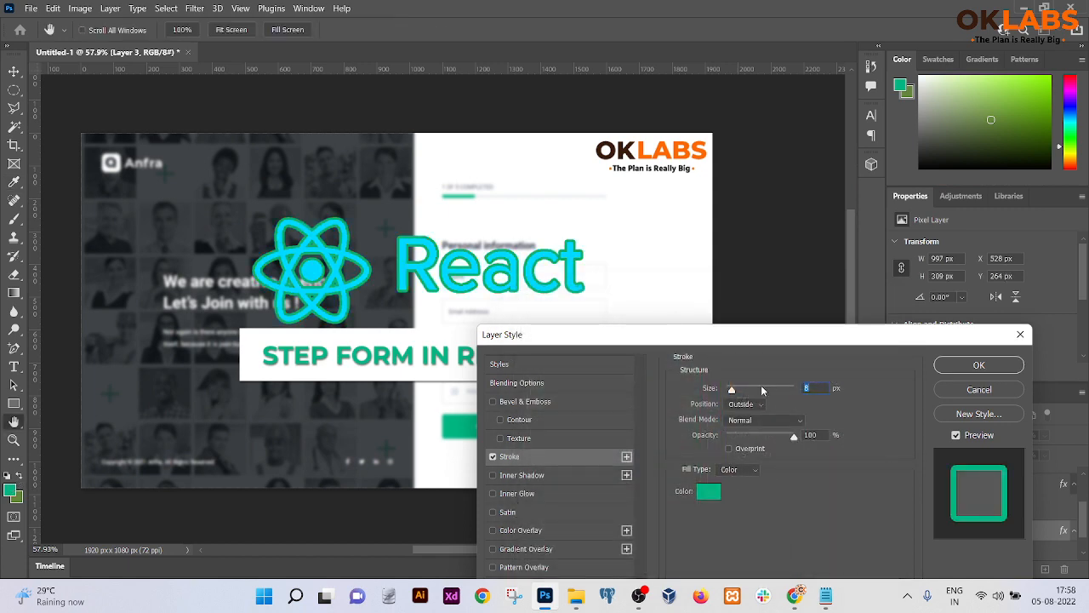
pyautogui.moveTo(731, 390); pyautogui.dragTo(730, 394)
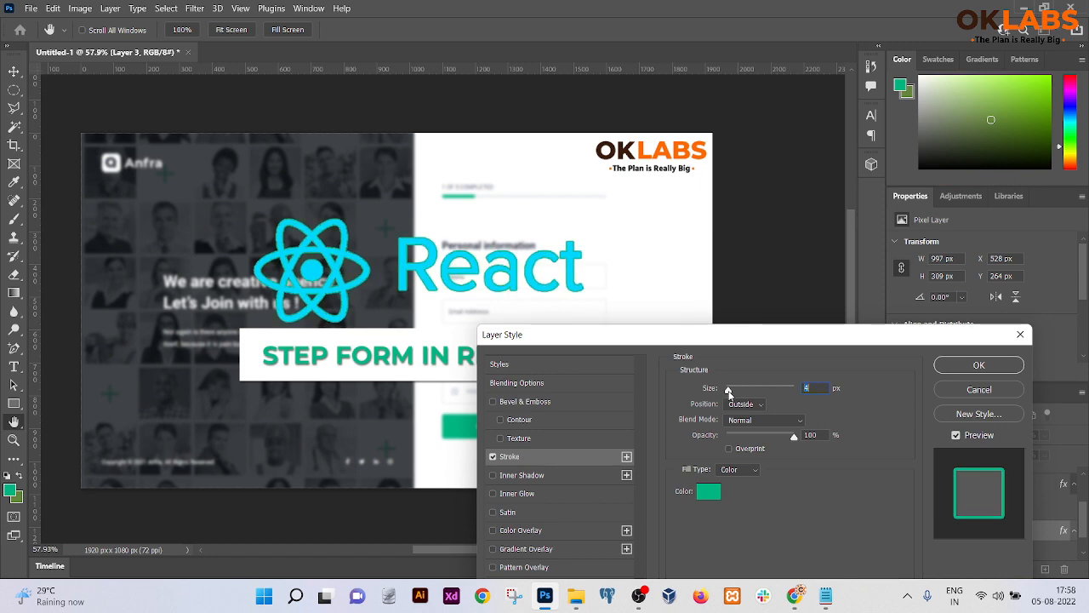
# Step: Make the React logo's stroke black (000000) with 44% opacity and a size of 3 px, and apply it
pyautogui.click(712, 498)
pyautogui.moveTo(567, 423); pyautogui.dragTo(528, 550)
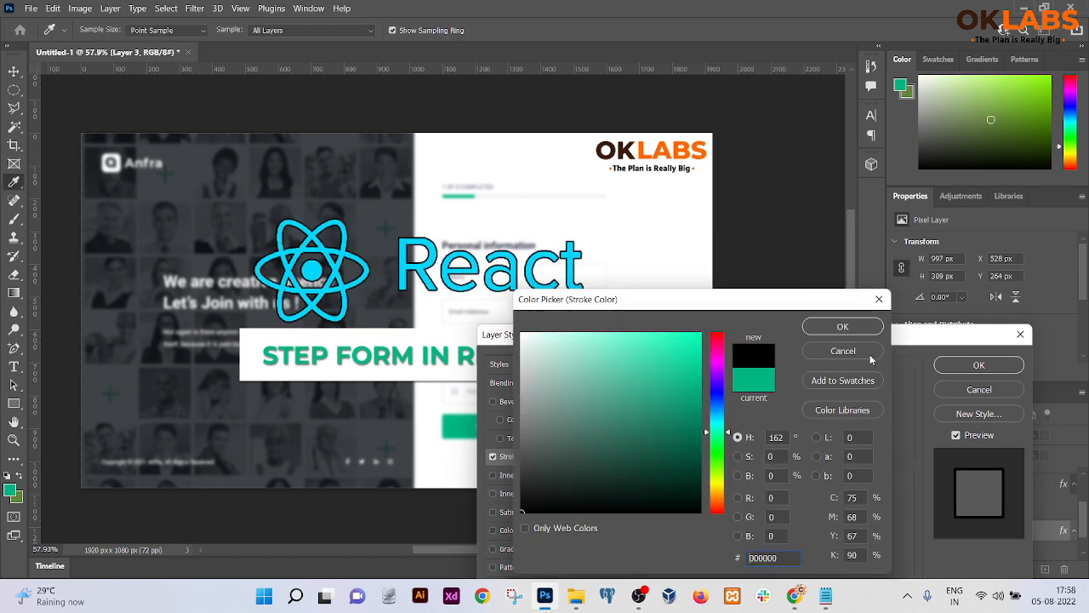
pyautogui.click(843, 327)
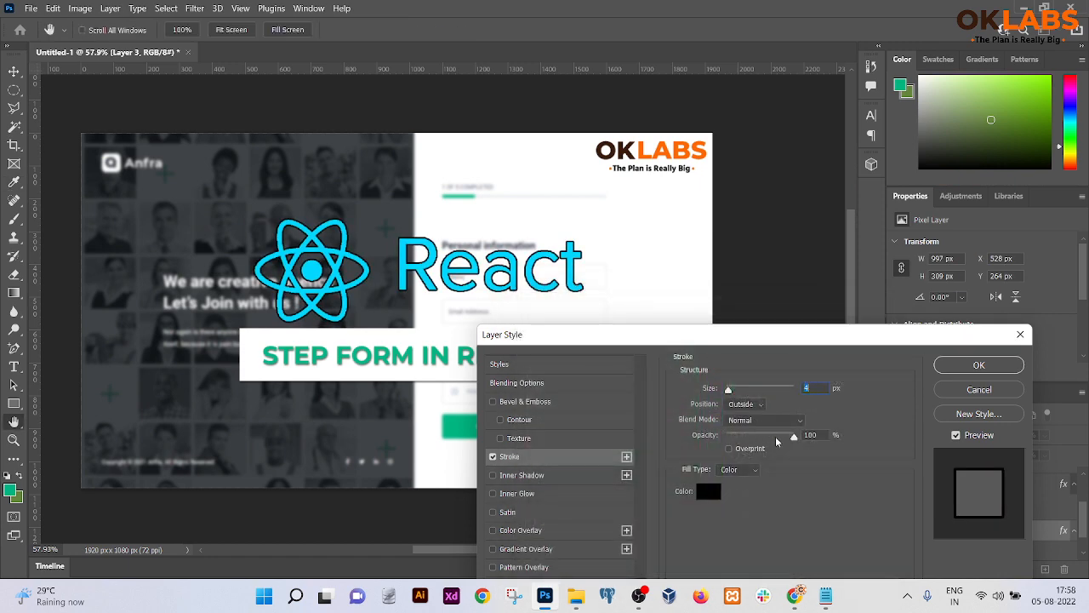
pyautogui.moveTo(776, 442); pyautogui.dragTo(756, 440)
pyautogui.moveTo(734, 391); pyautogui.dragTo(729, 393)
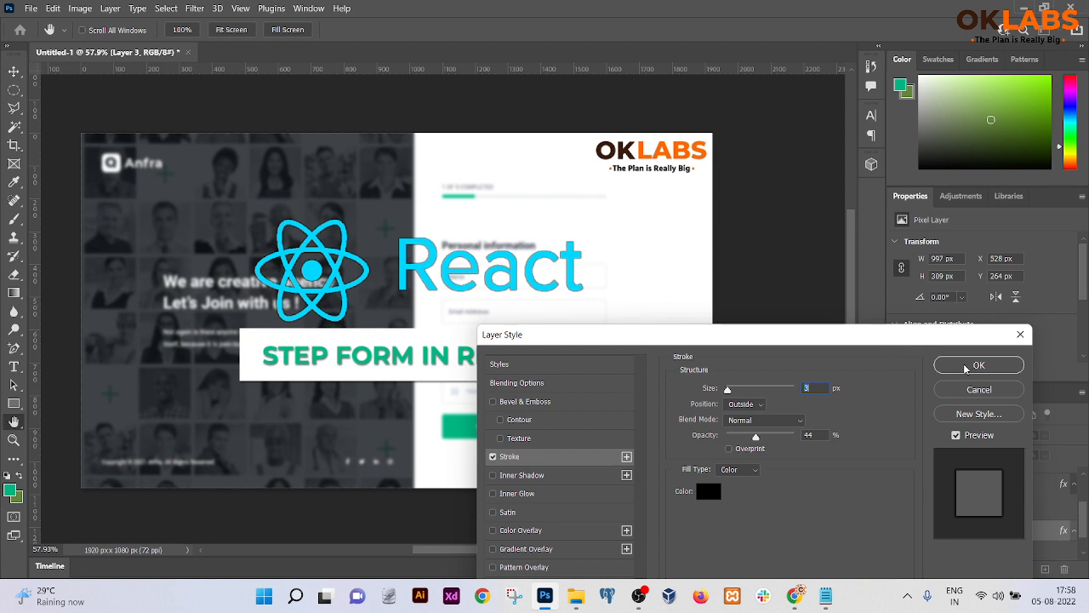
pyautogui.click(966, 368)
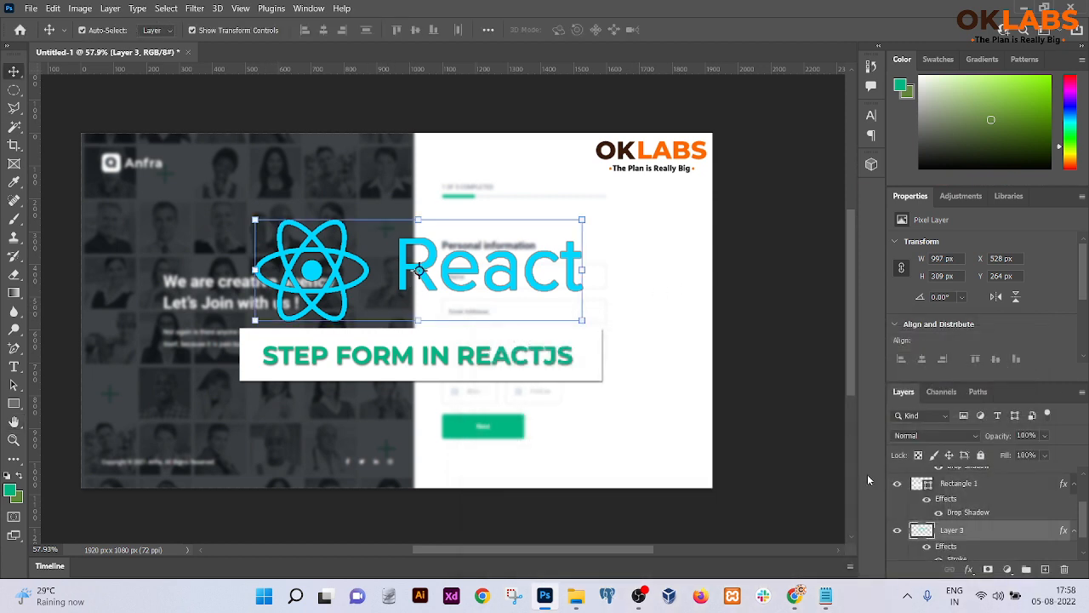
pyautogui.scroll(-1, 990, 531)
pyautogui.click(947, 551)
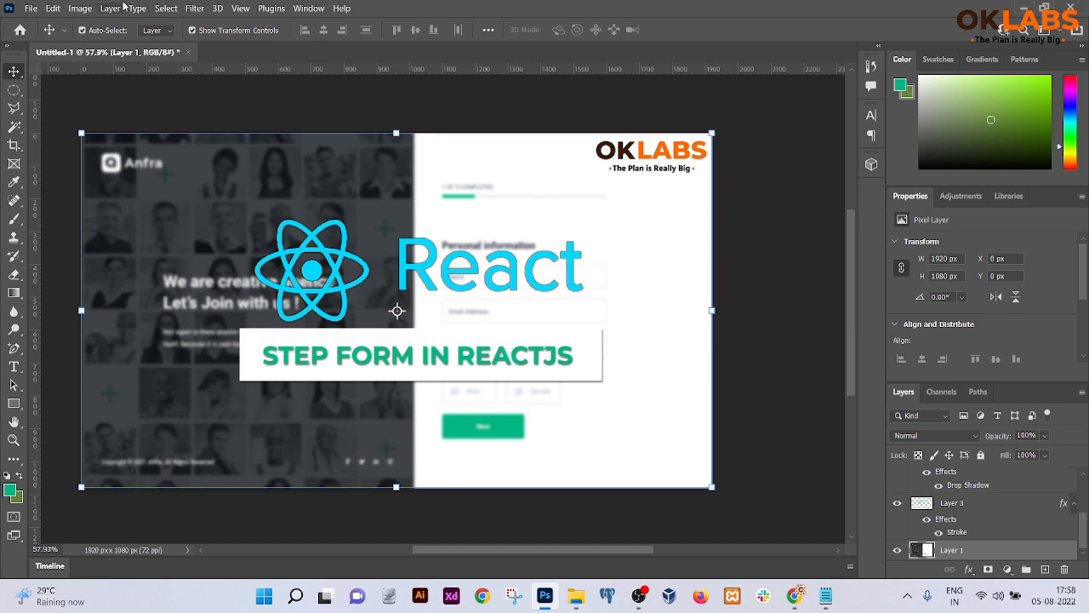
pyautogui.click(31, 6)
pyautogui.moveTo(109, 218)
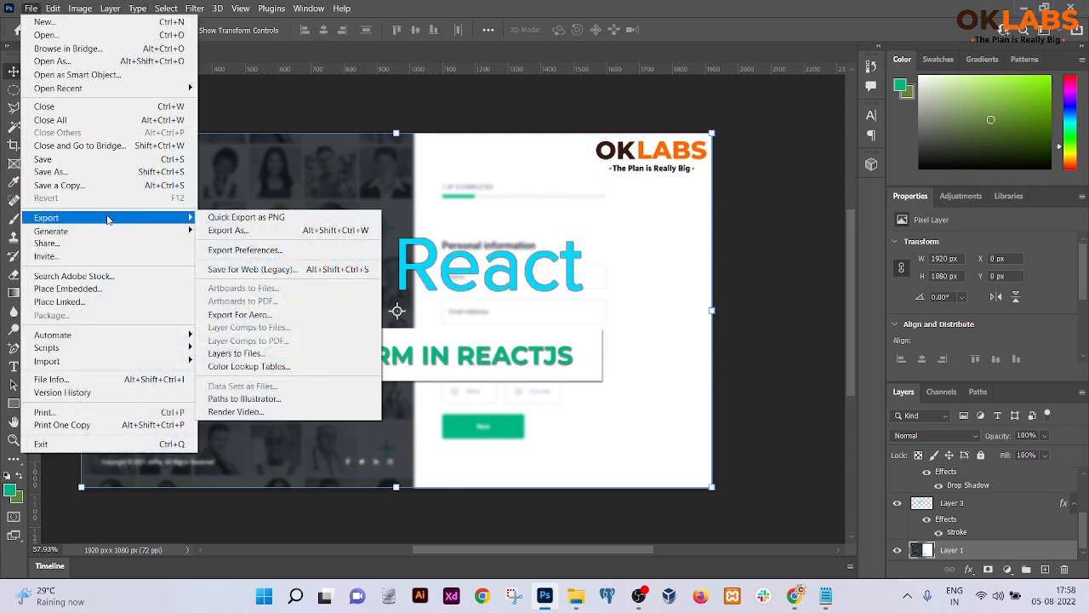
pyautogui.click(295, 88)
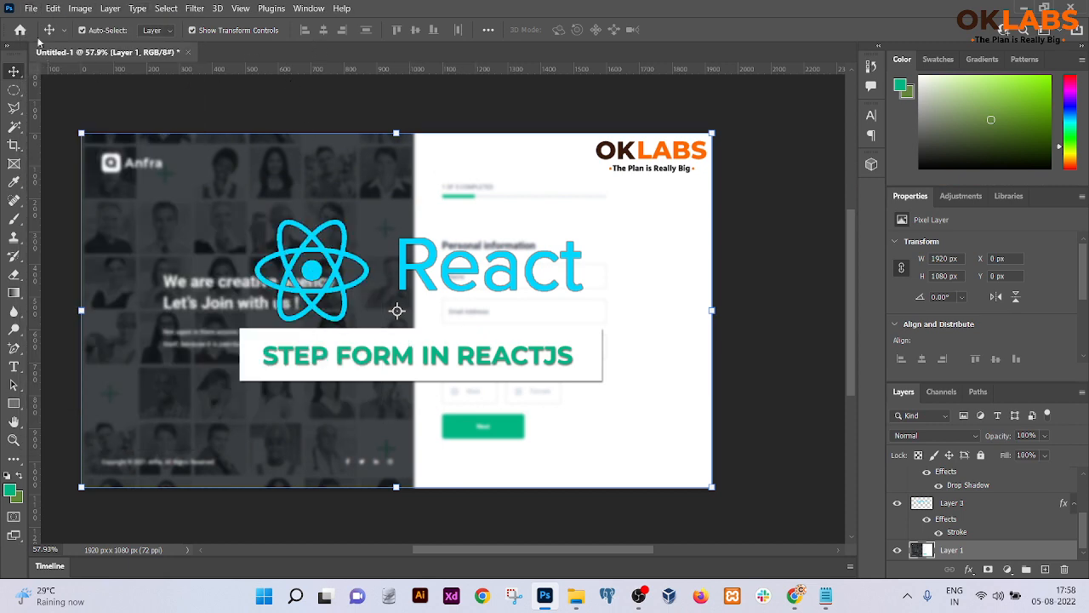
# Step: Save the document to Creative Cloud under the name ReactJS
pyautogui.click(33, 8)
pyautogui.click(43, 159)
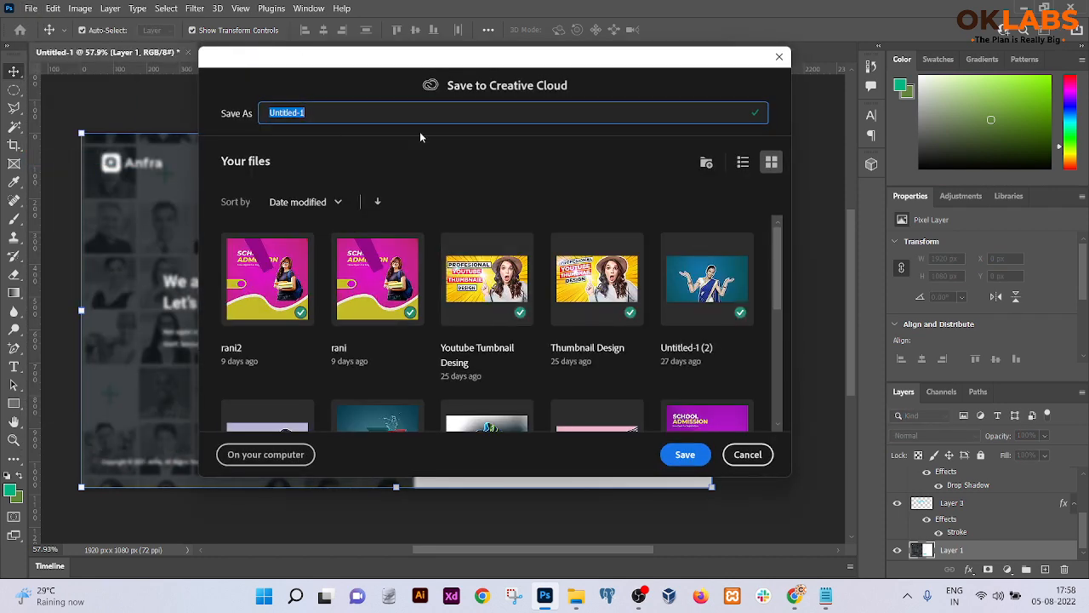
pyautogui.write('Read')
pyautogui.write('tJS')
pyautogui.press('Return')
# Step: Start a PNG export of the document and choose the Data (D:) drive as the save location
pyautogui.click(30, 8)
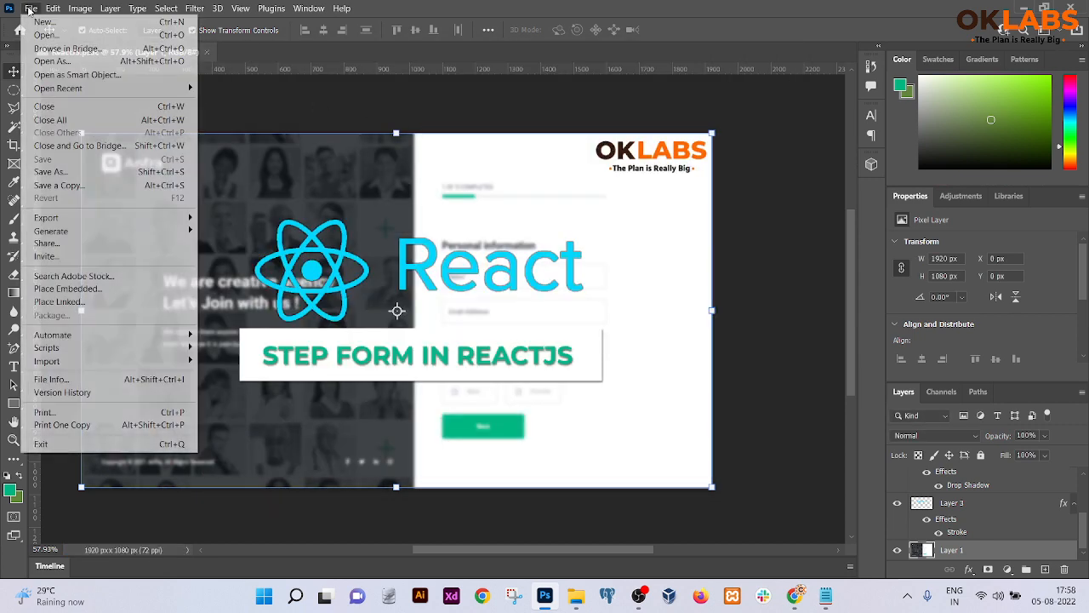
pyautogui.moveTo(51, 218)
pyautogui.click(282, 223)
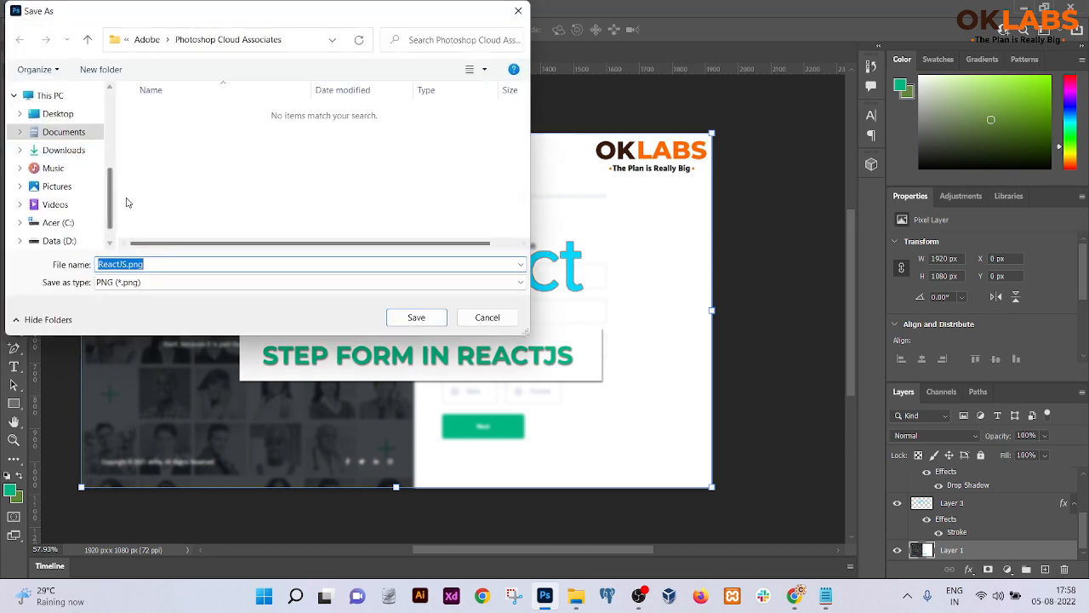
pyautogui.scroll(-1, 112, 200)
pyautogui.click(60, 220)
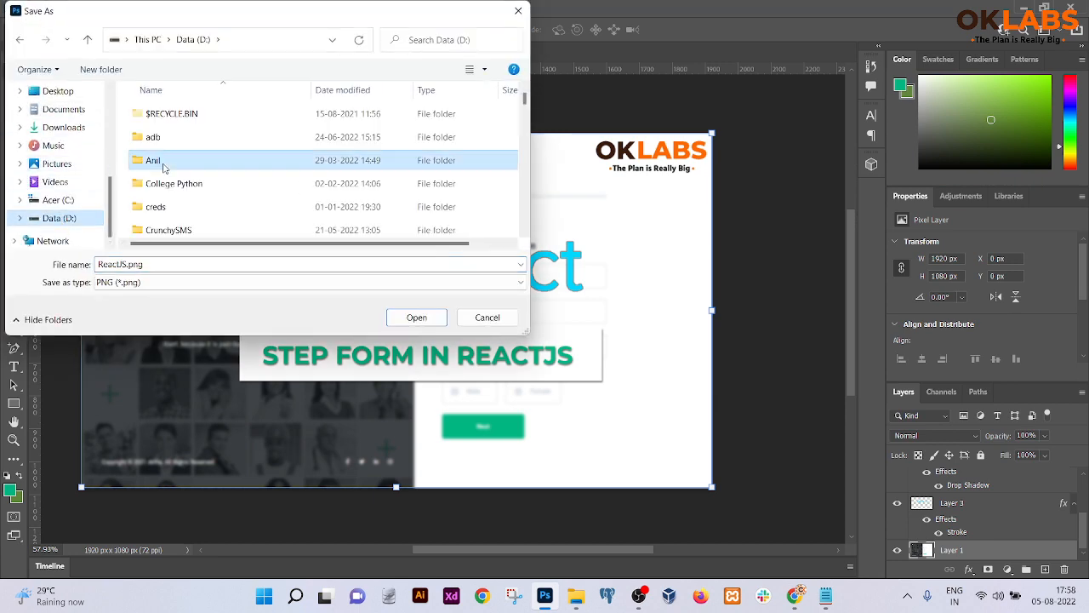
# Step: Open the Work folder on the Data (D:) drive as the export destination
pyautogui.scroll(-5, 164, 167)
pyautogui.doubleClick(164, 162)
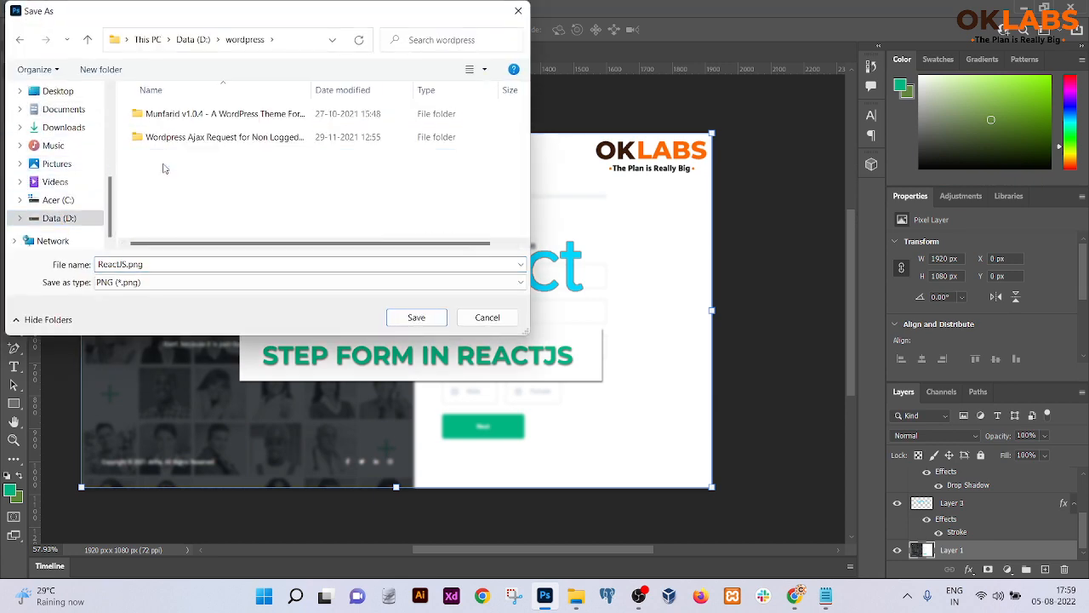
pyautogui.click(193, 40)
pyautogui.scroll(-5, 191, 212)
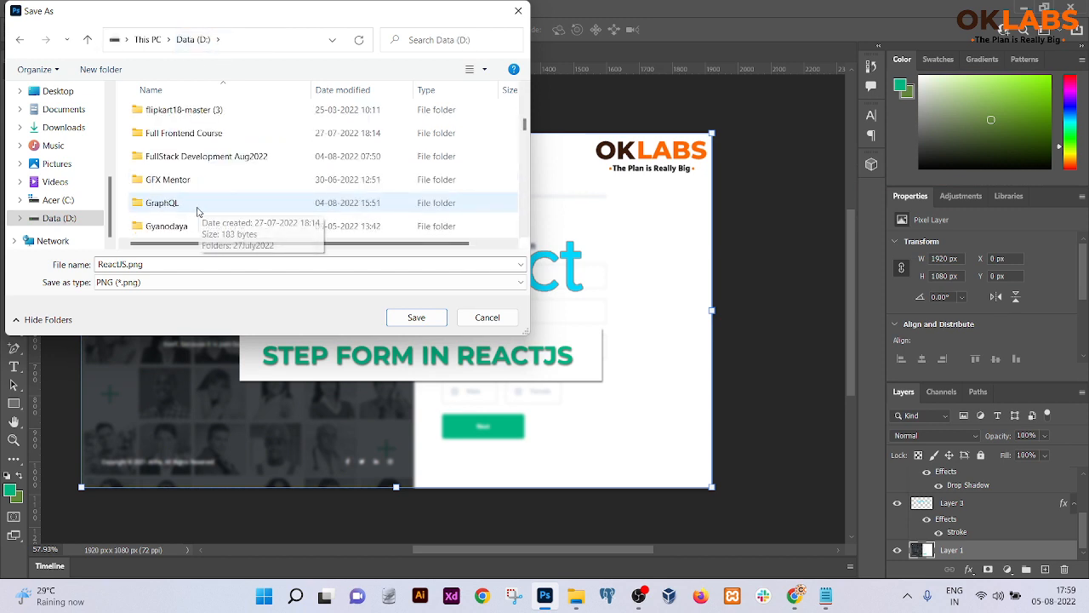
pyautogui.scroll(-12, 192, 212)
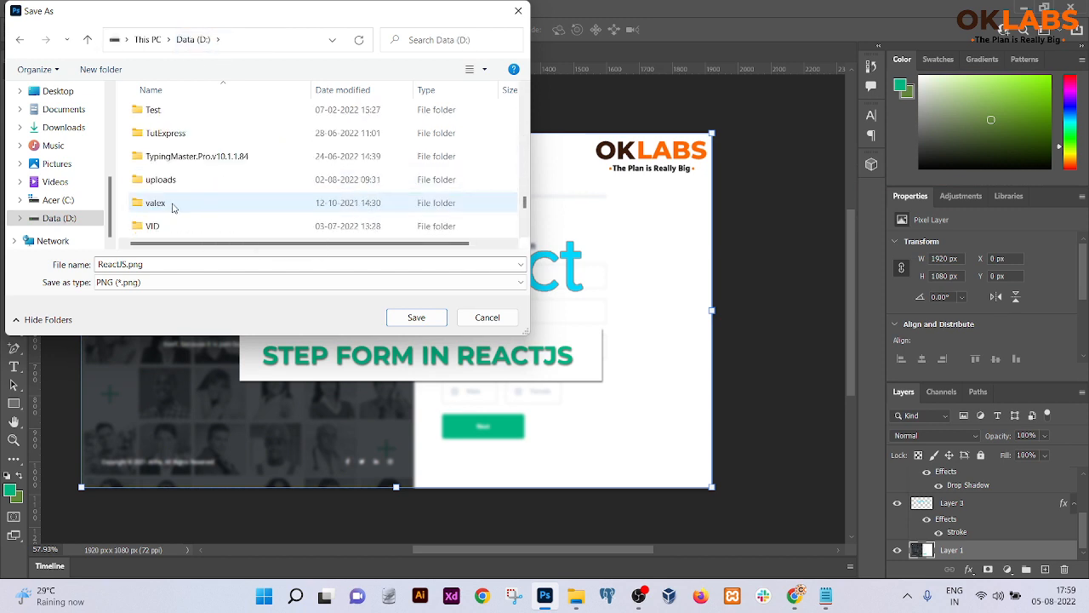
pyautogui.doubleClick(155, 180)
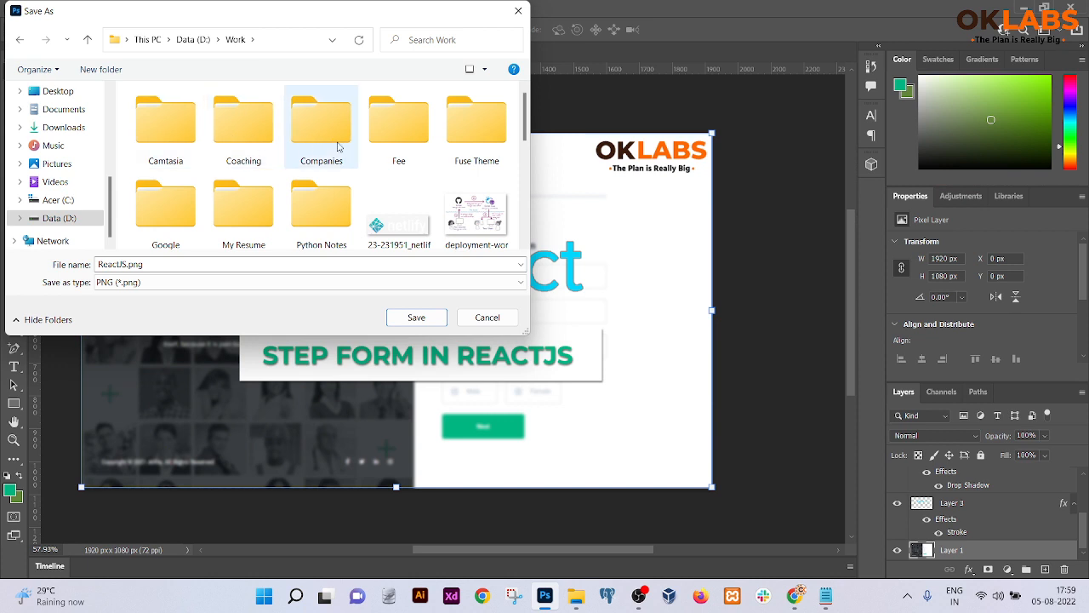
# Step: Go into the Camtasia folder and open its ReactJS subfolder as the export destination
pyautogui.doubleClick(186, 133)
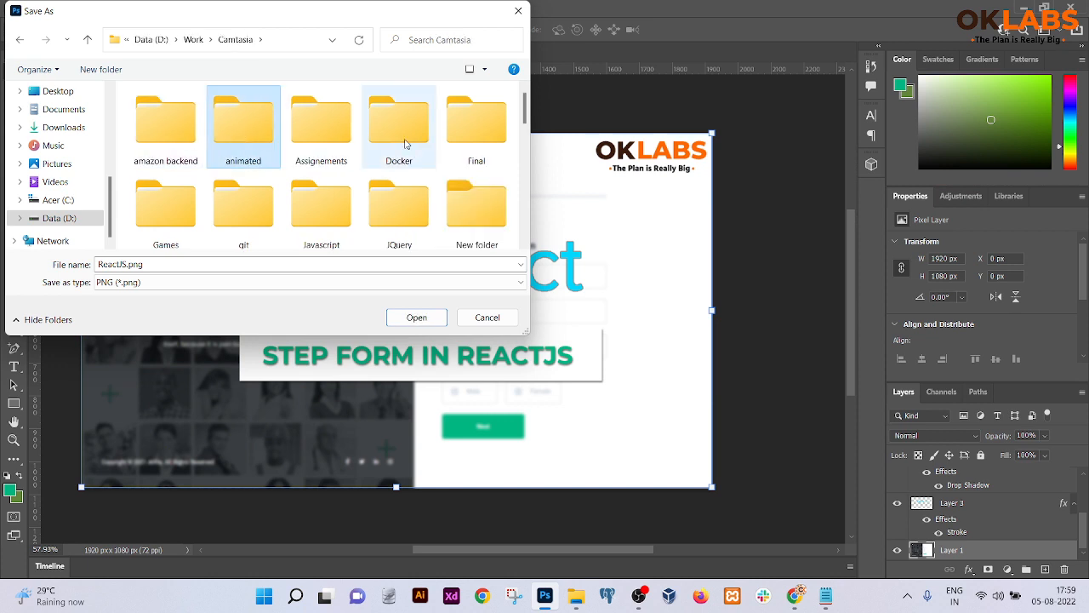
pyautogui.scroll(-5, 406, 151)
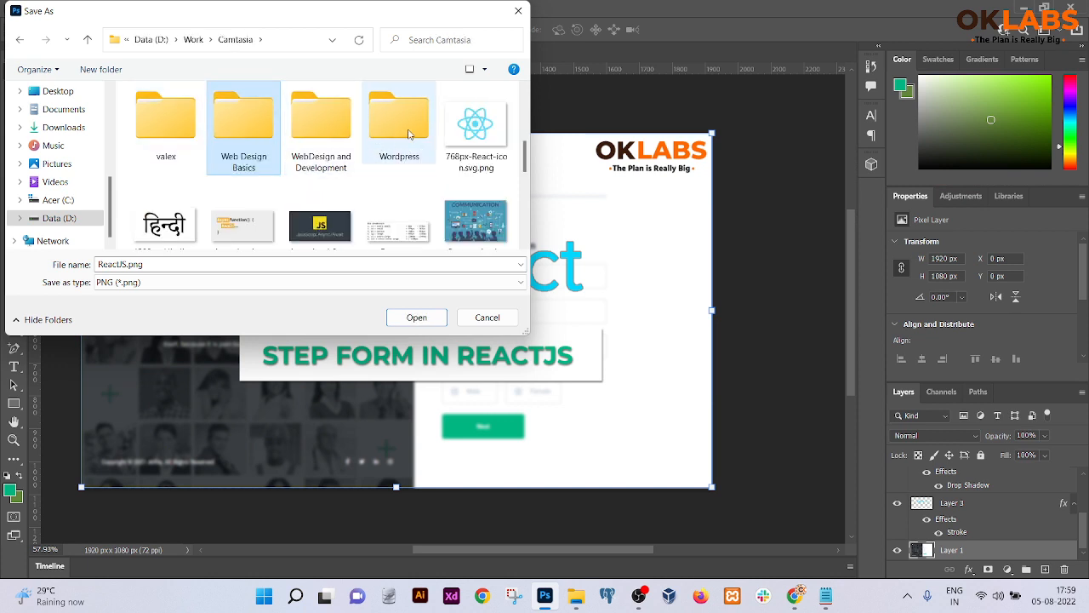
pyautogui.scroll(-3, 281, 148)
pyautogui.click(320, 145)
pyautogui.scroll(5, 364, 183)
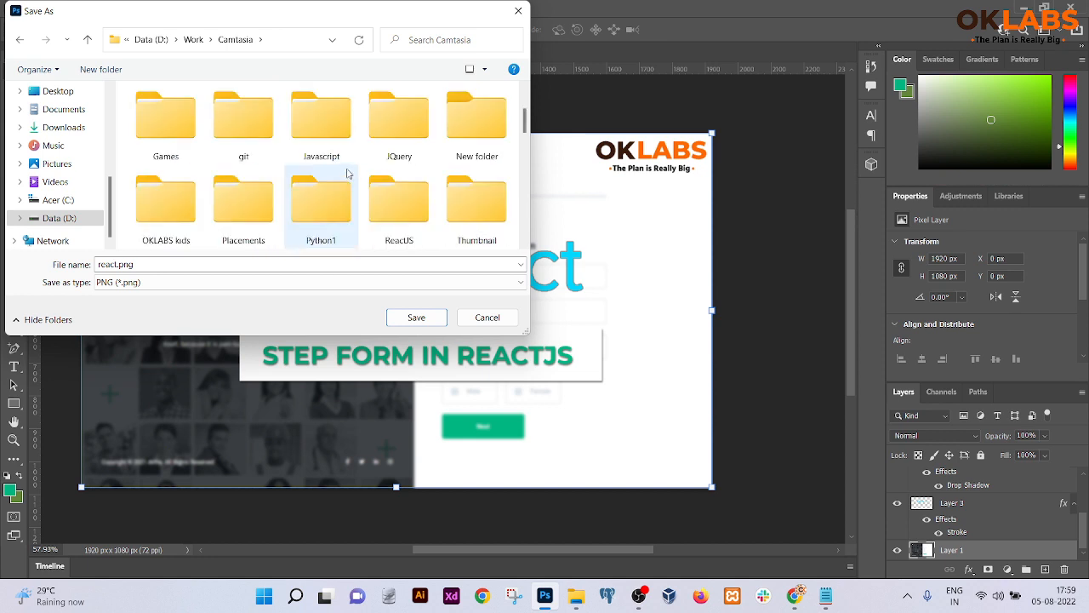
pyautogui.click(301, 135)
pyautogui.doubleClick(411, 187)
# Step: Name the exported PNG Thumbnail and save it in the ReactJS folder
pyautogui.doubleClick(359, 266)
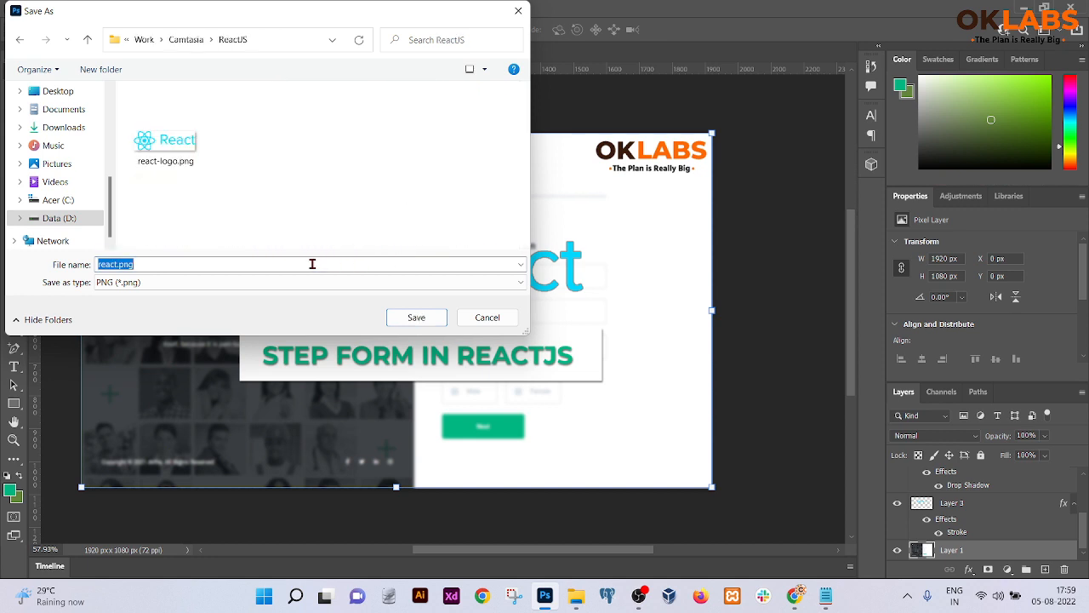
pyautogui.press('BackSpace')
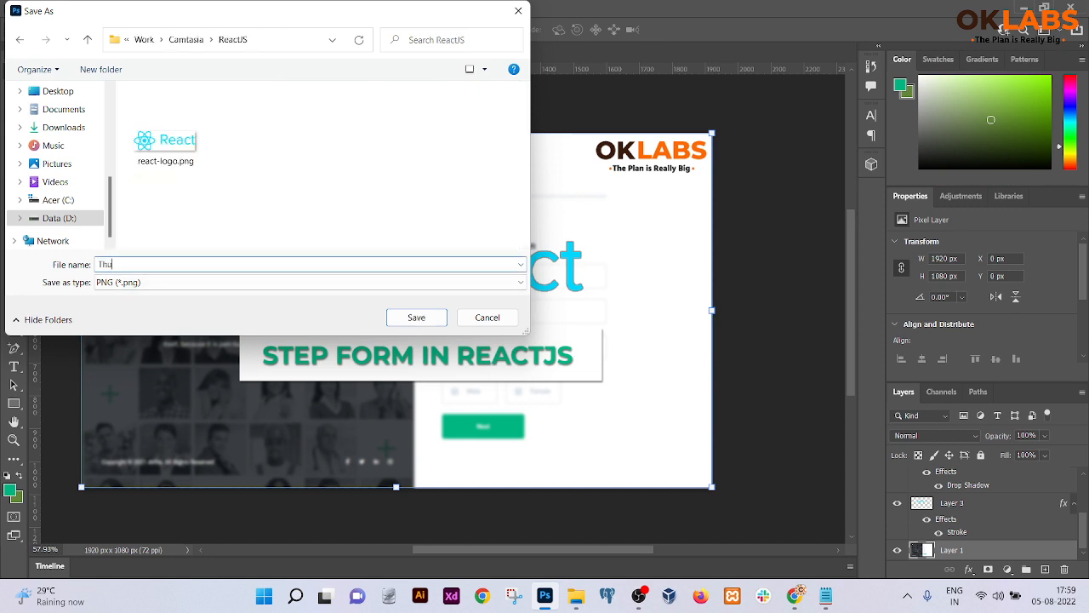
pyautogui.write('Thumbnail')
pyautogui.press('Return')
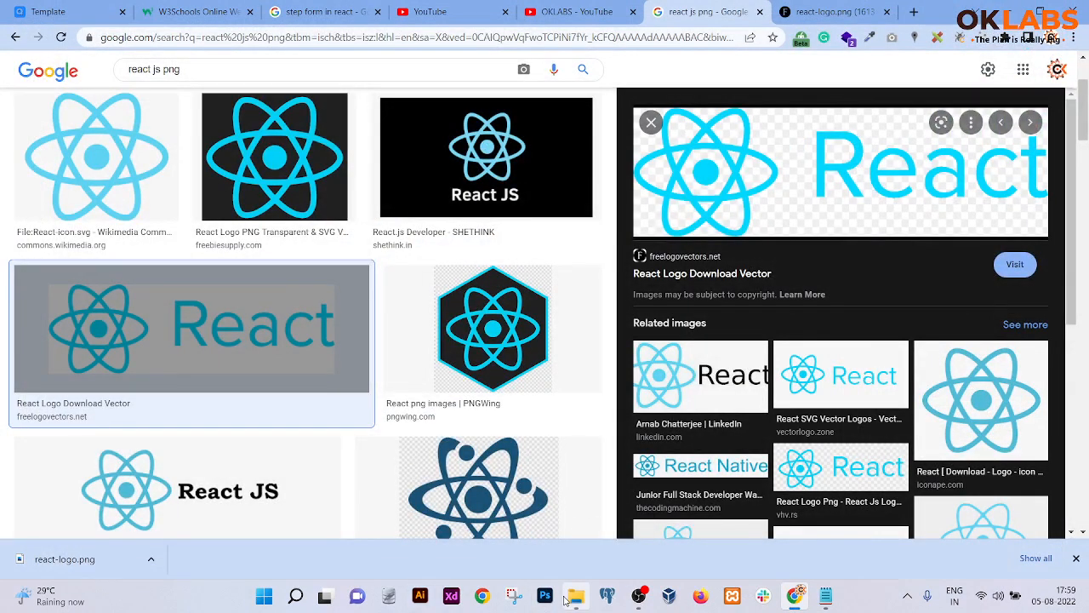
# Step: Switch to File Explorer and open the Work folder on the Data (D:) drive
pyautogui.click(576, 595)
pyautogui.doubleClick(579, 243)
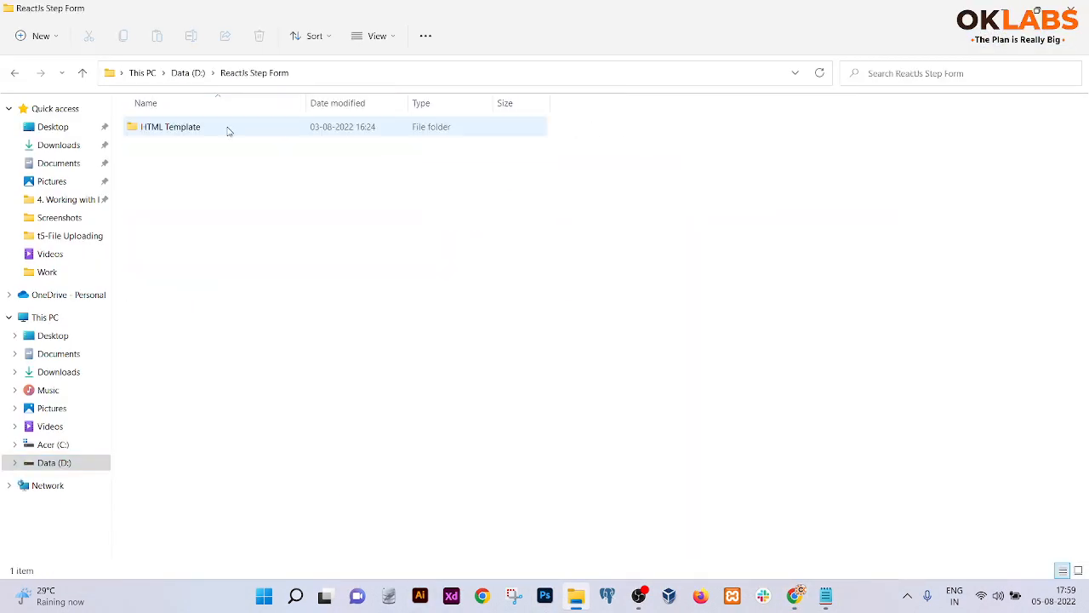
pyautogui.click(181, 132)
pyautogui.click(187, 72)
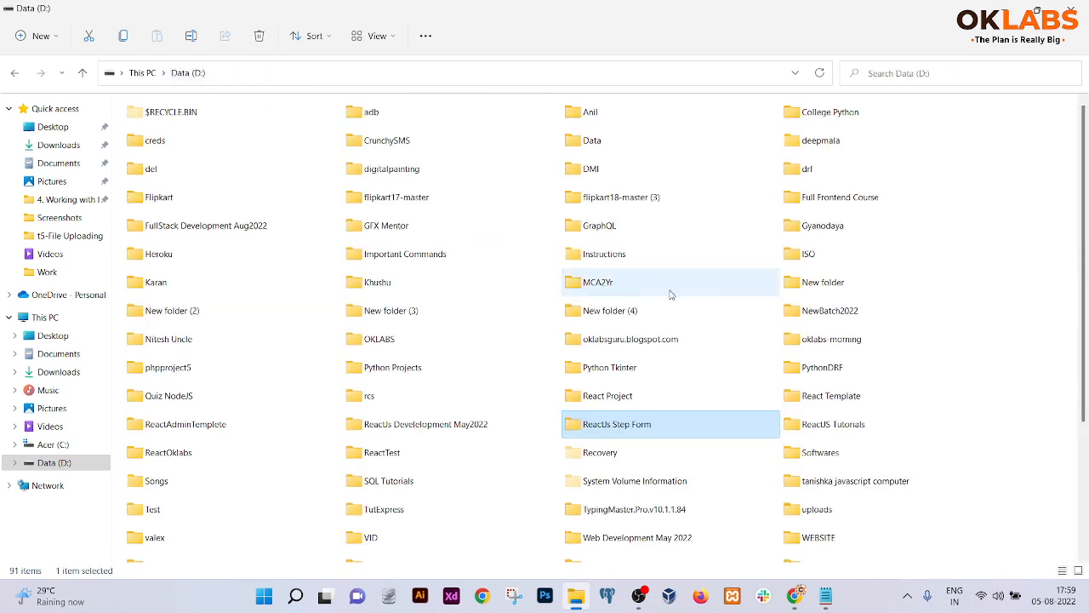
pyautogui.click(70, 462)
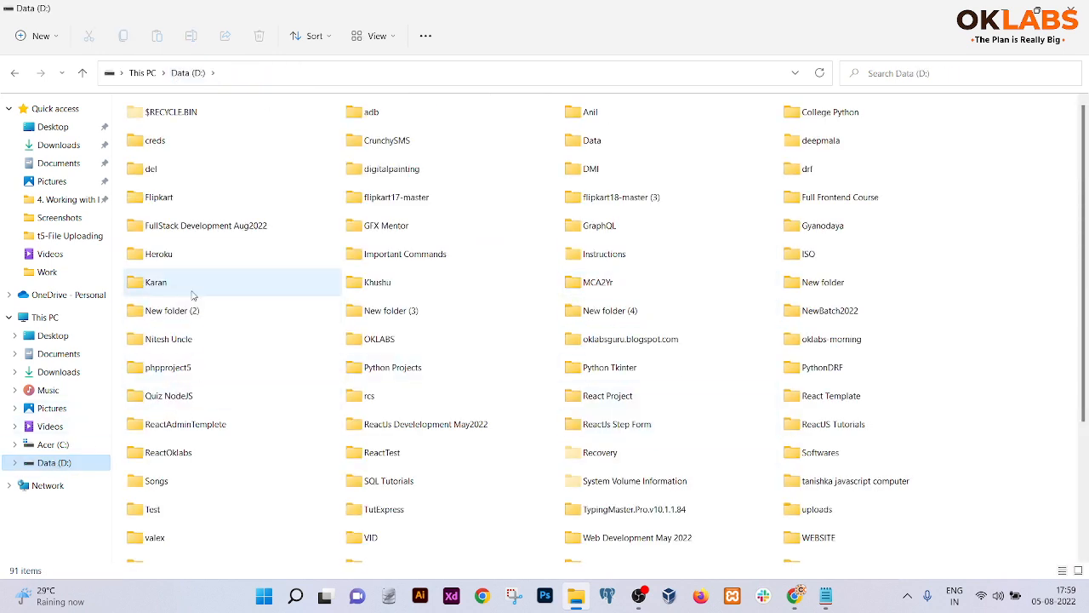
pyautogui.click(331, 366)
pyautogui.scroll(-3, 697, 382)
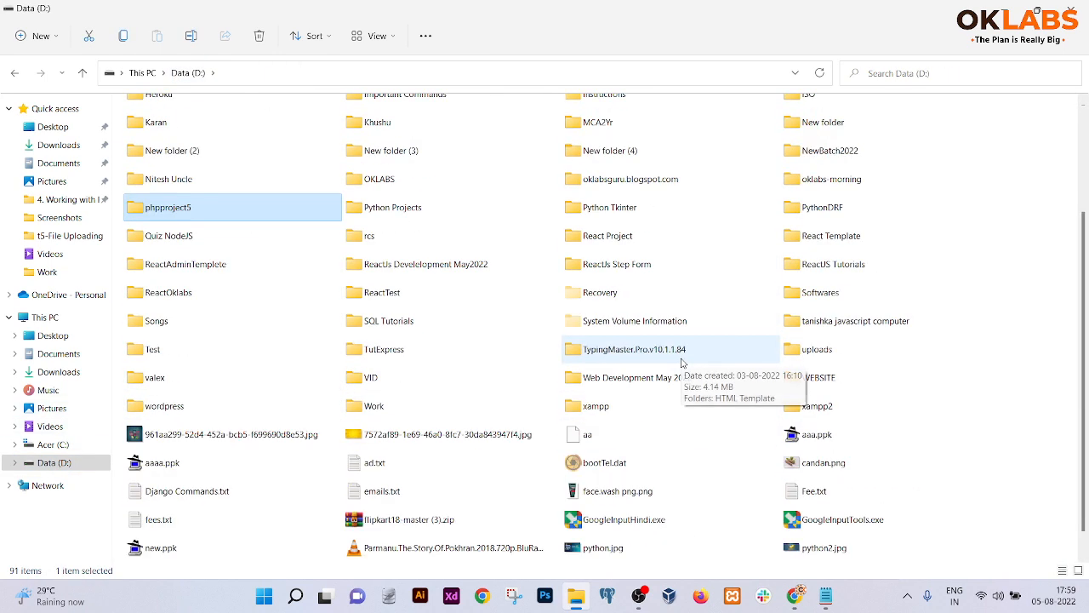
pyautogui.doubleClick(397, 403)
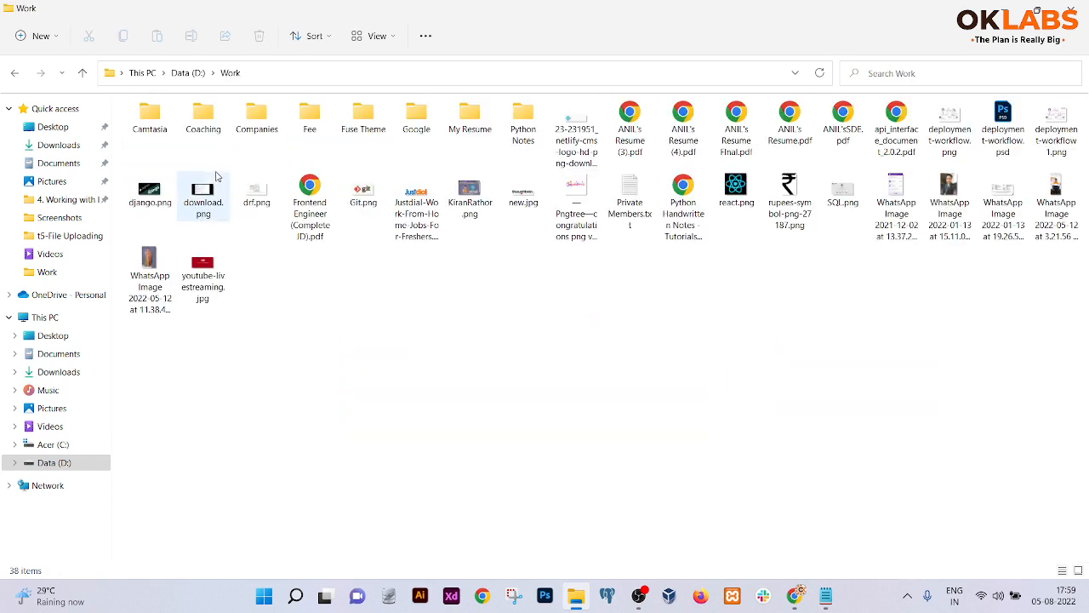
# Step: Open Thumbnail.png from the ReactJS folder inside Camtasia to check the exported image
pyautogui.doubleClick(142, 125)
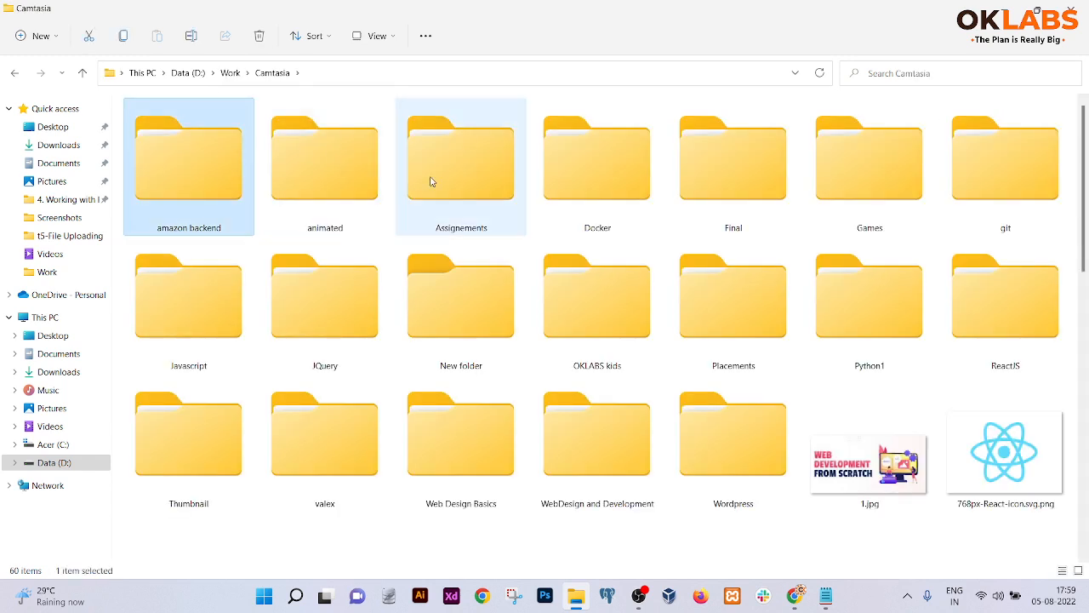
pyautogui.click(766, 189)
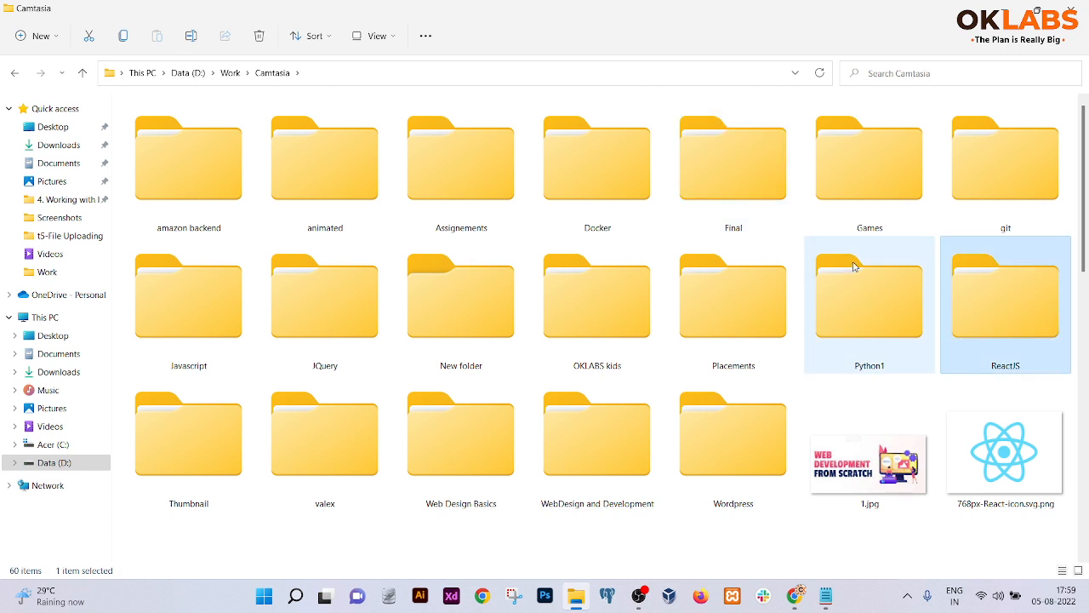
pyautogui.doubleClick(978, 292)
pyautogui.click(170, 153)
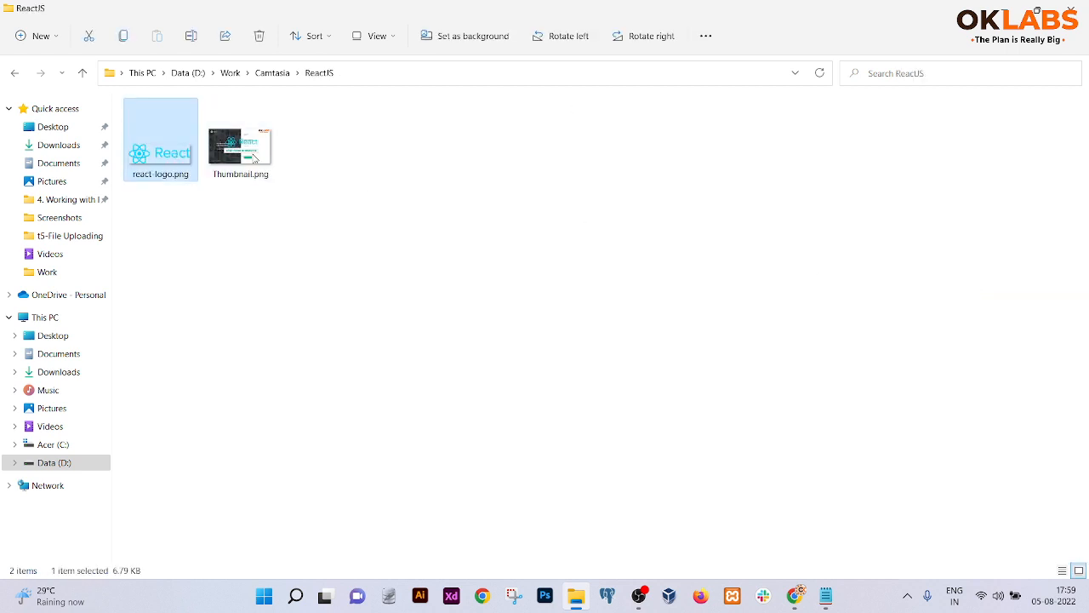
pyautogui.doubleClick(252, 153)
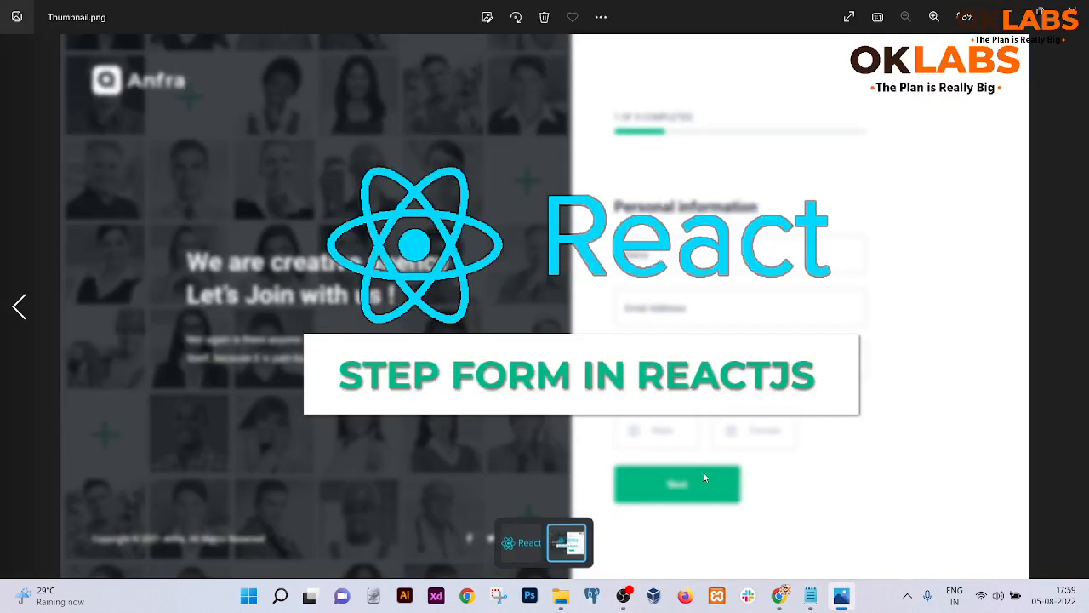